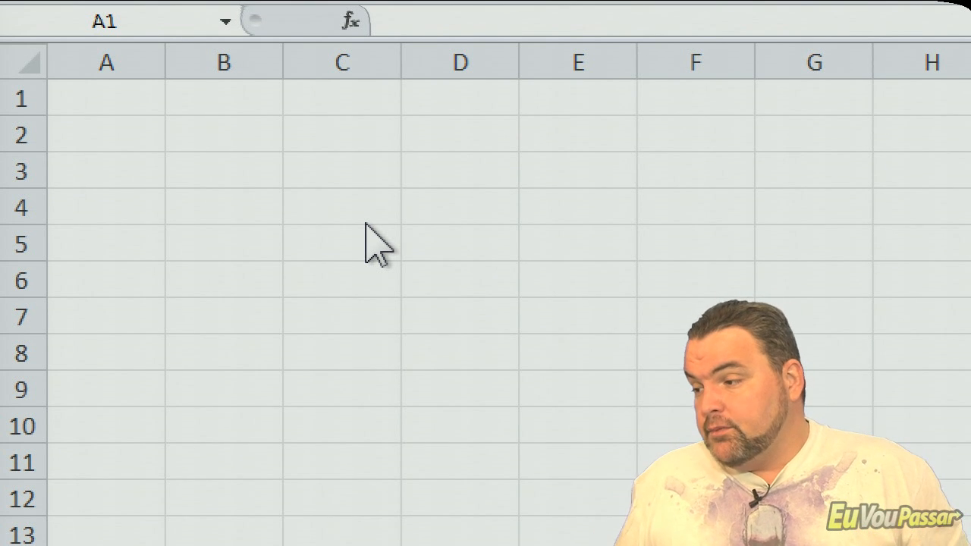
left_click(340, 162)
left_click(331, 182)
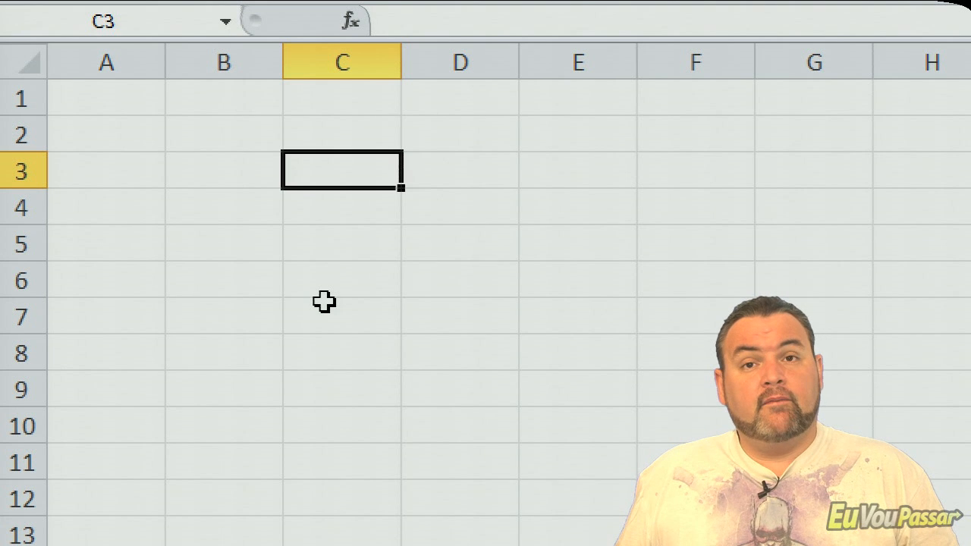
left_click(517, 181)
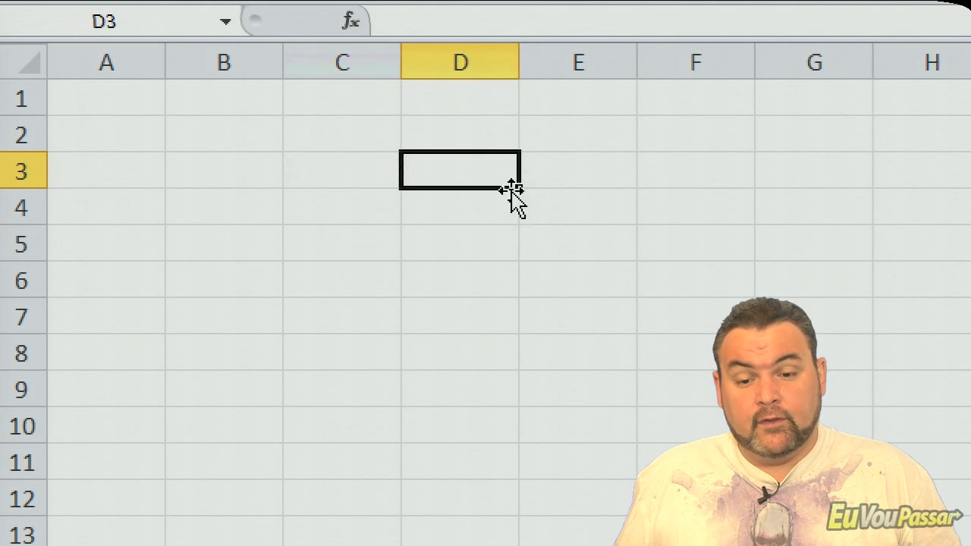
left_click(375, 287)
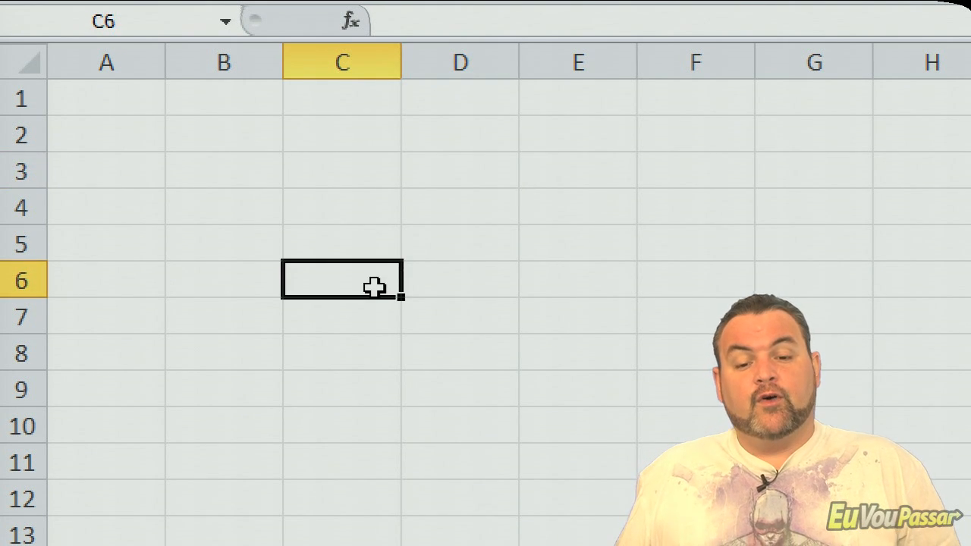
- Enter four first names in cells C4 to C7, one per row
left_click(352, 214)
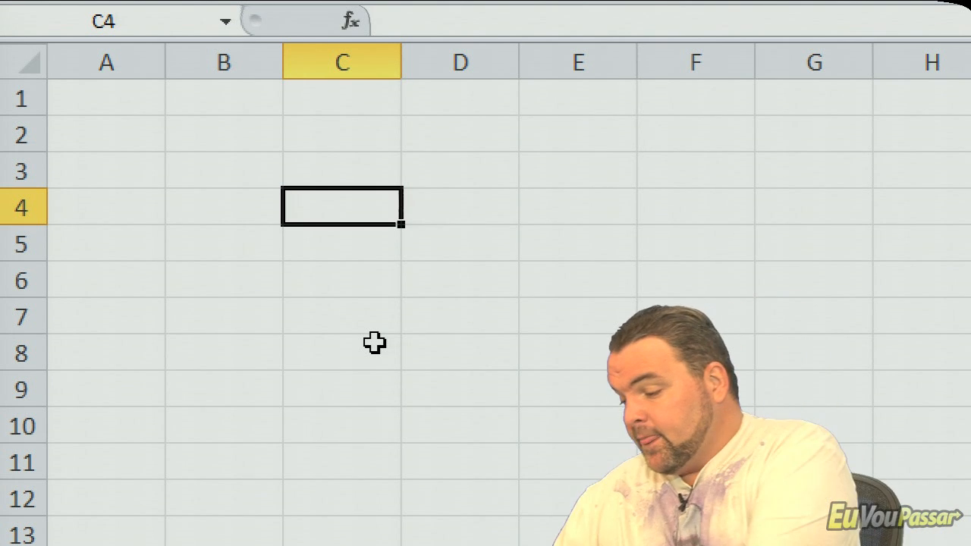
type("João")
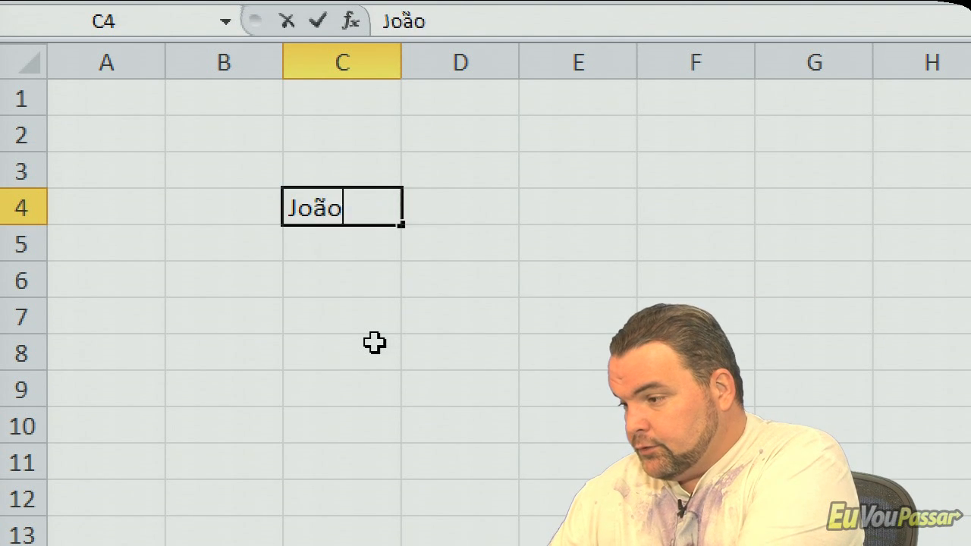
key("Return")
type("Ana")
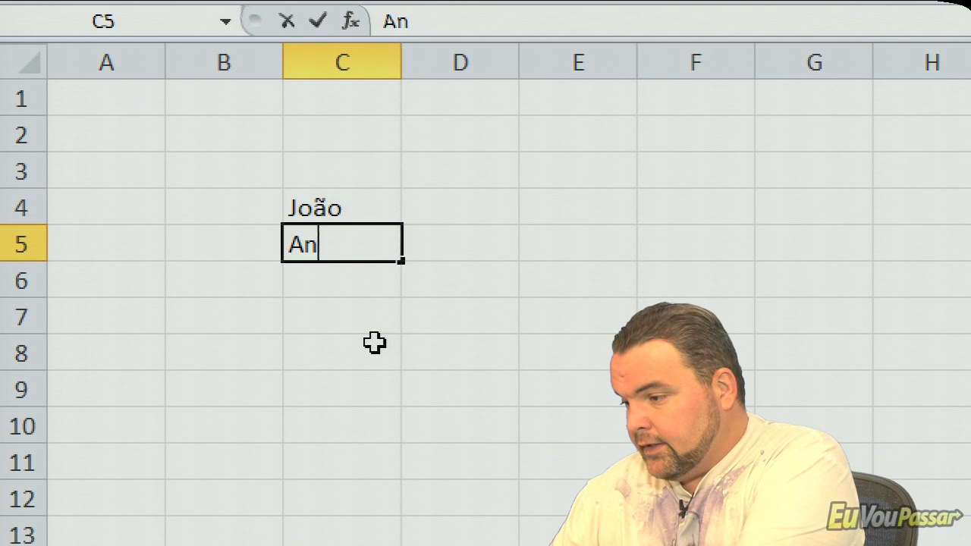
key("Return")
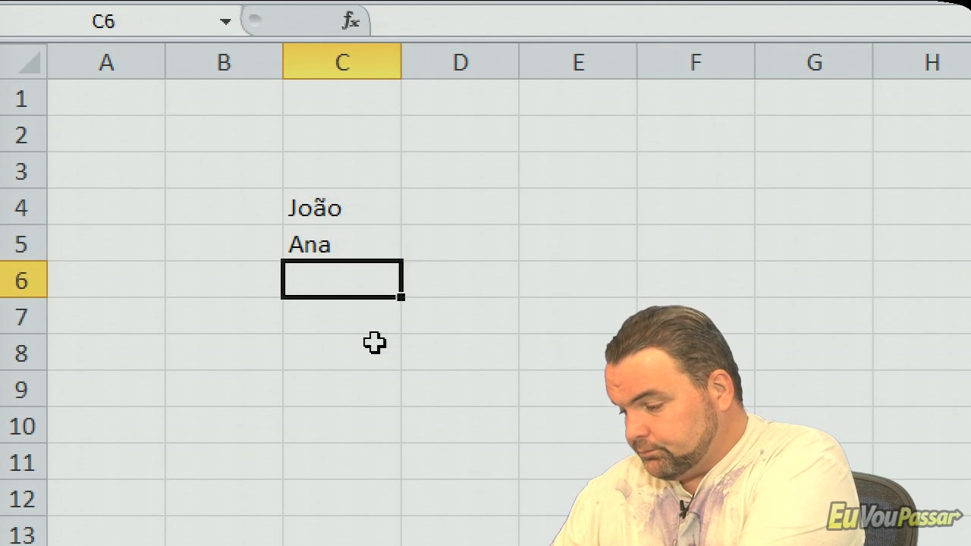
type("Pedro")
key("Return")
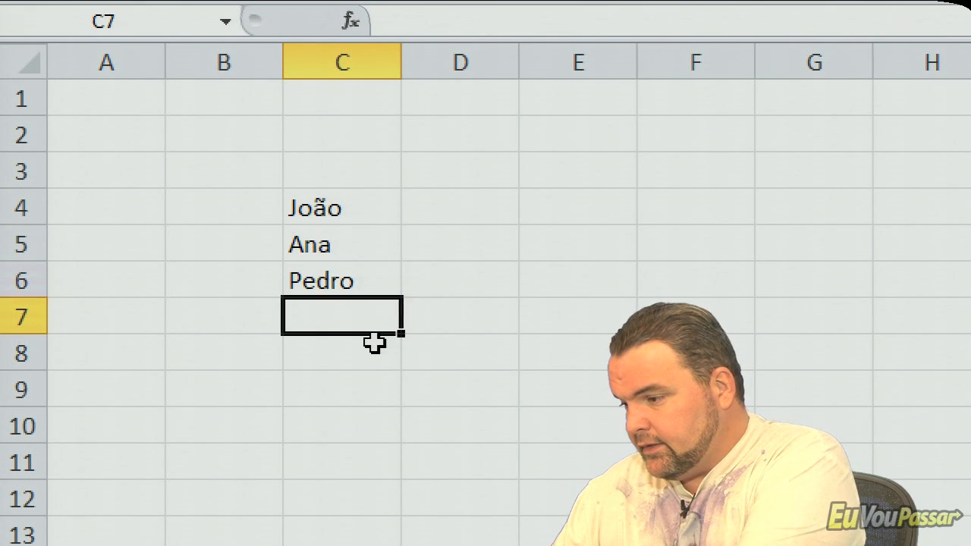
type("Mateus")
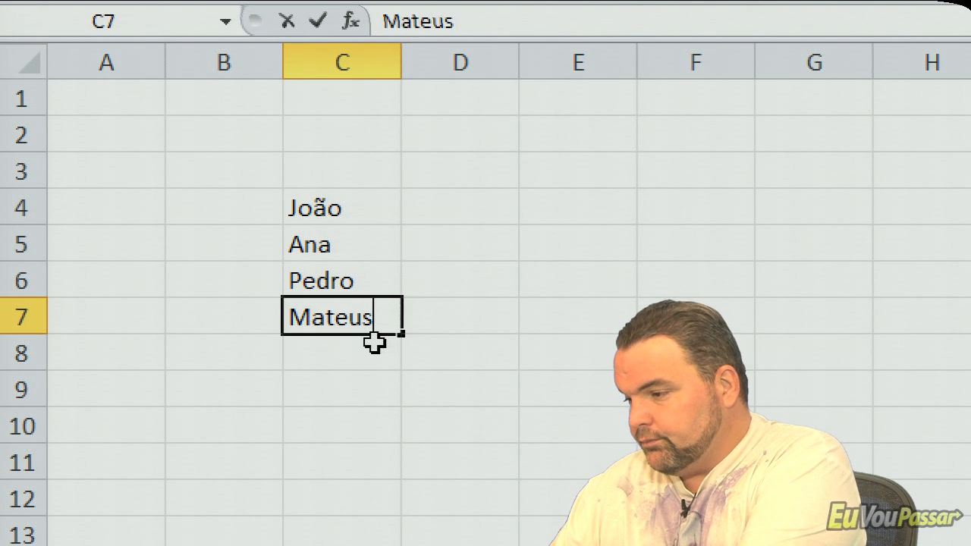
key("Return")
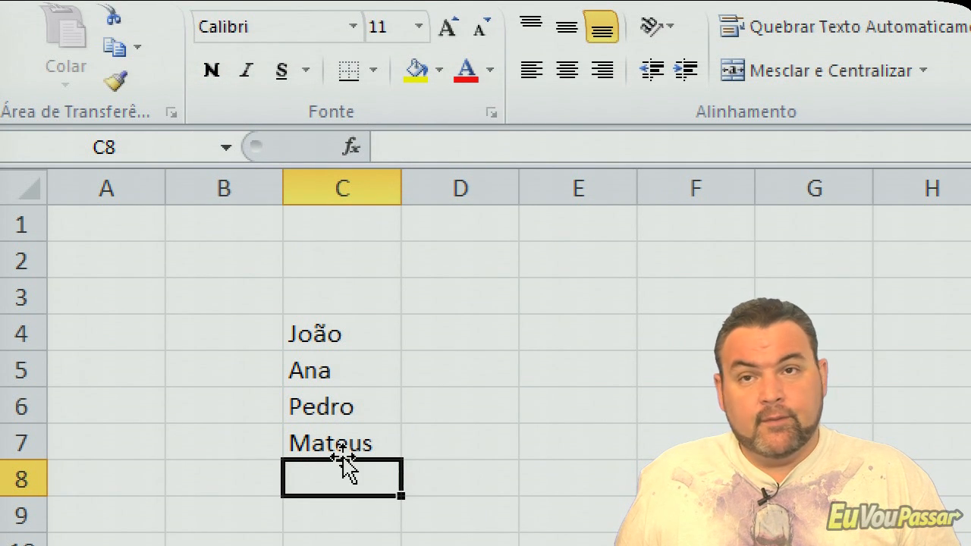
- Make the four names in C4 to C7 bold, formatting each cell individually
left_click(365, 324)
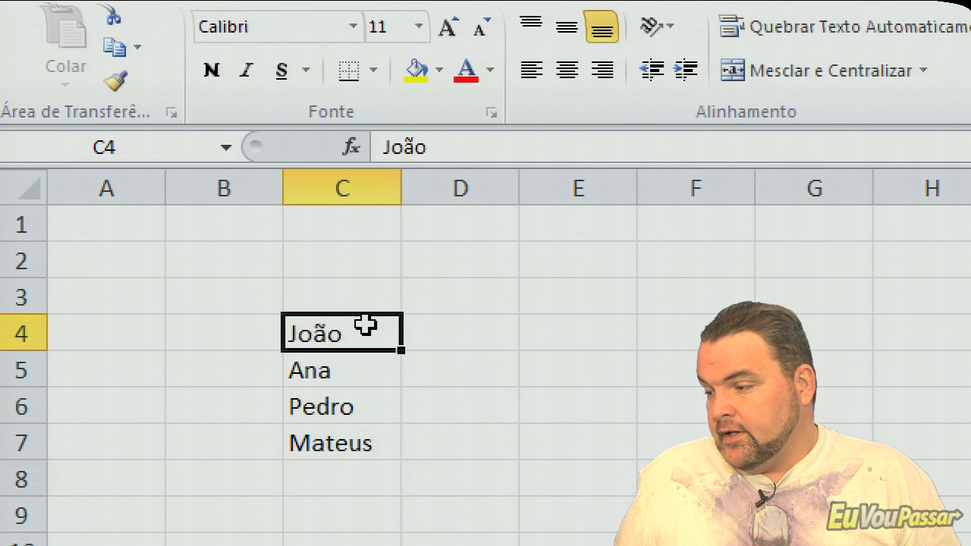
left_click(211, 70)
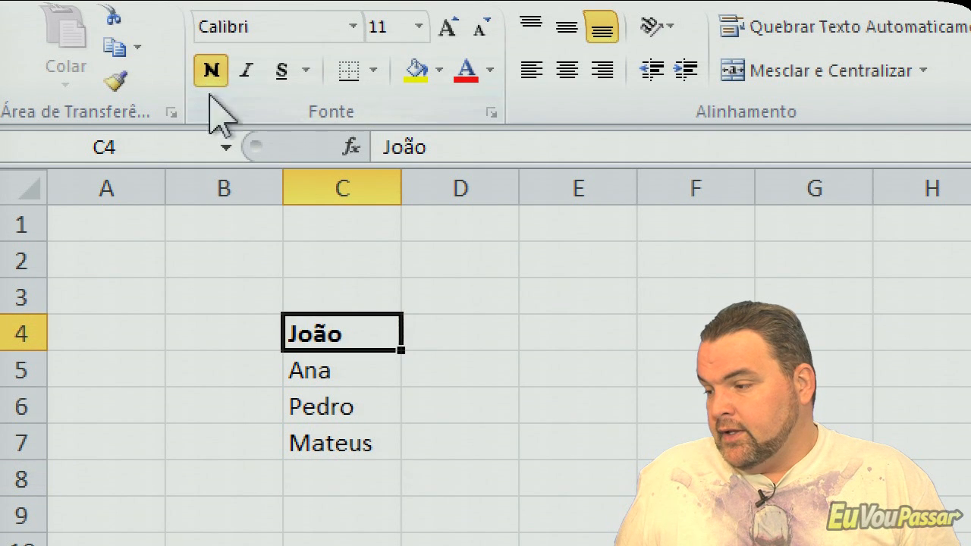
left_click(322, 376)
left_click(206, 70)
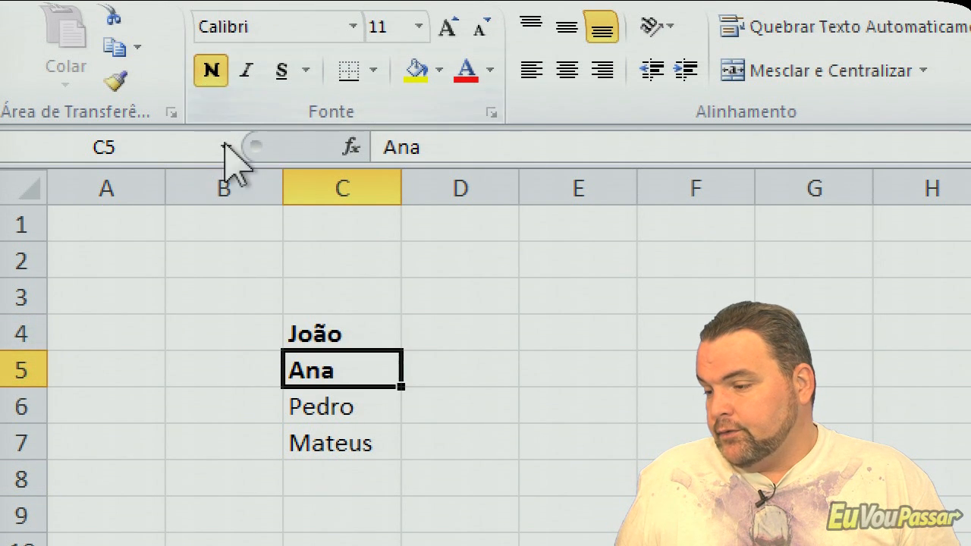
left_click(314, 417)
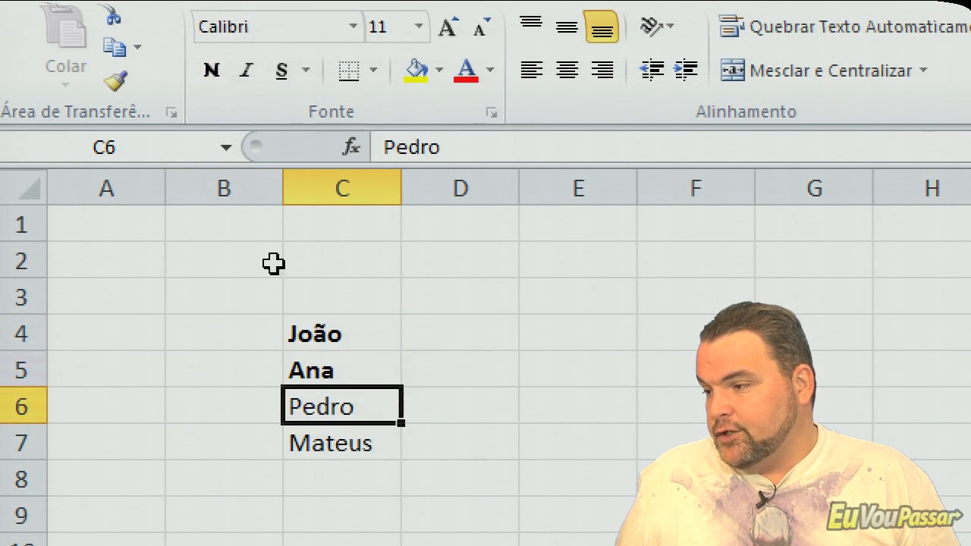
left_click(210, 71)
left_click(337, 453)
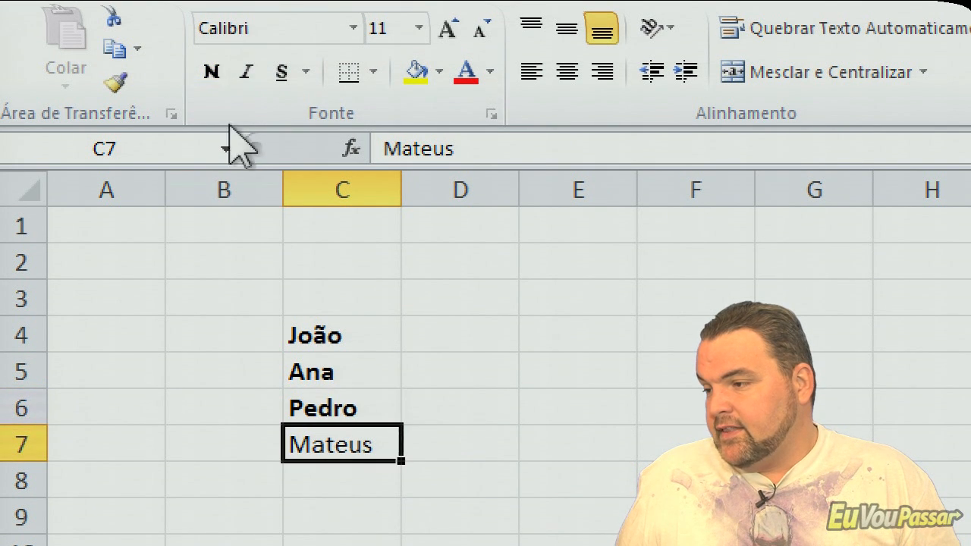
left_click(212, 71)
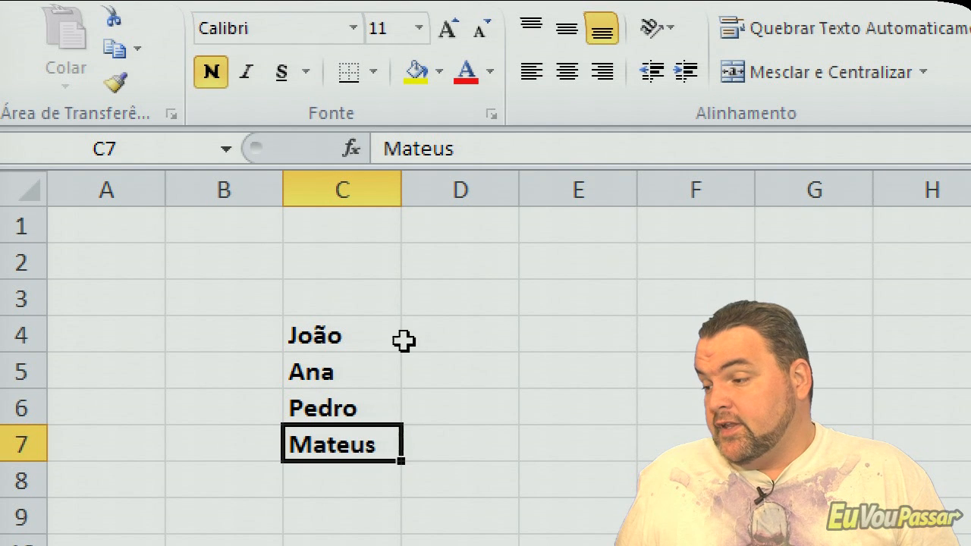
- Underline the names in the range C4:C7 together and set their font color to red
left_click(333, 336)
left_click_drag(334, 336, 327, 444)
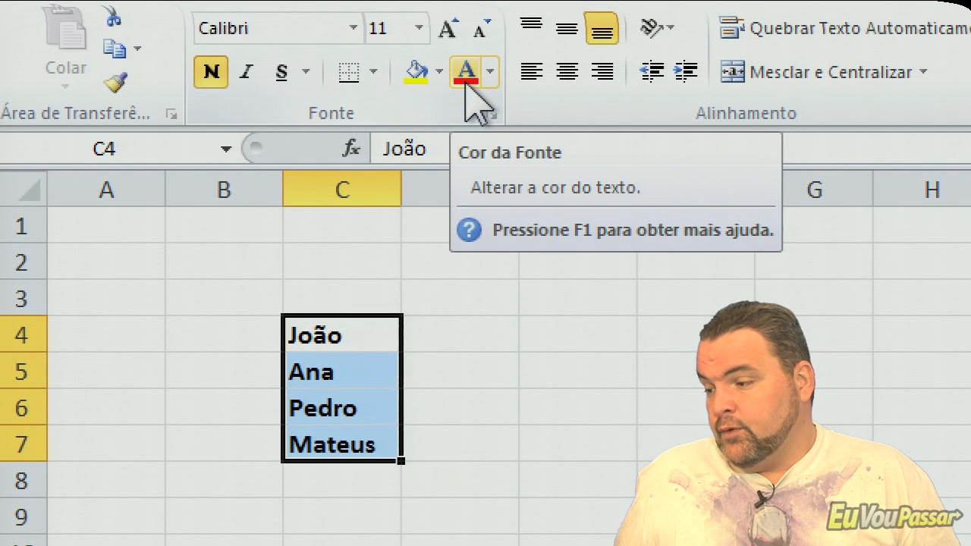
left_click(282, 76)
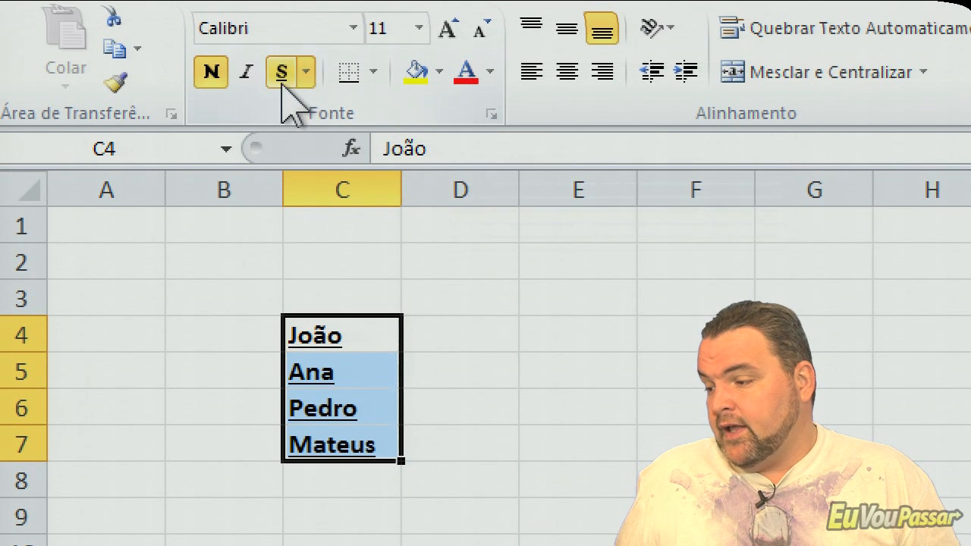
left_click(464, 83)
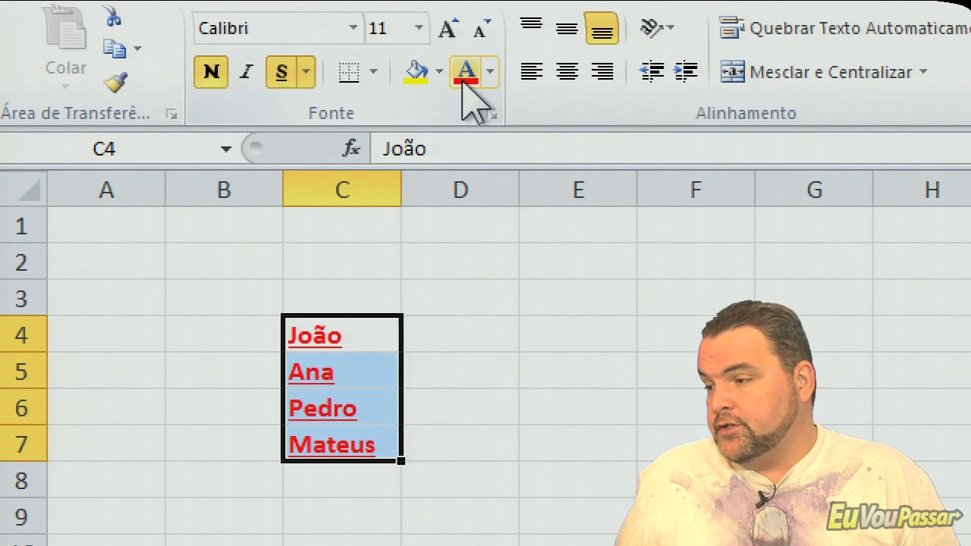
- Remove bold and underline from the names in C4:C7 and set their font color back to black
left_click(219, 83)
left_click(279, 76)
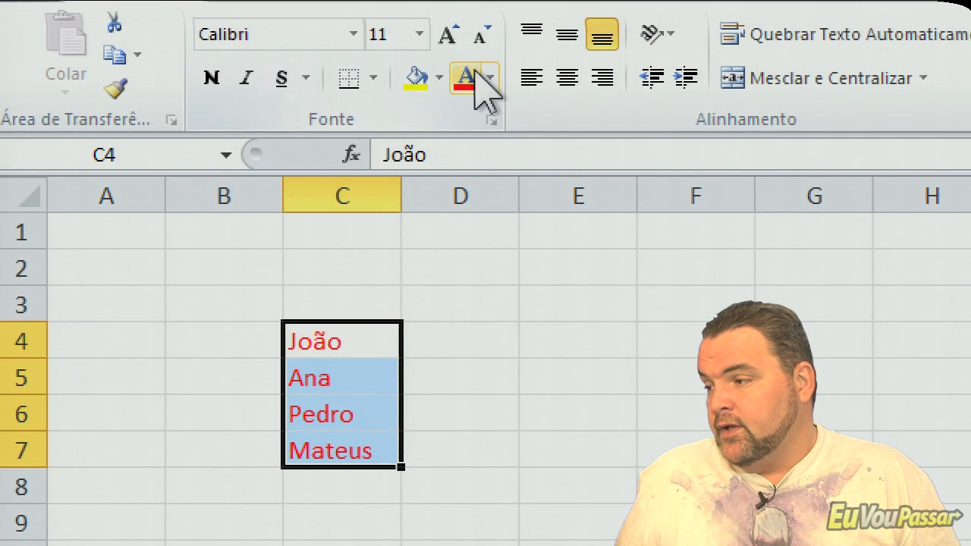
left_click(491, 77)
left_click(467, 120)
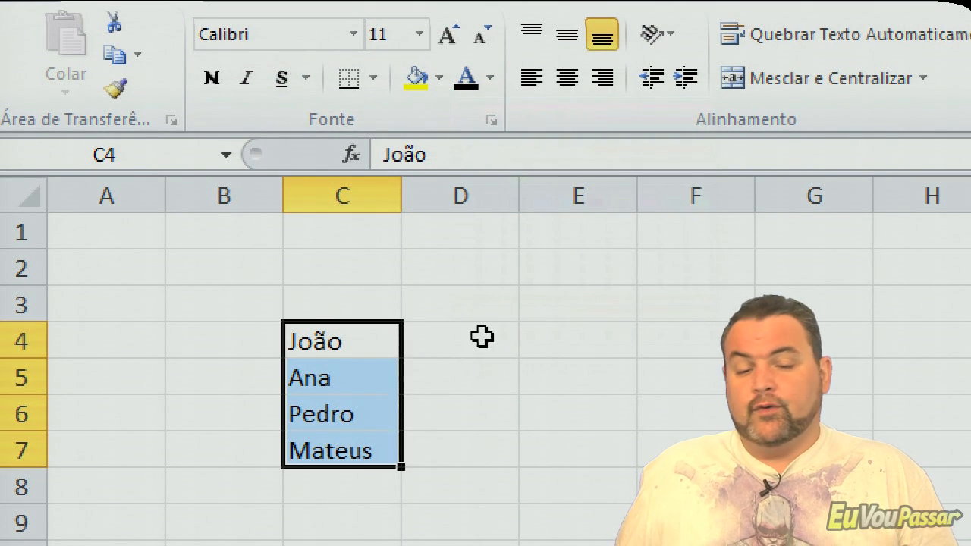
left_click(497, 380)
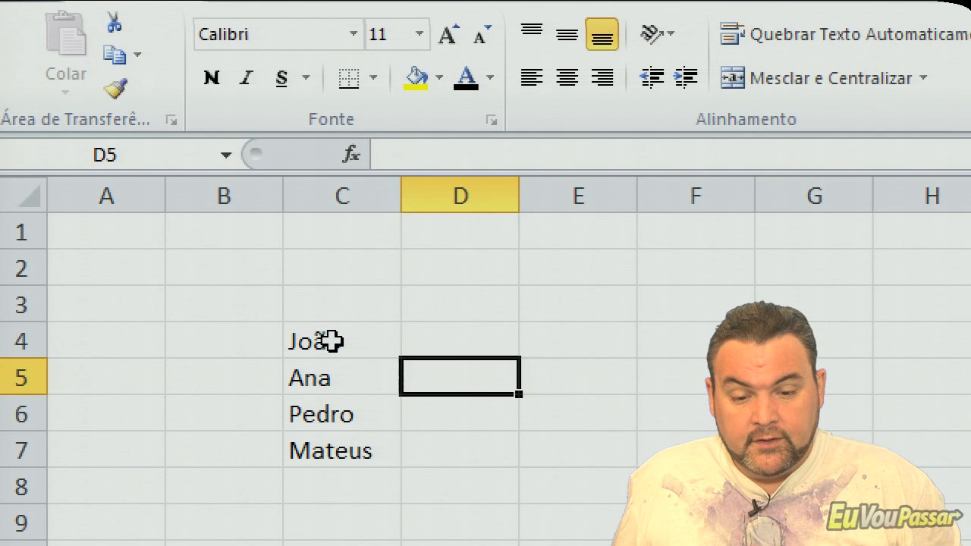
left_click(332, 341)
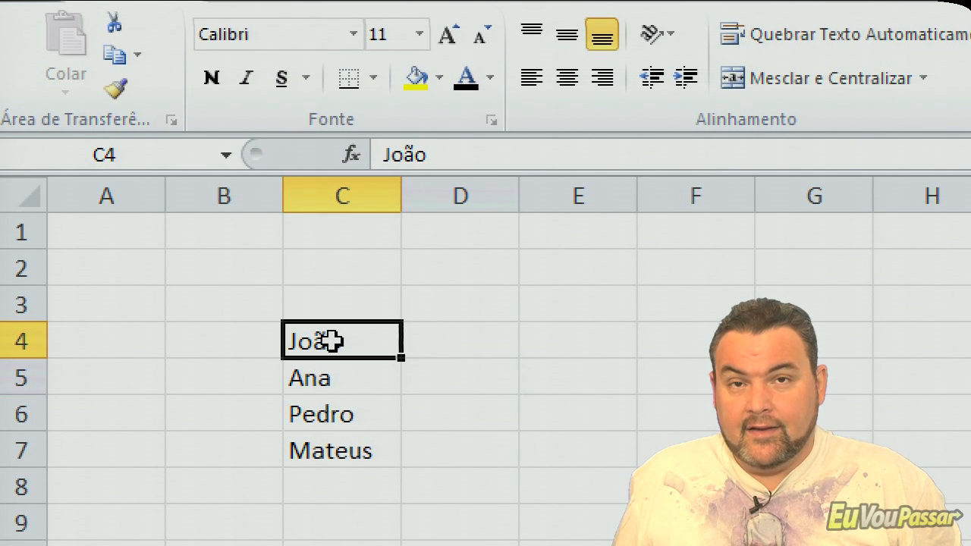
left_click_drag(332, 341, 333, 442)
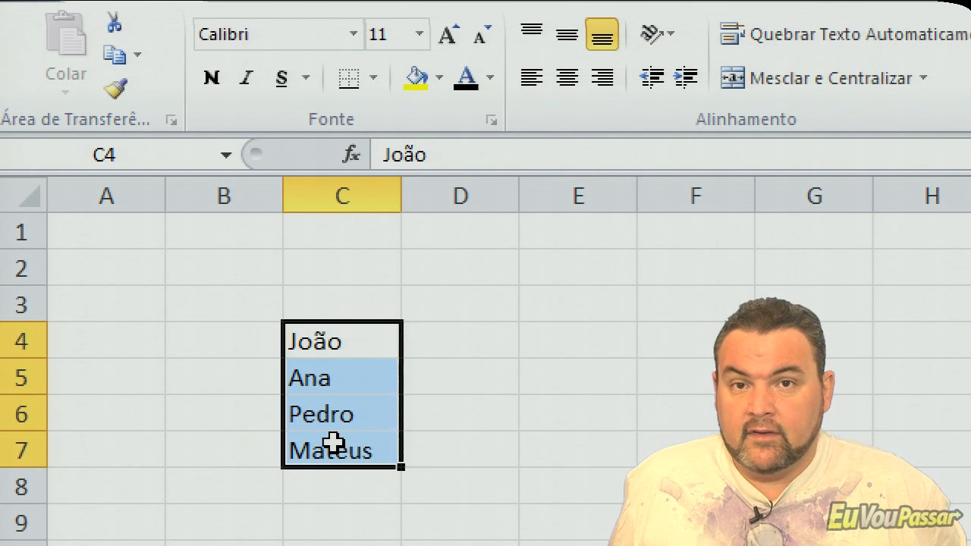
left_click(465, 415)
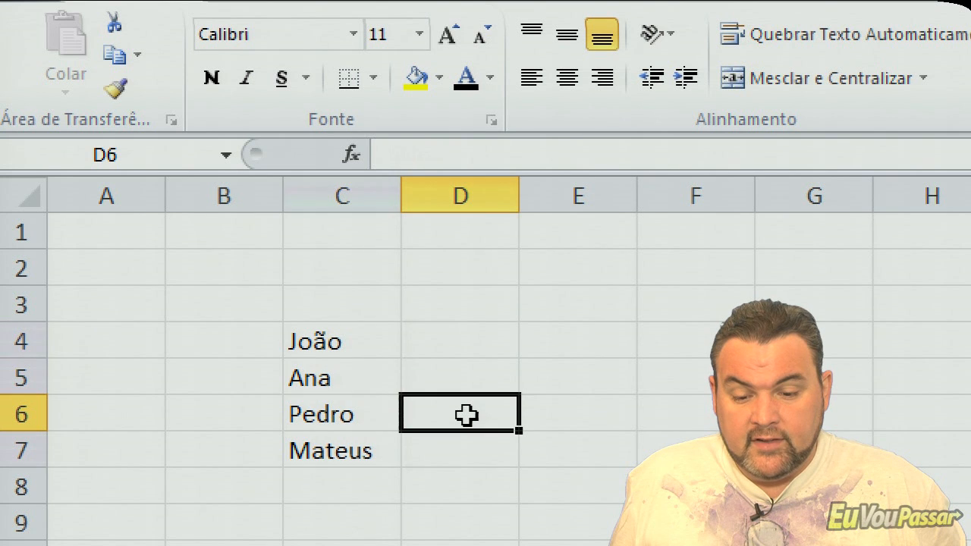
left_click(355, 342)
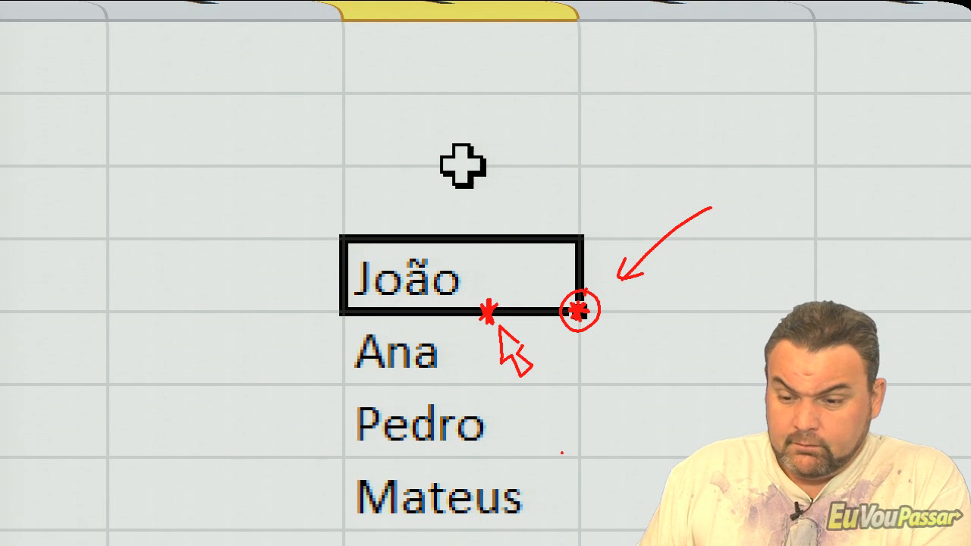
key("e")
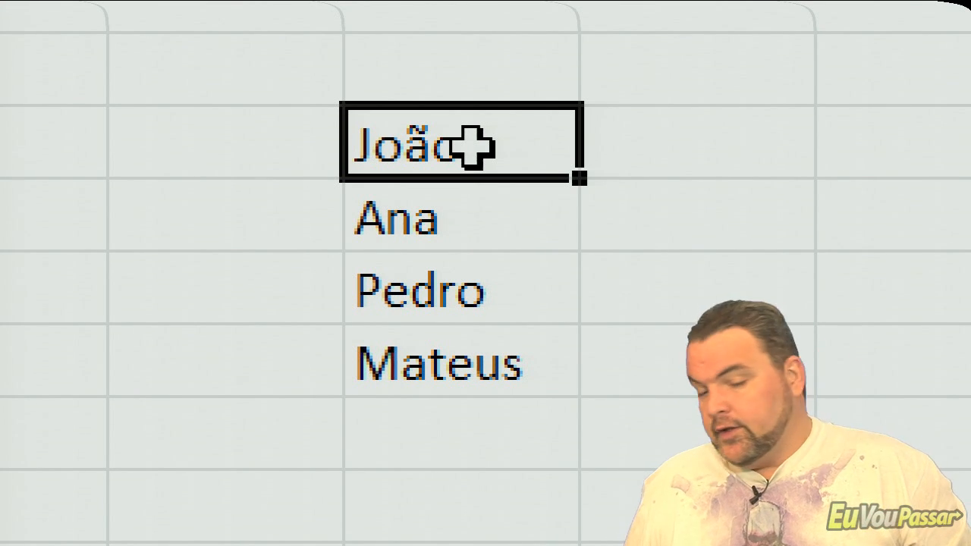
- Move the name in cell C4 to cell B7
left_click_drag(470, 147, 533, 414)
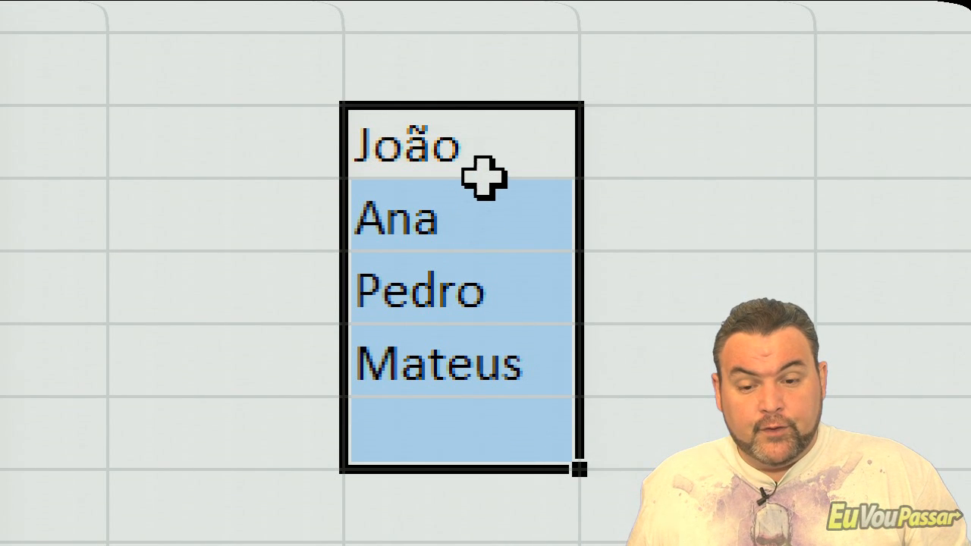
left_click(496, 147)
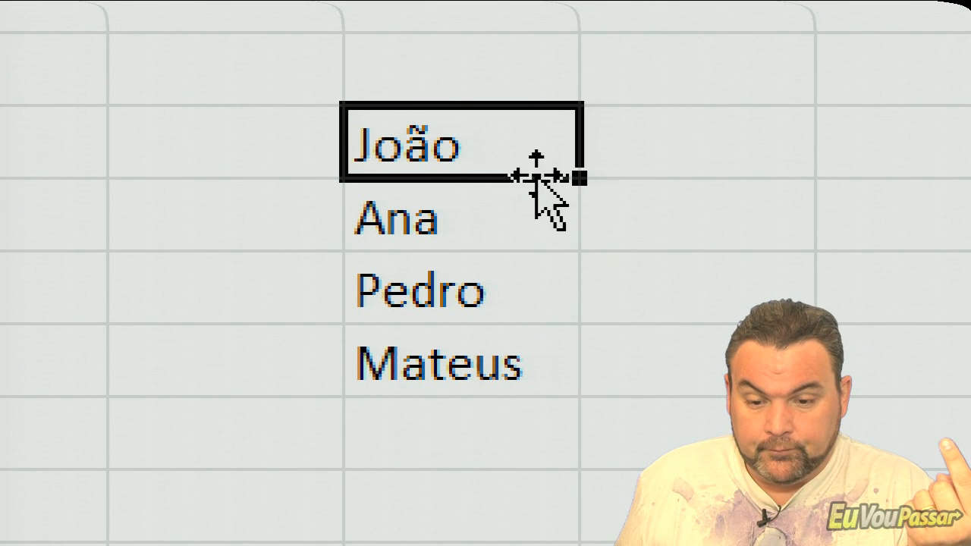
left_click_drag(537, 177, 205, 345)
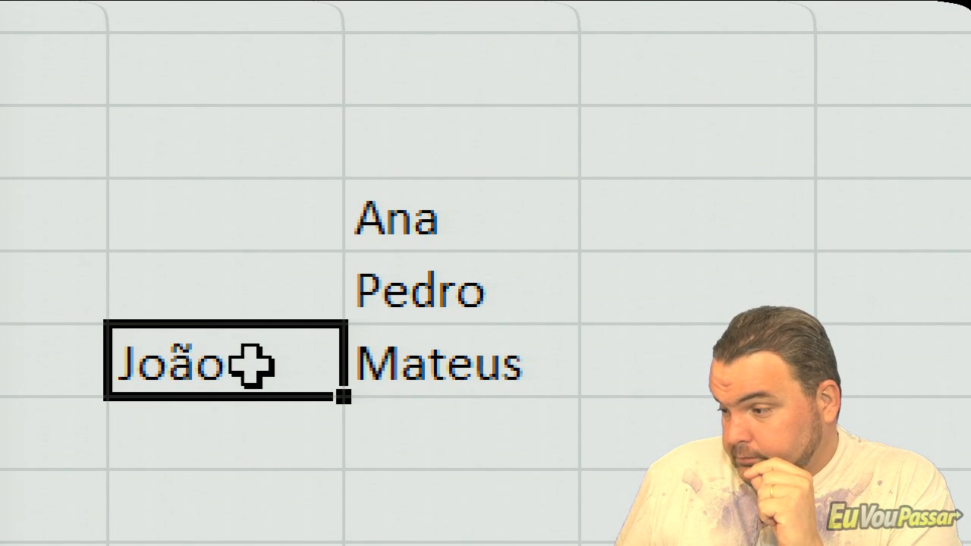
- Move the name in cell B7 back to C4, above the other names
left_click_drag(250, 365, 454, 221)
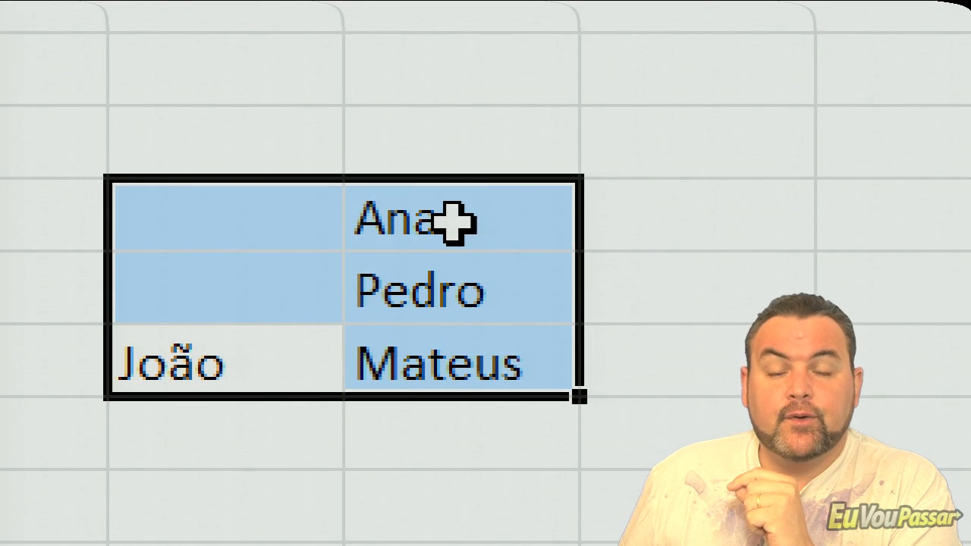
left_click(321, 447)
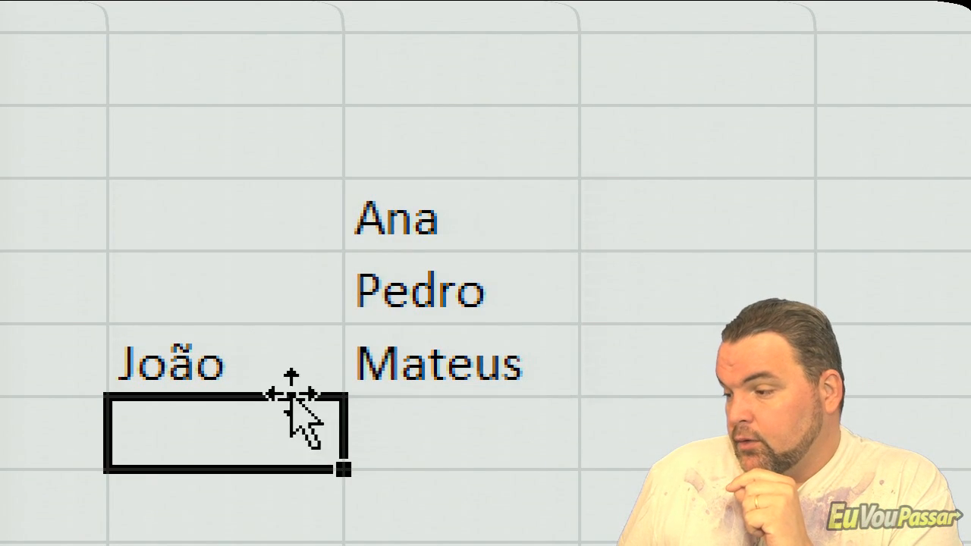
left_click(254, 354)
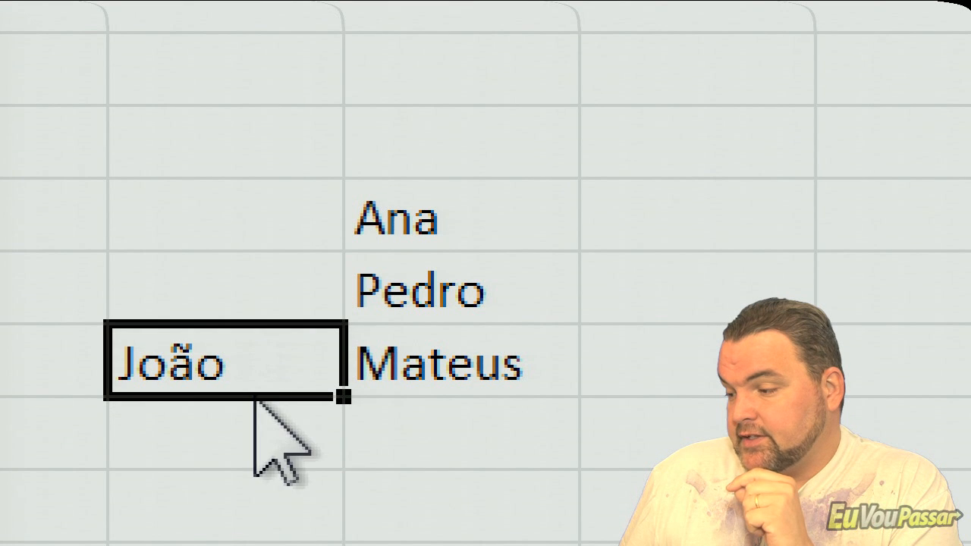
left_click_drag(275, 353, 395, 167)
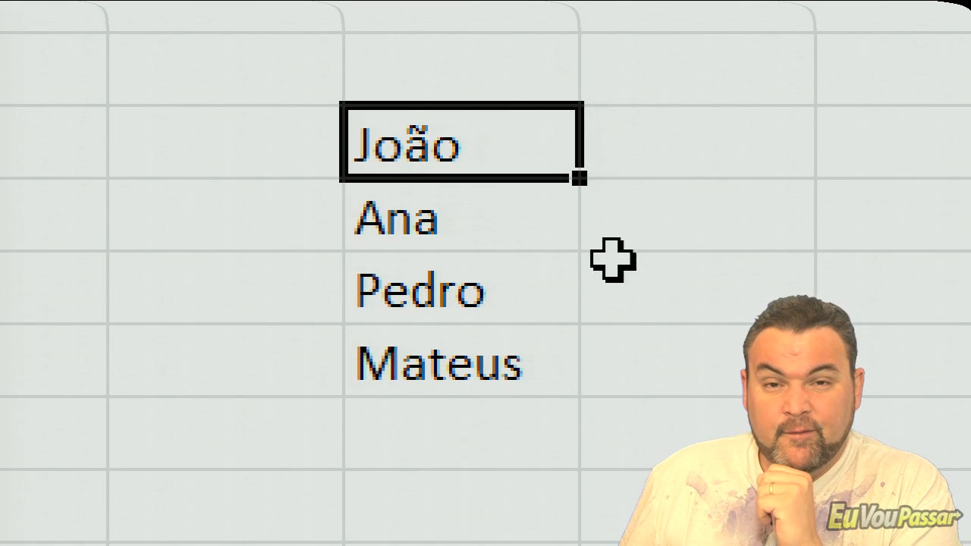
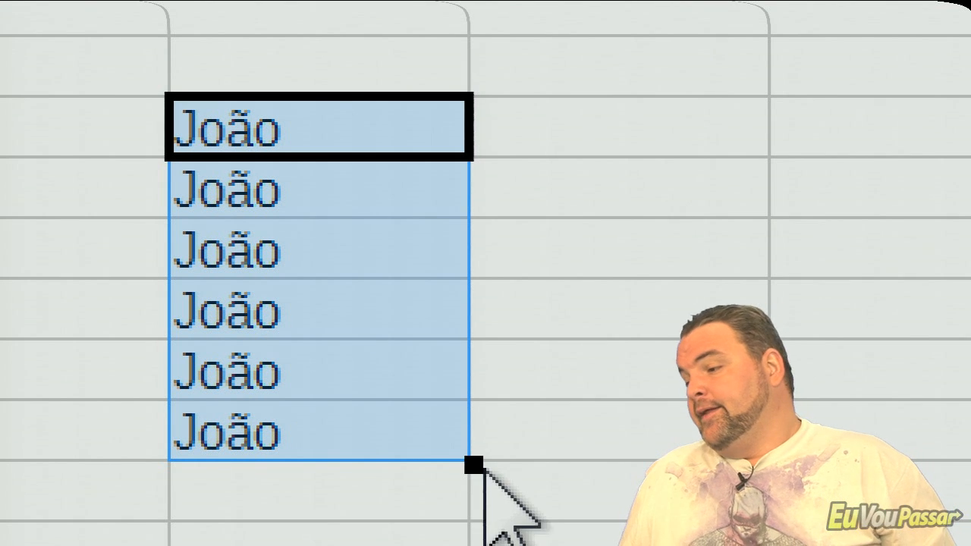
- Select the block of cells B3:D10 around the list of names, starting from cell B3
left_click(536, 417)
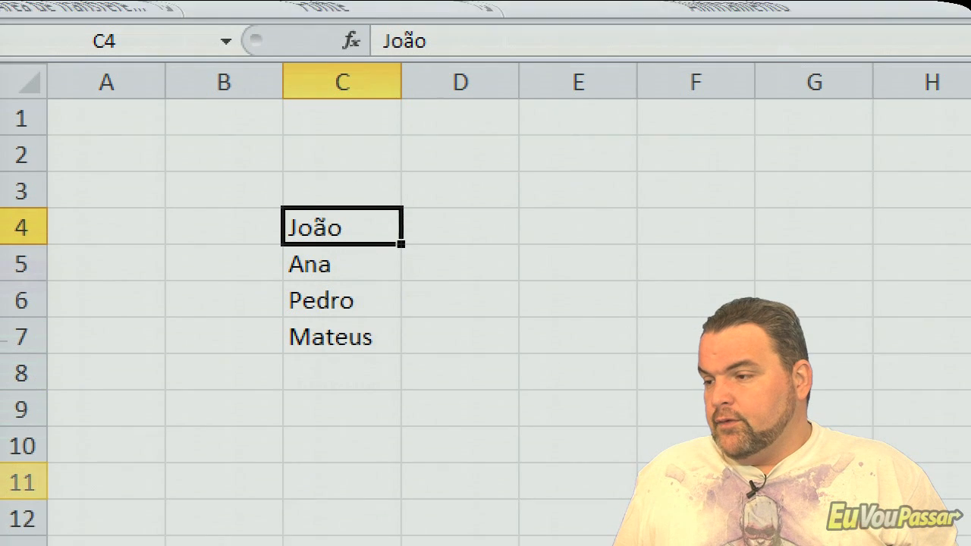
left_click(220, 176)
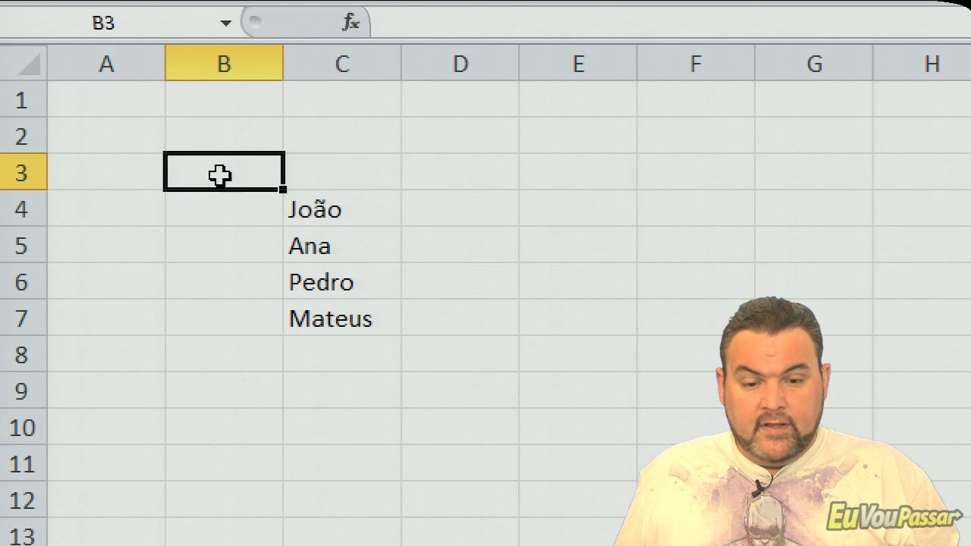
left_click_drag(220, 176, 485, 427)
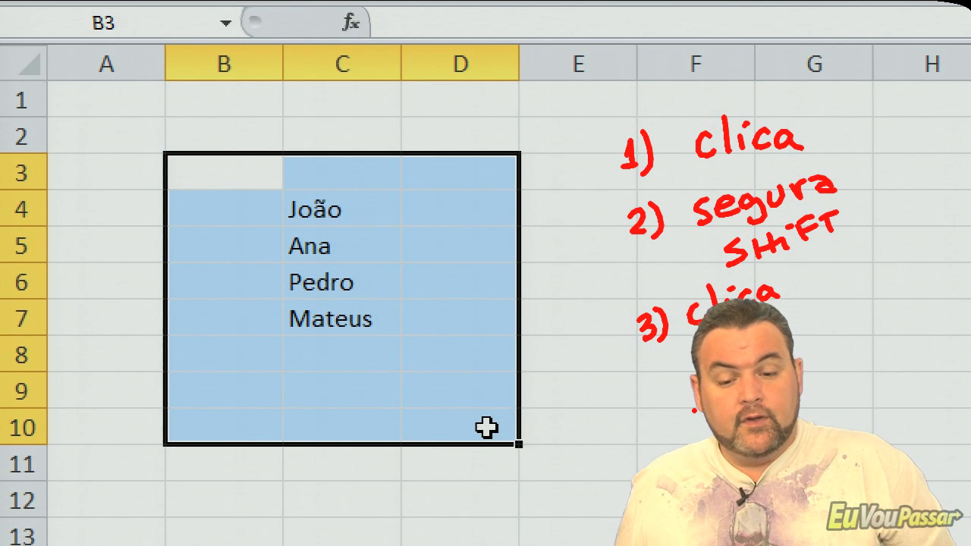
- Clear the selection and select B3:D10 again by marking only its first and last corner cells
left_click(485, 427)
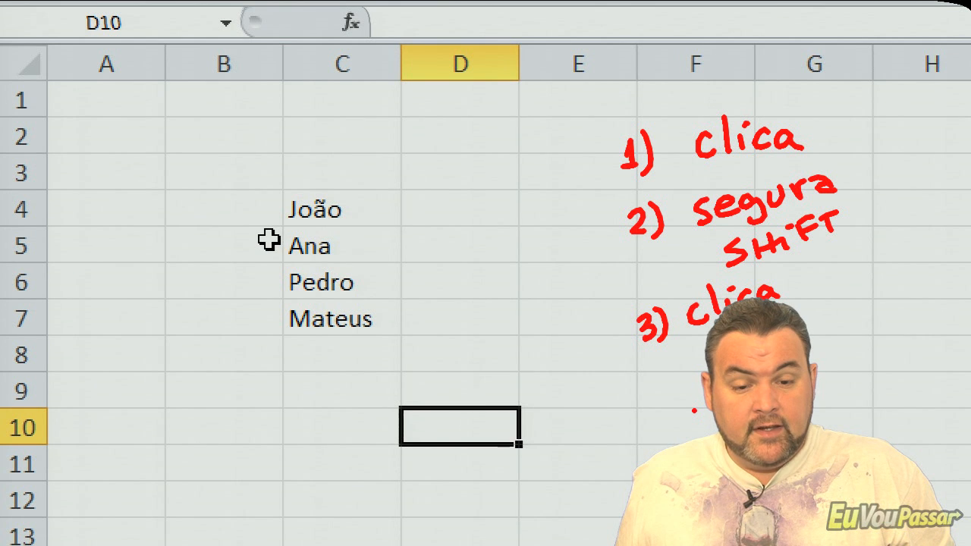
left_click(235, 175)
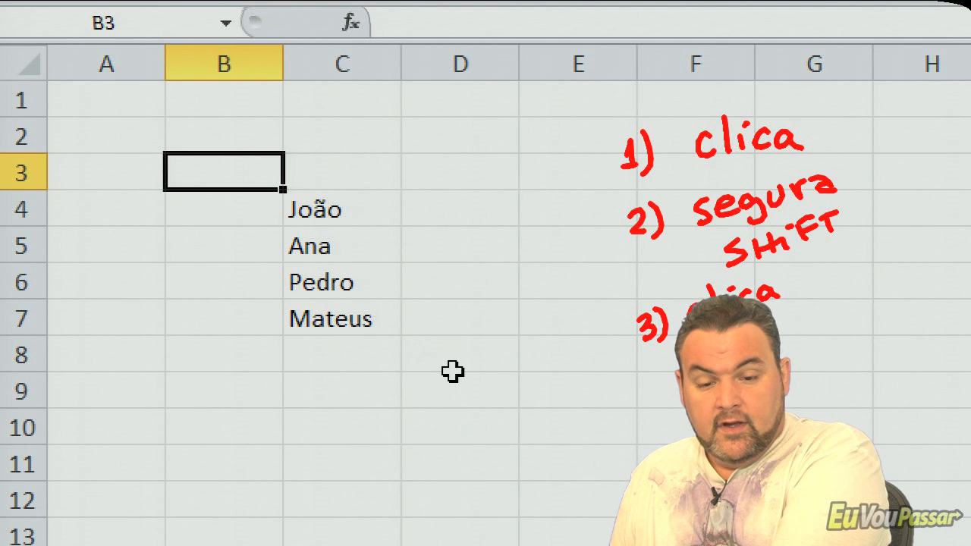
left_click(486, 434, "shift")
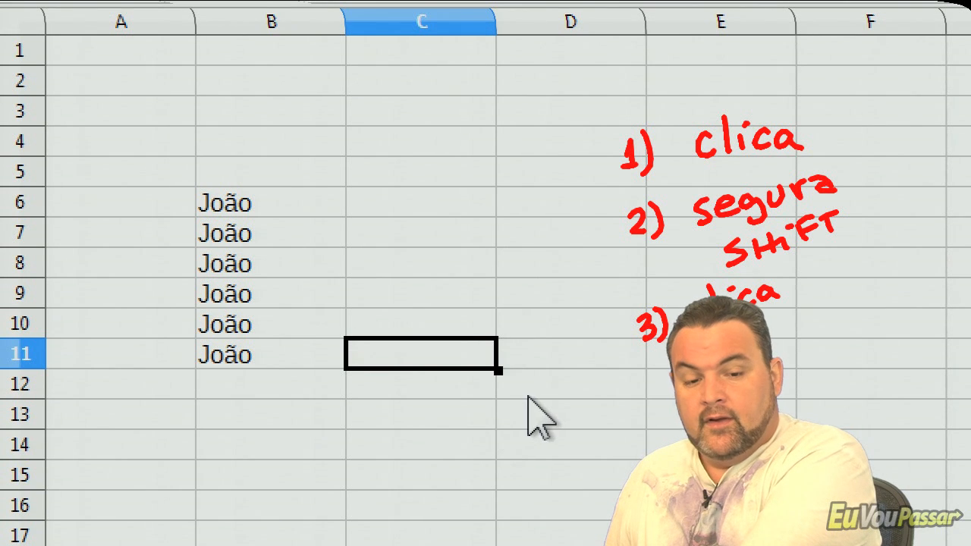
- Switch to LibreOffice Calc and select A3:C13 twice: once by sweeping across it, once by marking its opposite corner cells
left_click(114, 108)
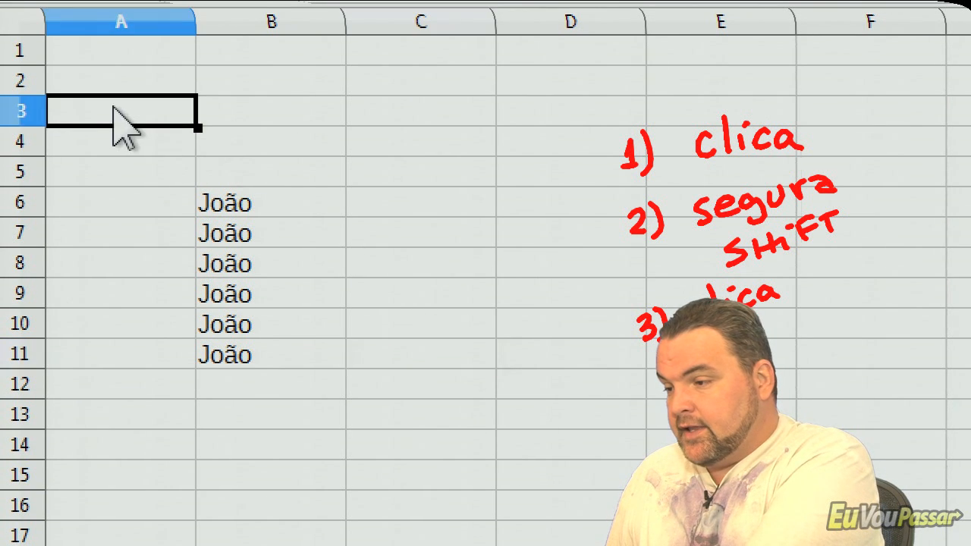
left_click_drag(114, 108, 410, 408)
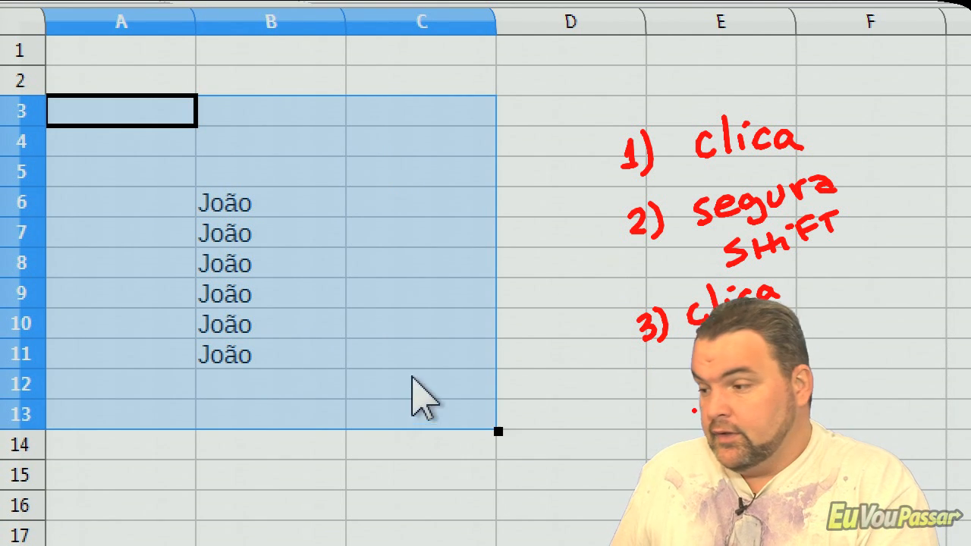
left_click(530, 265)
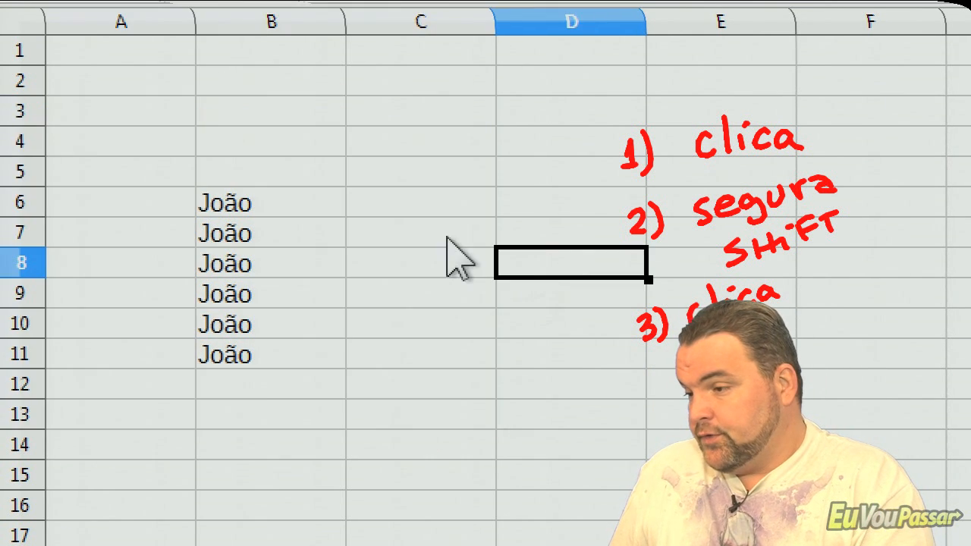
left_click(111, 114)
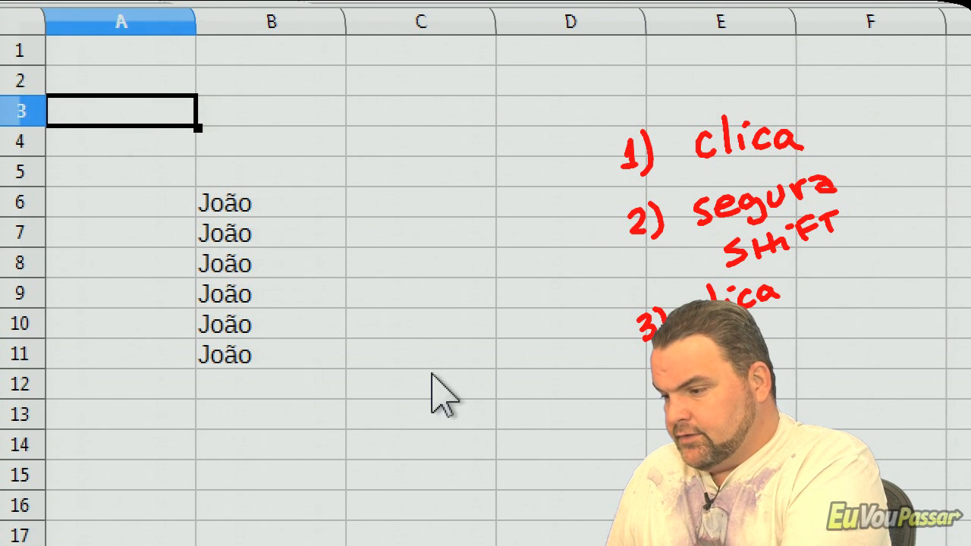
left_click(405, 421, "shift")
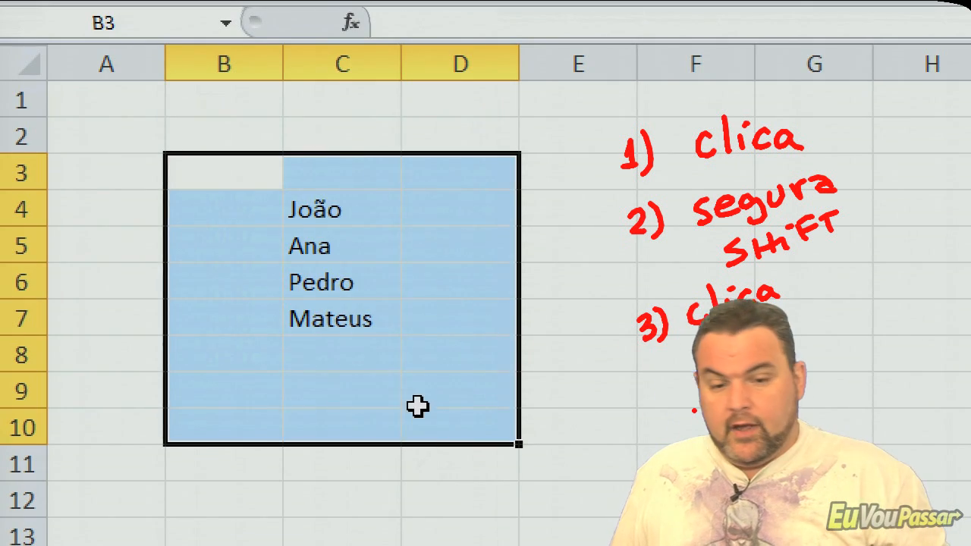
- Switch back to Excel and select the two non-adjacent ranges B2:B10 and E2:E10 together
left_click(415, 359)
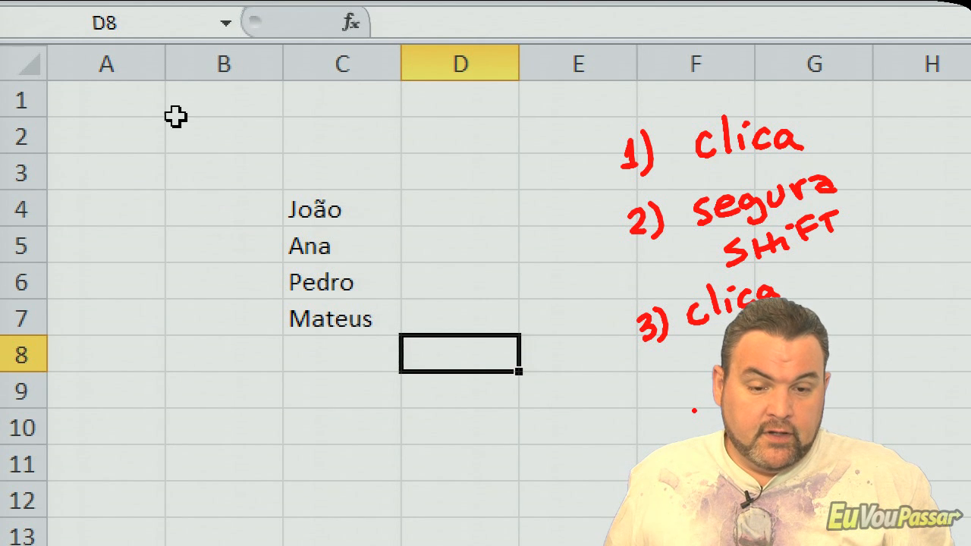
left_click_drag(188, 140, 210, 418)
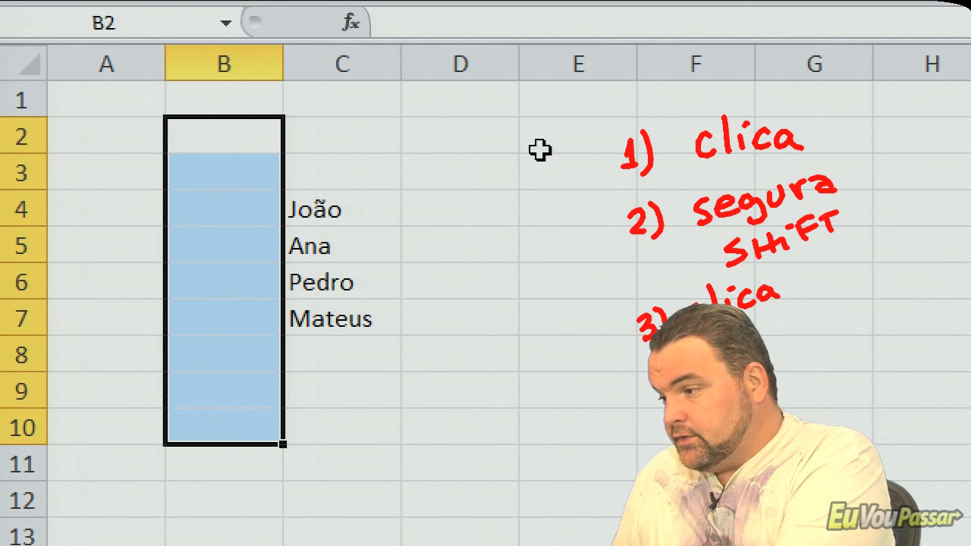
left_click_drag(537, 138, 543, 422)
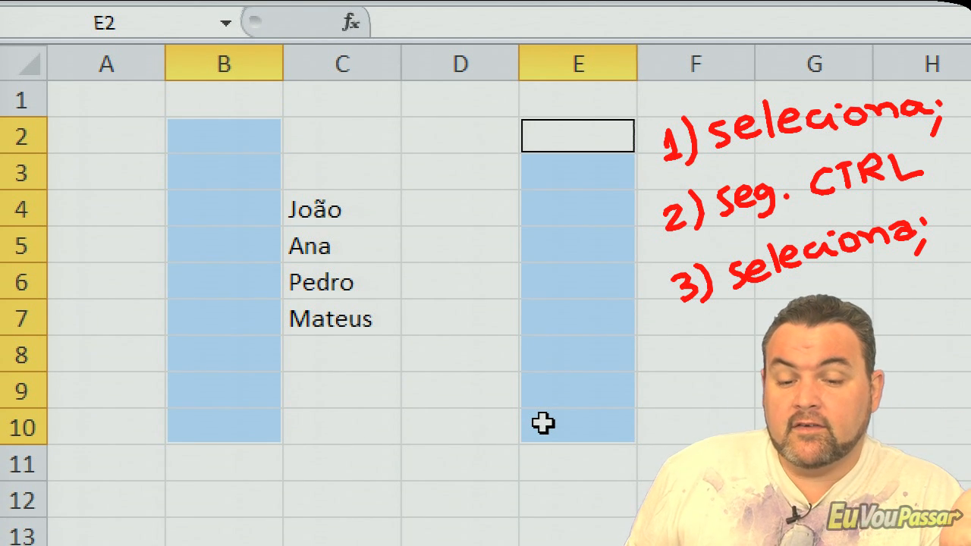
- Replace the selection with the separate ranges A1:A4, C2:C7, A8:A12, E3:E7 and C9:C11 selected together
left_click(355, 369)
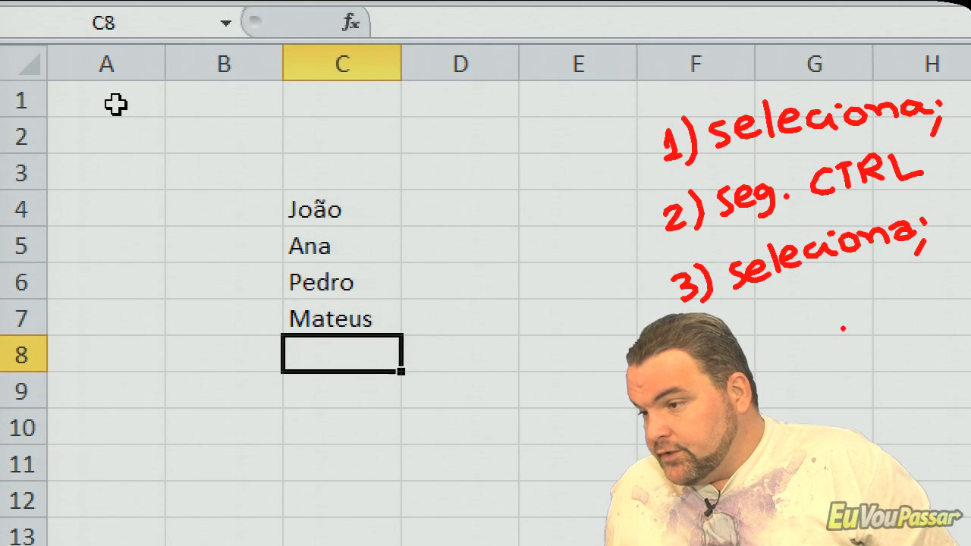
left_click_drag(113, 95, 125, 203)
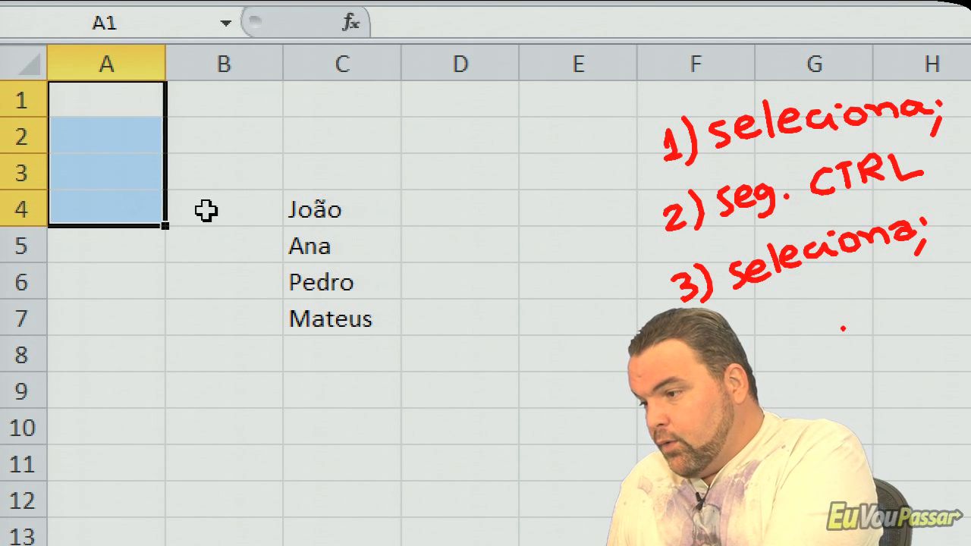
left_click_drag(324, 139, 331, 312)
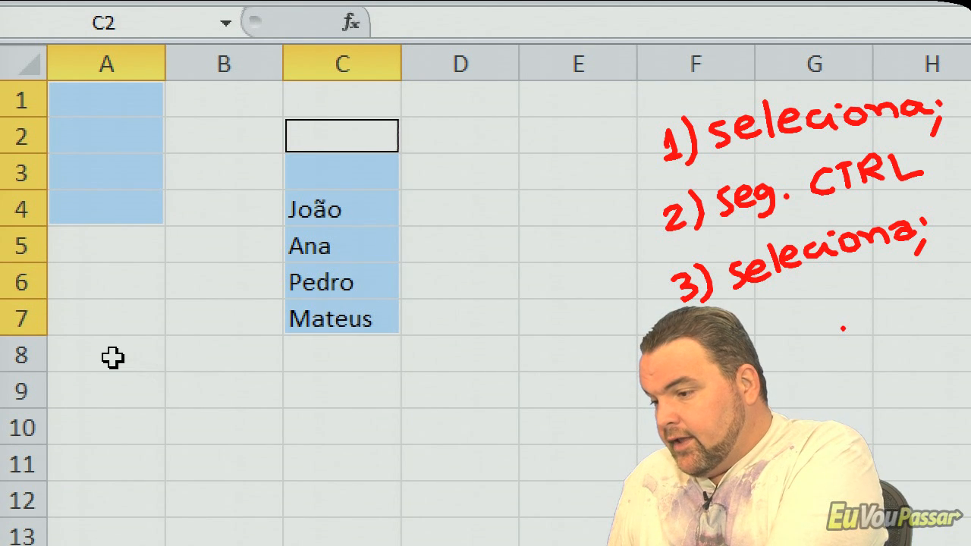
left_click_drag(113, 357, 113, 479)
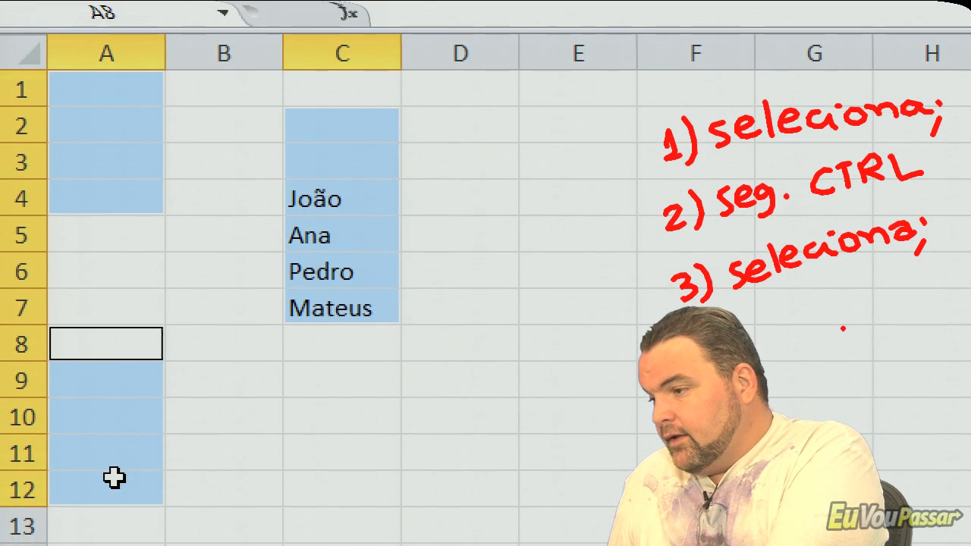
left_click_drag(531, 163, 524, 303)
left_click_drag(321, 394, 322, 441)
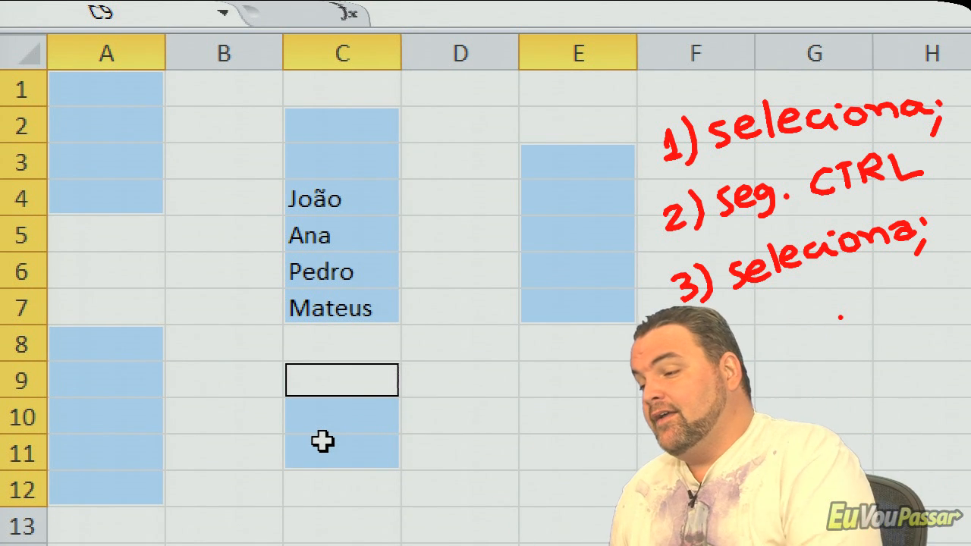
- Start a new selection made of the scattered cells A2, C4, A8, D7, D2 and E5
left_click(322, 441)
left_click(121, 130)
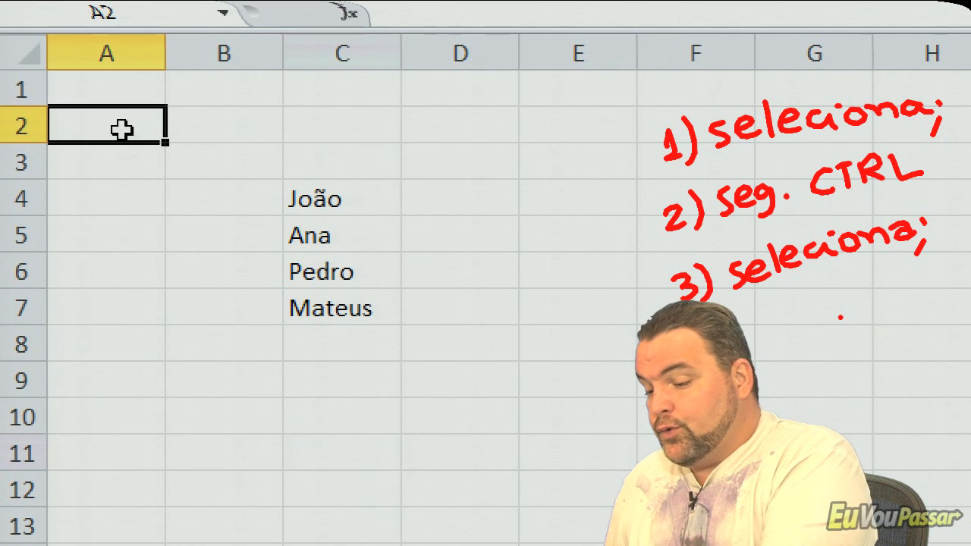
left_click(326, 198, "ctrl")
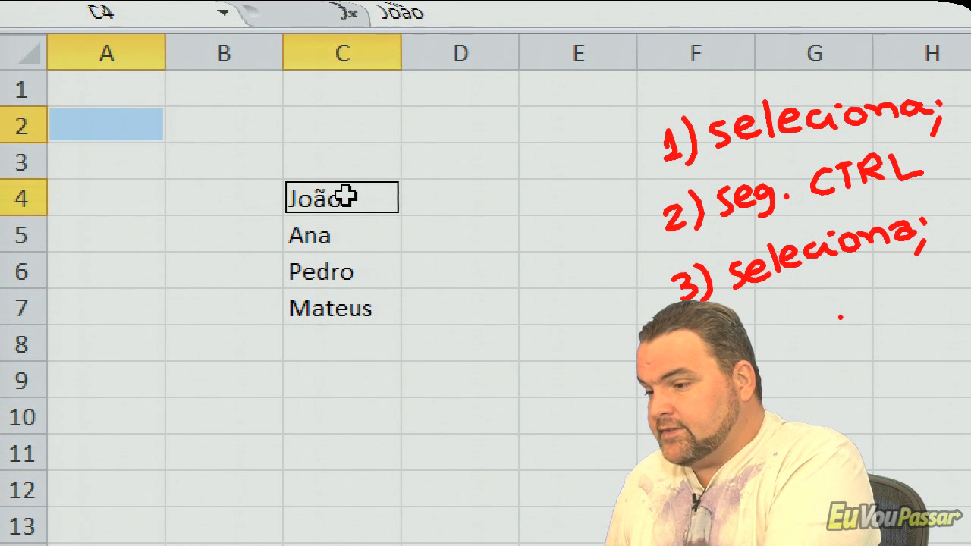
left_click(97, 347, "ctrl")
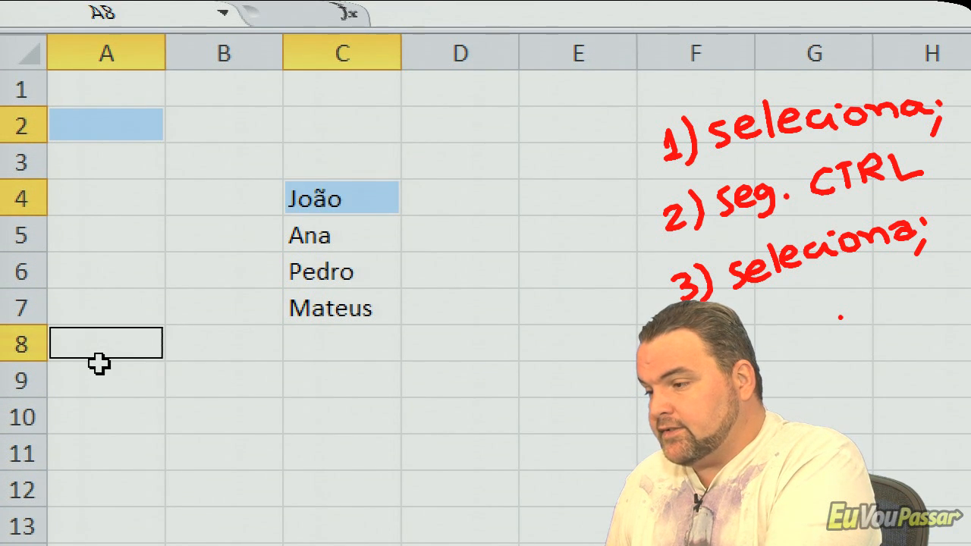
left_click(491, 311, "ctrl")
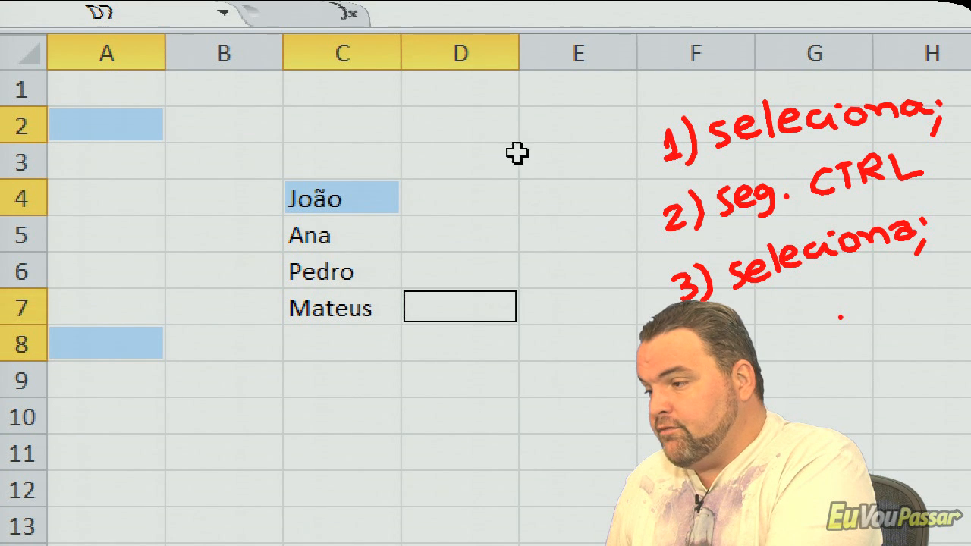
left_click(493, 124, "ctrl")
left_click(592, 224, "ctrl")
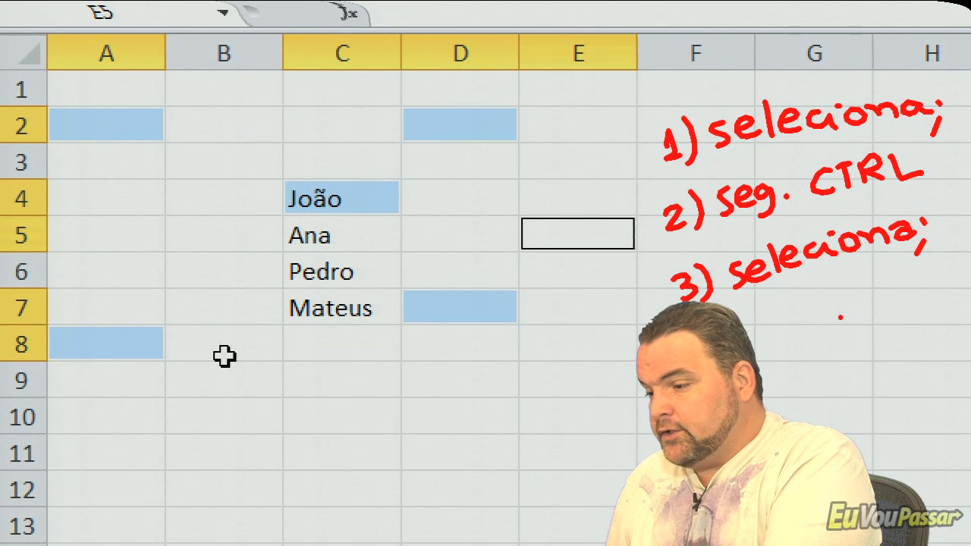
- Add B9:B11, D10, B3:B4, E2 and C1 to the multiple selection, and clear it by selecting only E9
left_click_drag(217, 380, 225, 457)
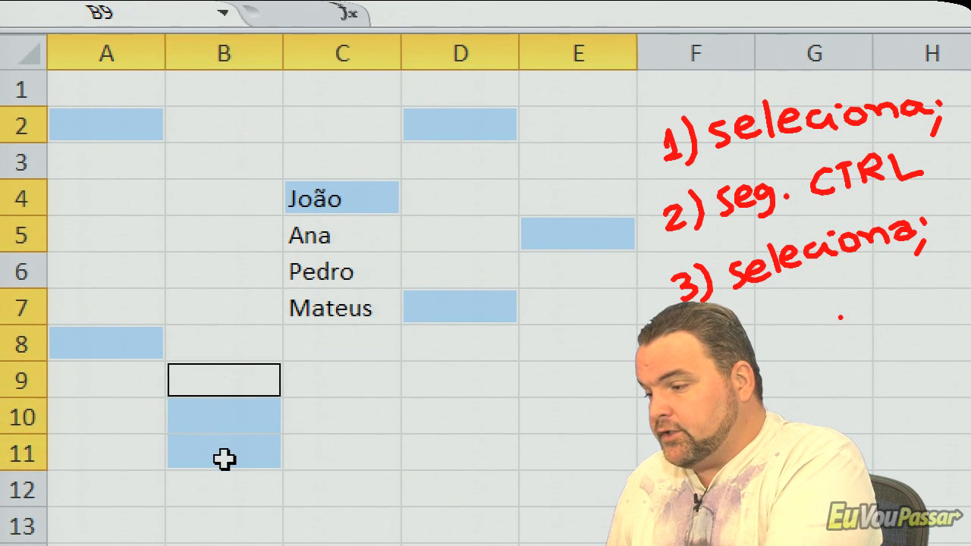
left_click(416, 427, "ctrl")
left_click_drag(196, 190, 202, 160)
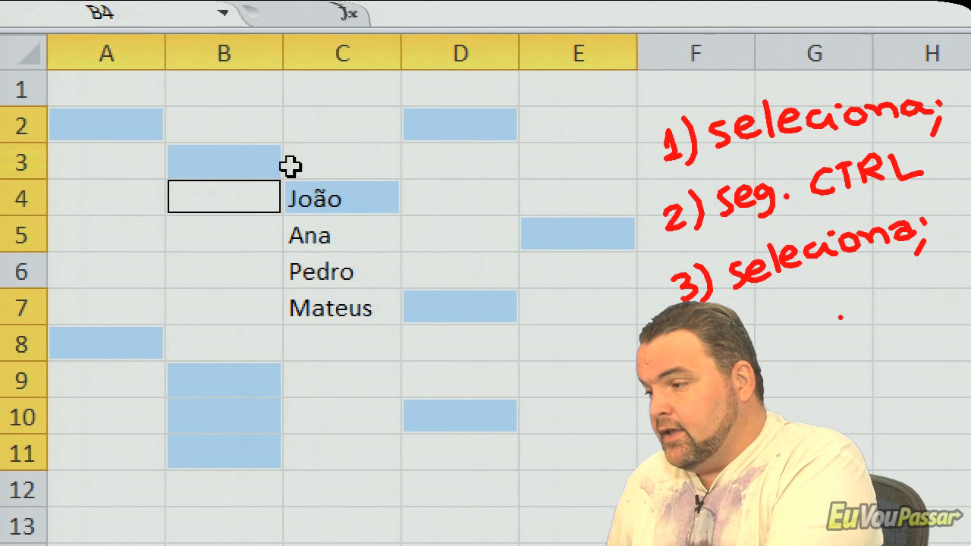
left_click(531, 121, "ctrl")
left_click(338, 93, "ctrl")
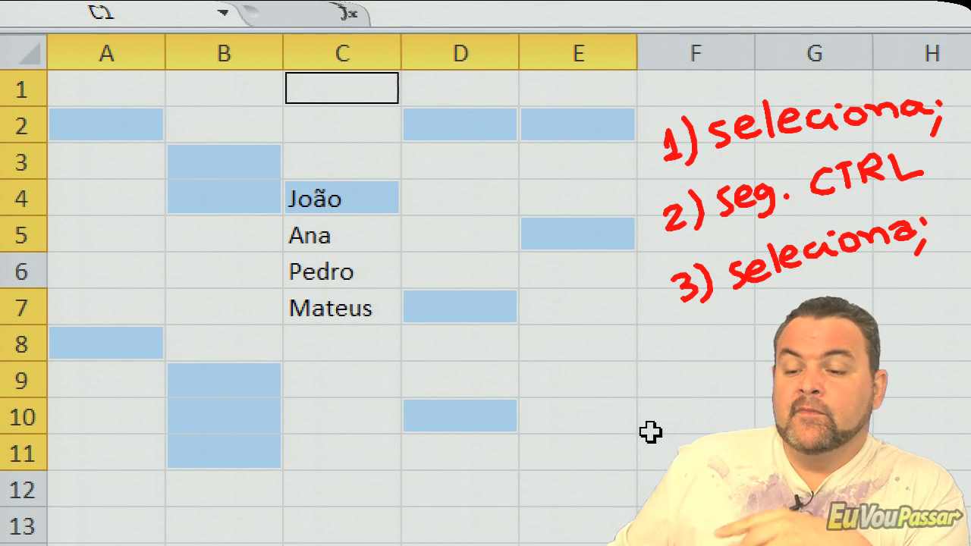
left_click(553, 384)
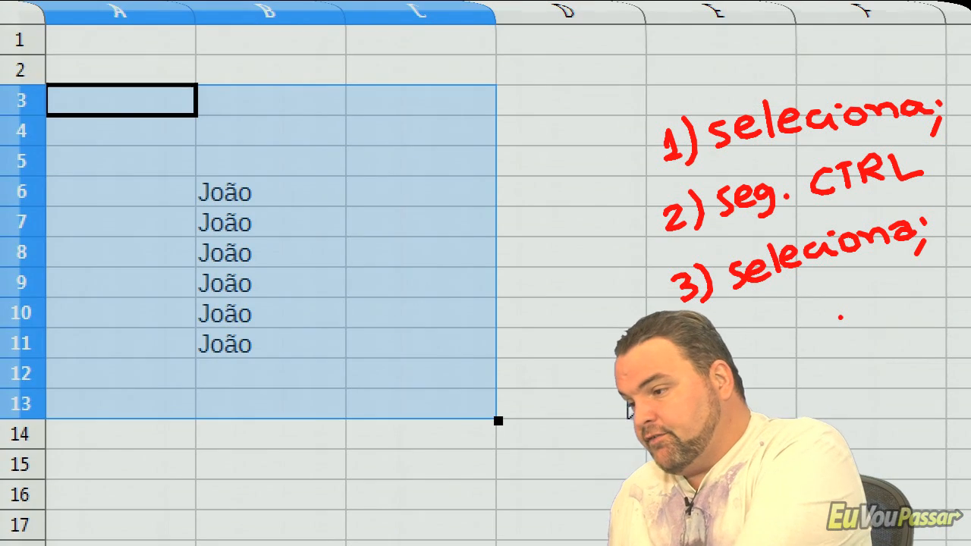
- In LibreOffice Calc, select A3, C4, C8, A8 and B10:B13 together, plus further blocks in columns B and D
left_click(390, 257)
left_click(134, 99)
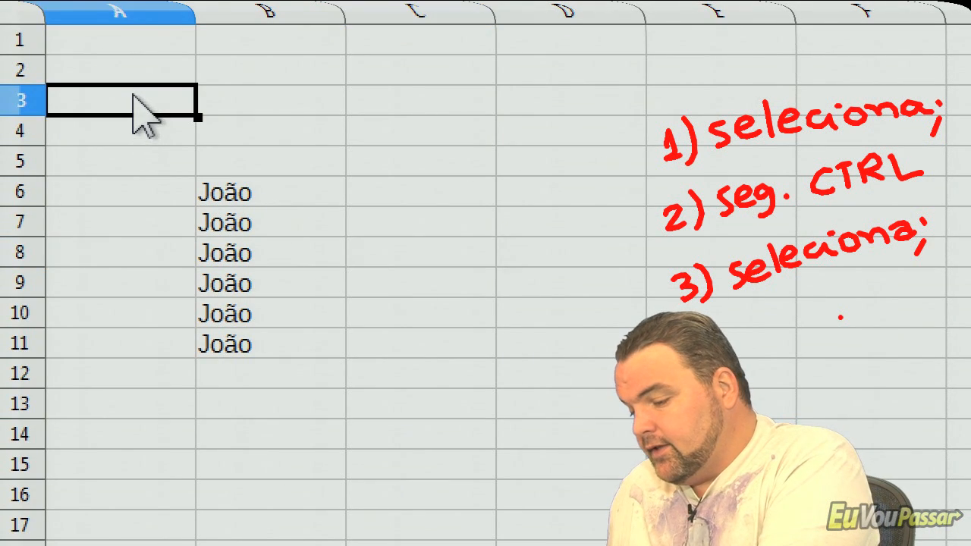
left_click(421, 132, "ctrl")
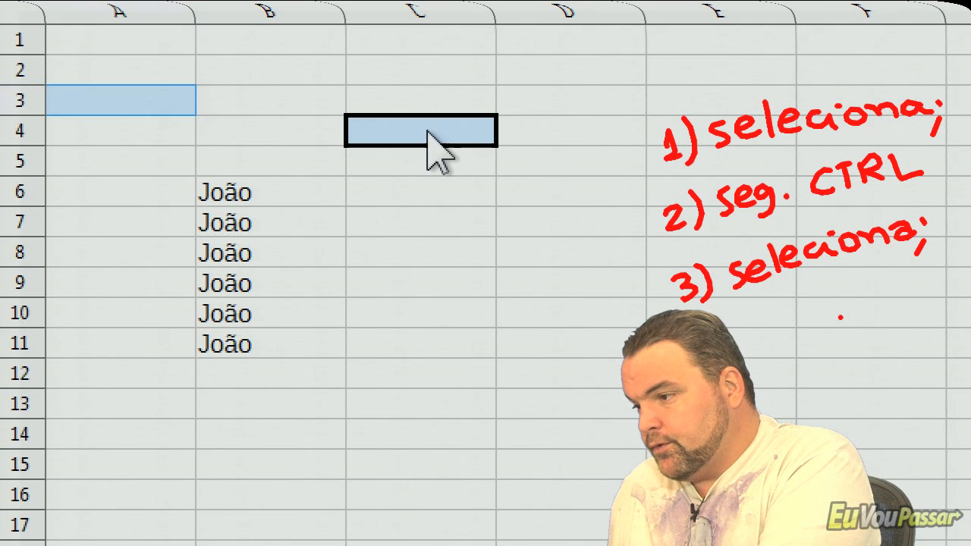
left_click(377, 258, "ctrl")
left_click(156, 262, "ctrl")
left_click(247, 323, "ctrl")
left_click_drag(250, 339, 265, 401)
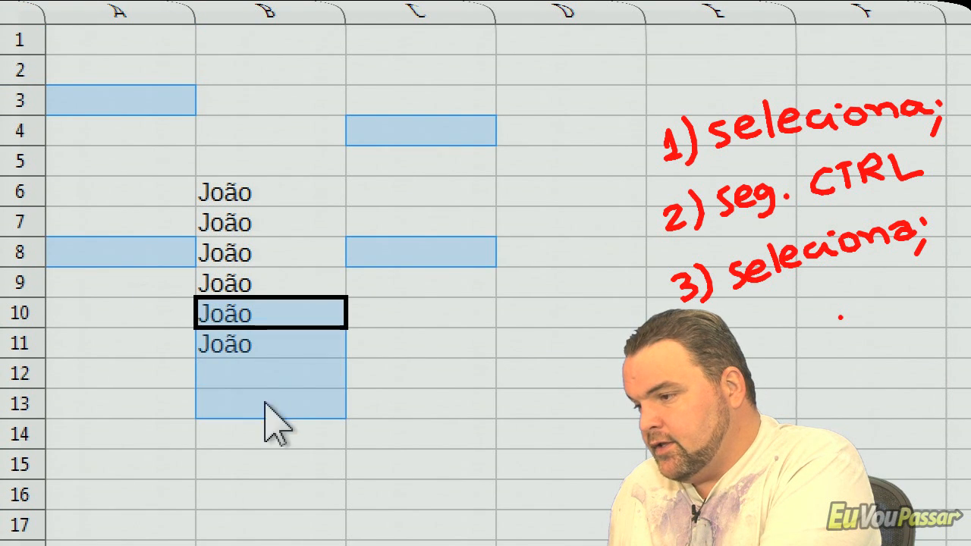
left_click_drag(251, 171, 264, 78)
left_click_drag(531, 70, 600, 199)
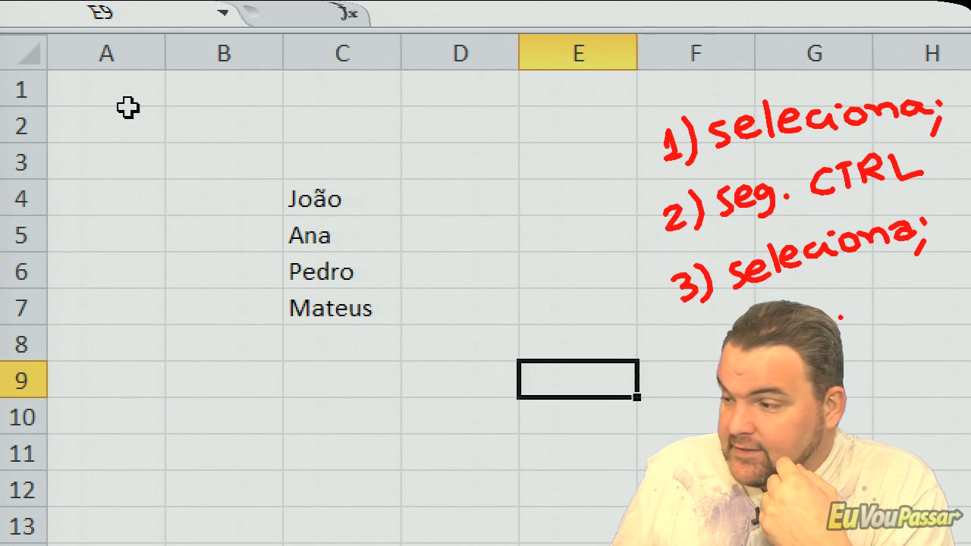
- In Excel, try to select all of column B by extending the selection from B1 past row 1200, and return to B1
left_click(212, 92)
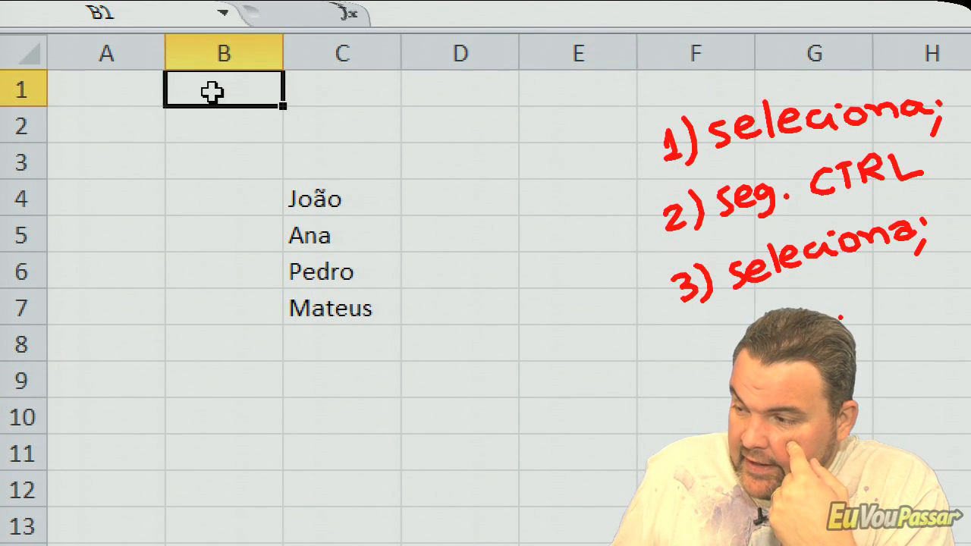
left_click_drag(212, 92, 277, 540)
scroll(316, 313, "up", 20)
scroll(317, 313, "up", 20)
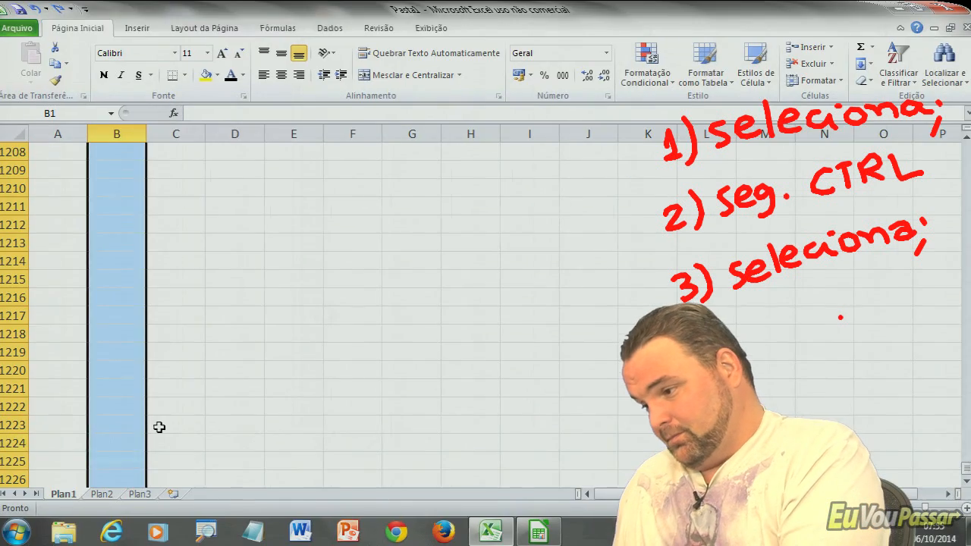
key("ctrl+Up")
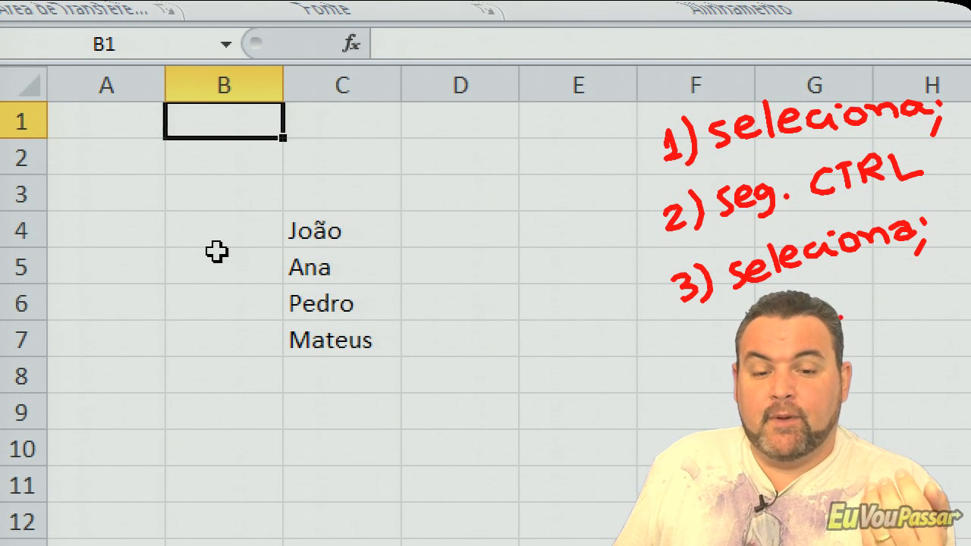
- Select entire columns one at a time: B, D, B again, A and C
left_click(247, 80)
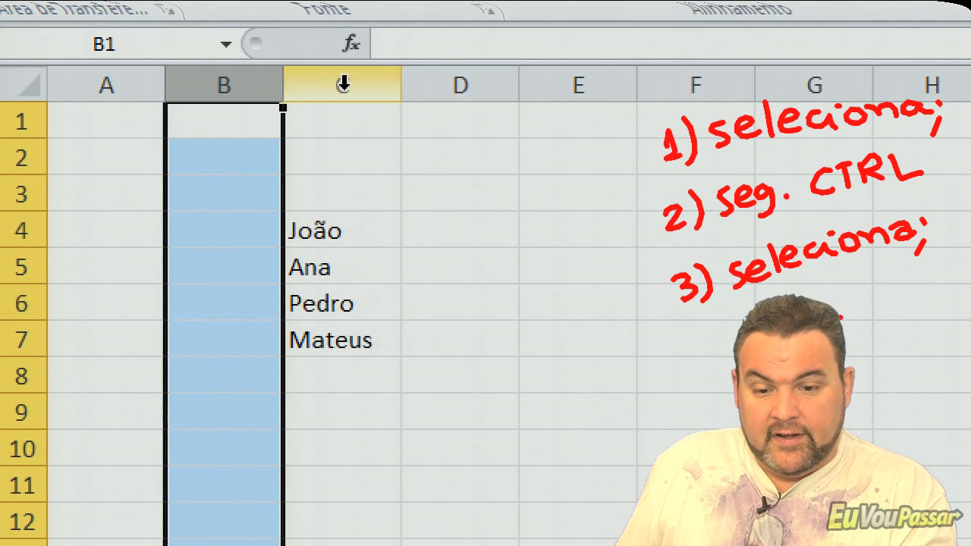
left_click(433, 75)
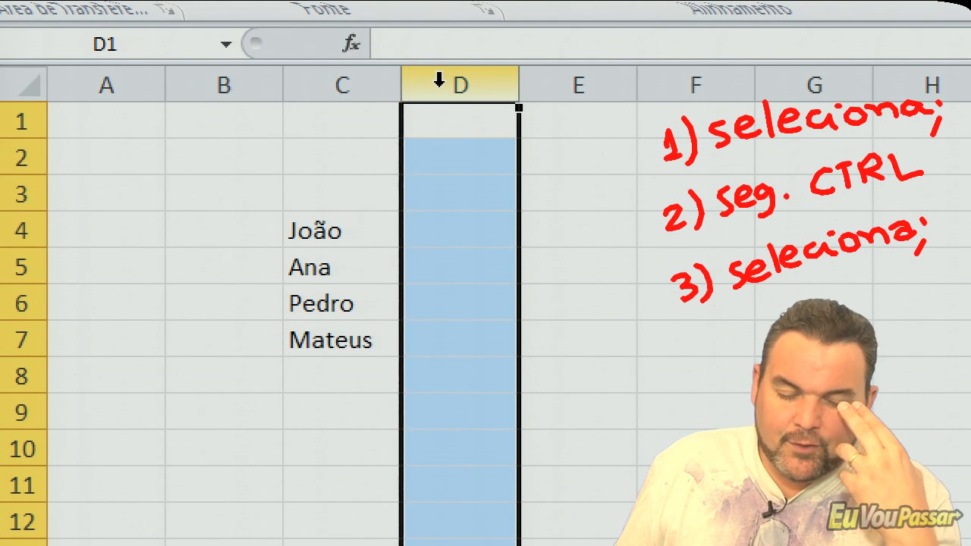
left_click(256, 78)
left_click(115, 82)
left_click(306, 89)
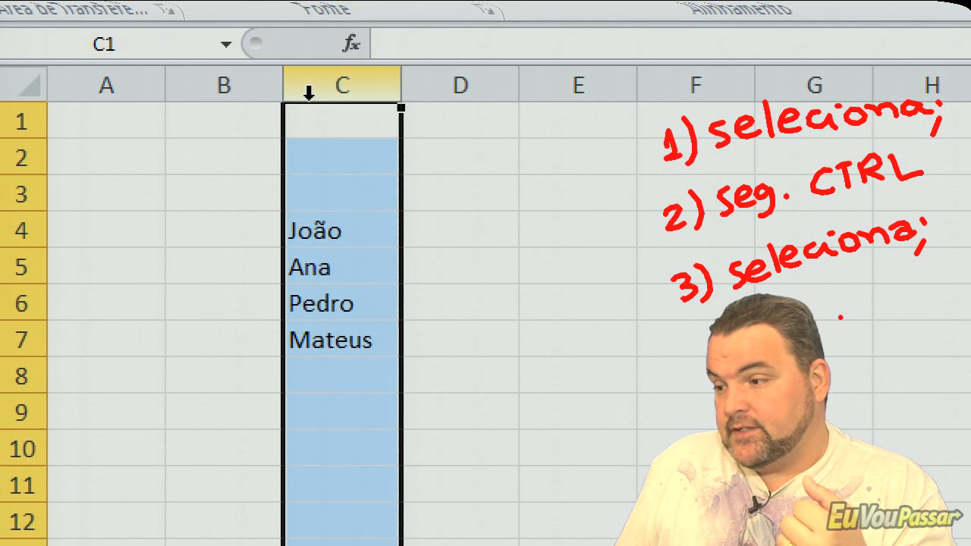
- Select entire rows 3, 6, 9 and 6 again one at a time, and clear the row selection by selecting B4
left_click(10, 191)
left_click(9, 302)
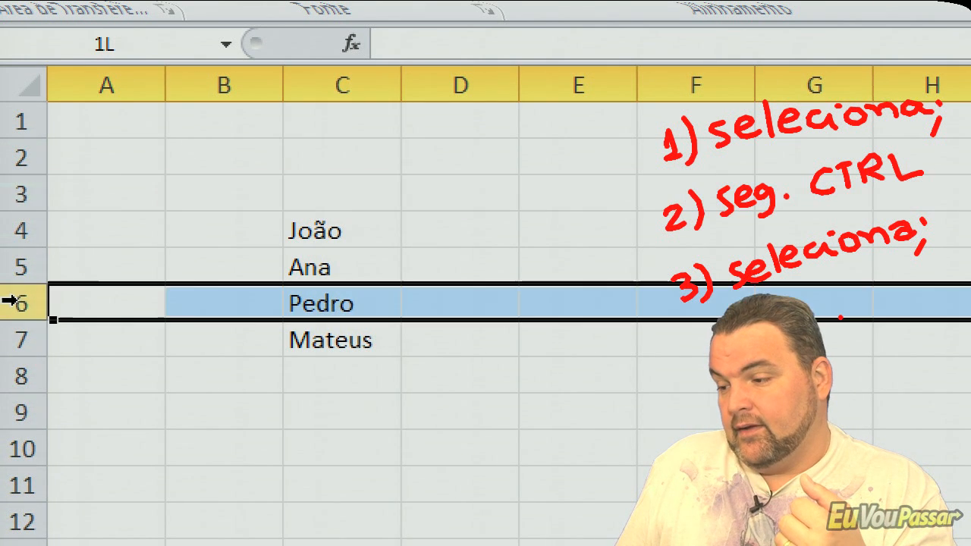
left_click(19, 410)
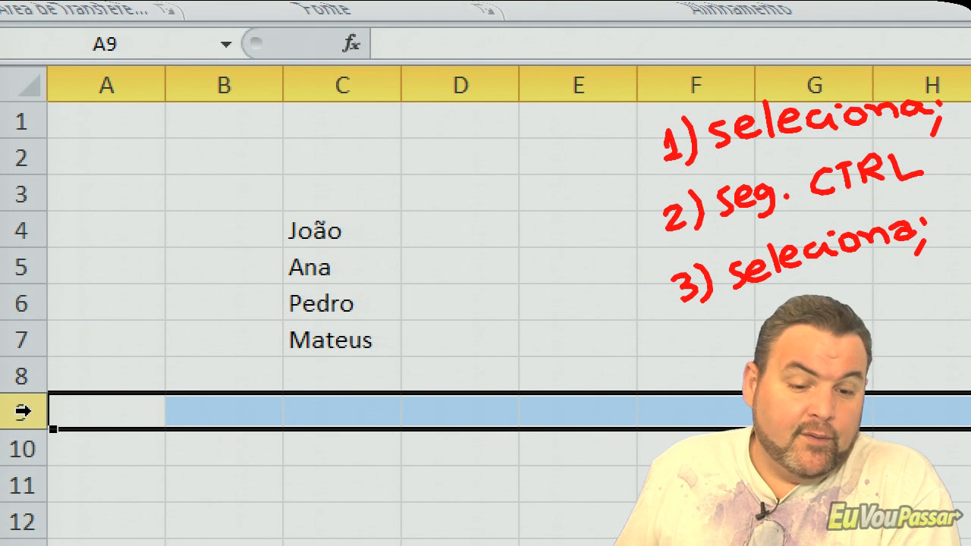
left_click(32, 298)
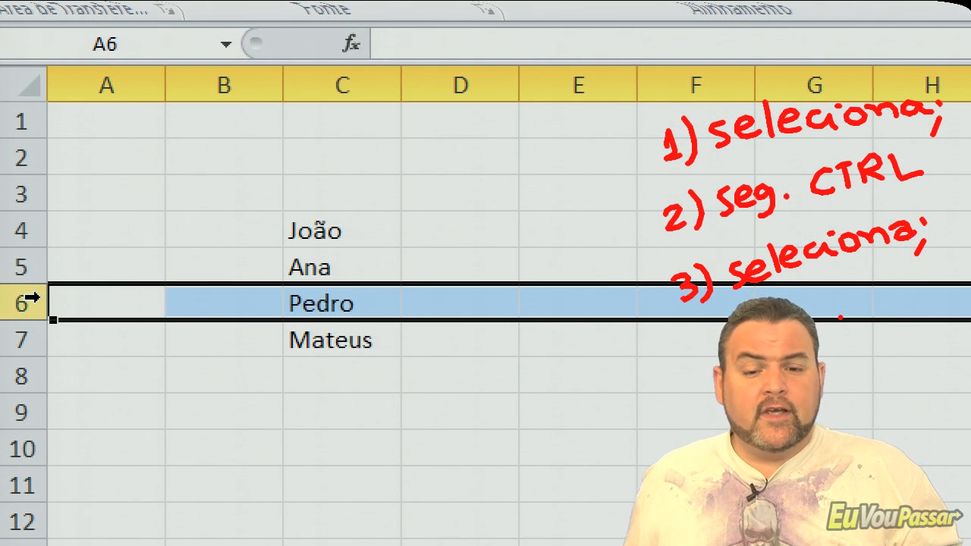
left_click(219, 221)
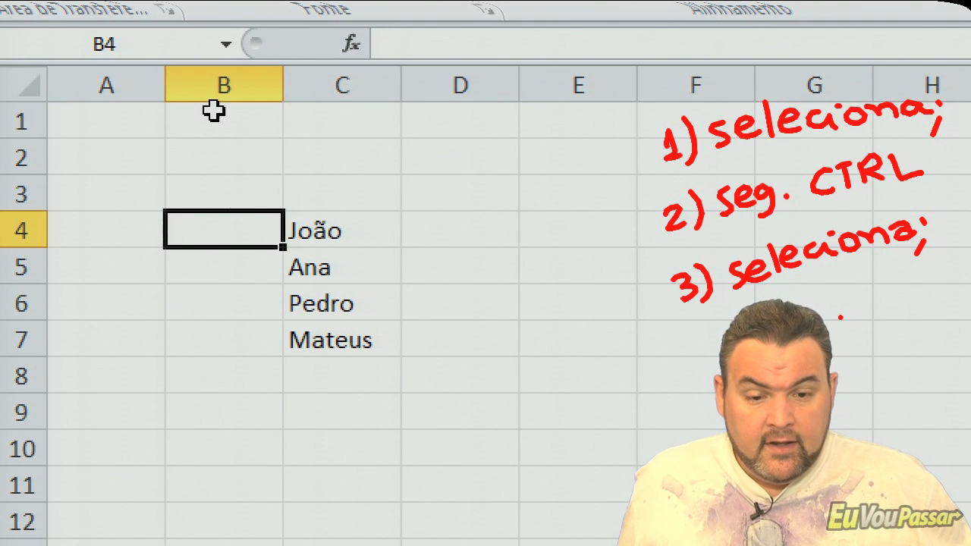
- Select the adjacent columns B to D as one block, followed by rows 3 to 9 as another
left_click(223, 77)
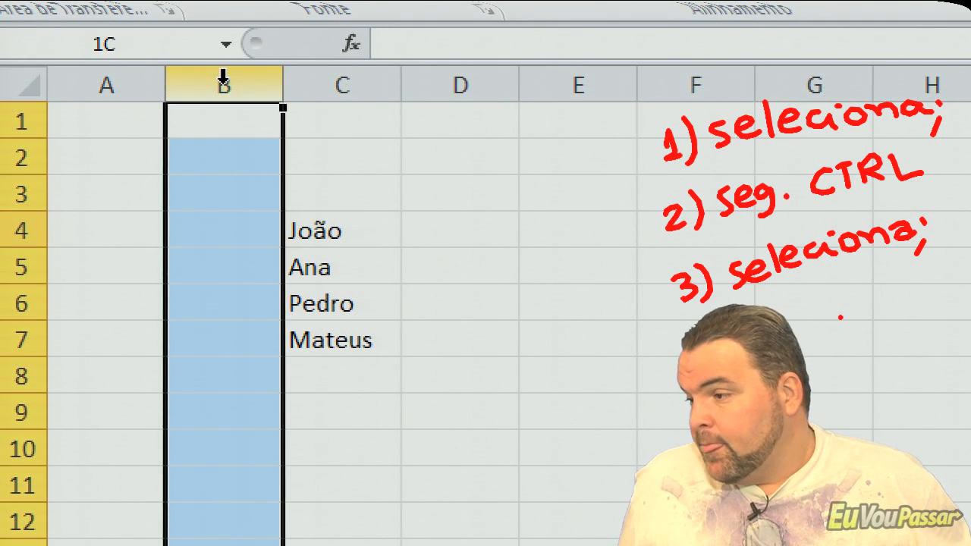
left_click_drag(223, 76, 507, 85)
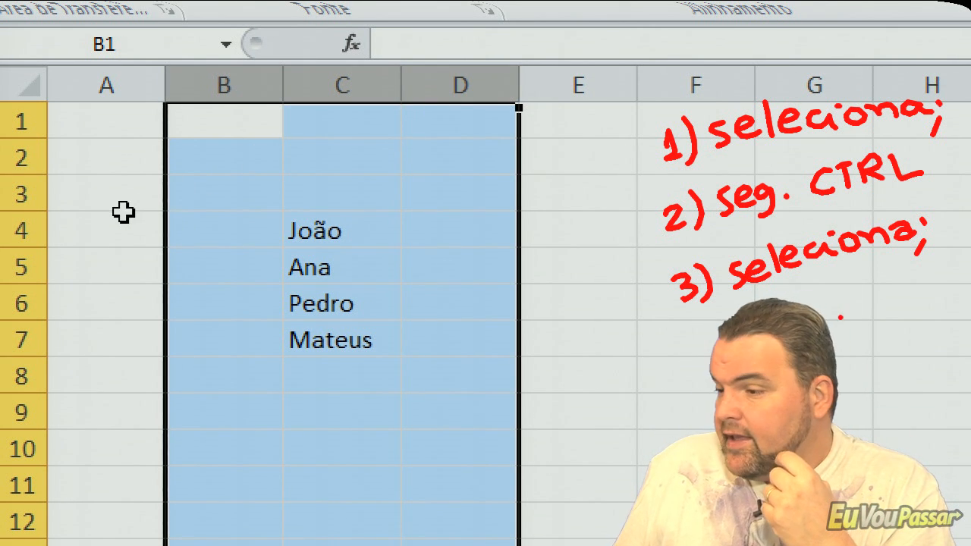
left_click_drag(18, 191, 18, 410)
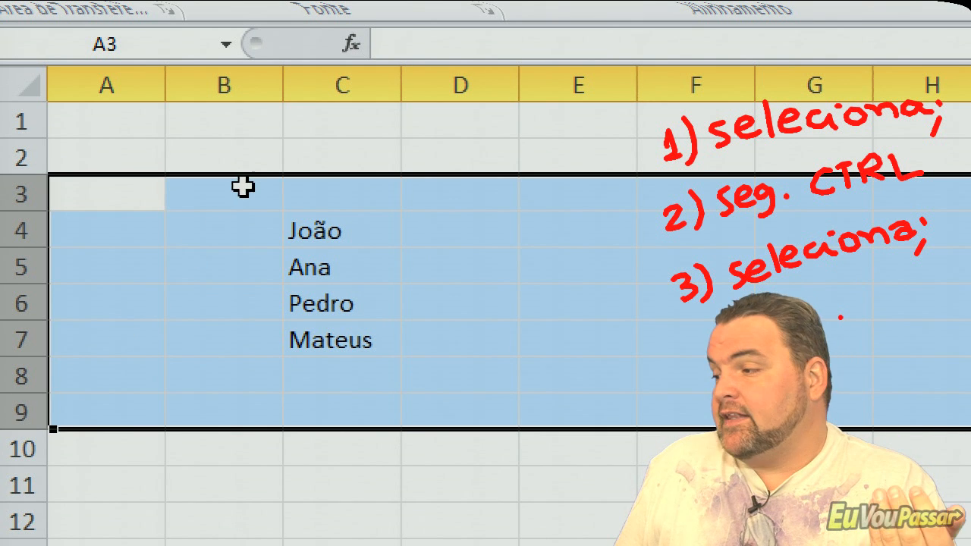
- Select column B, columns D to E and column G together, and clear the selection by selecting C3
left_click(248, 160)
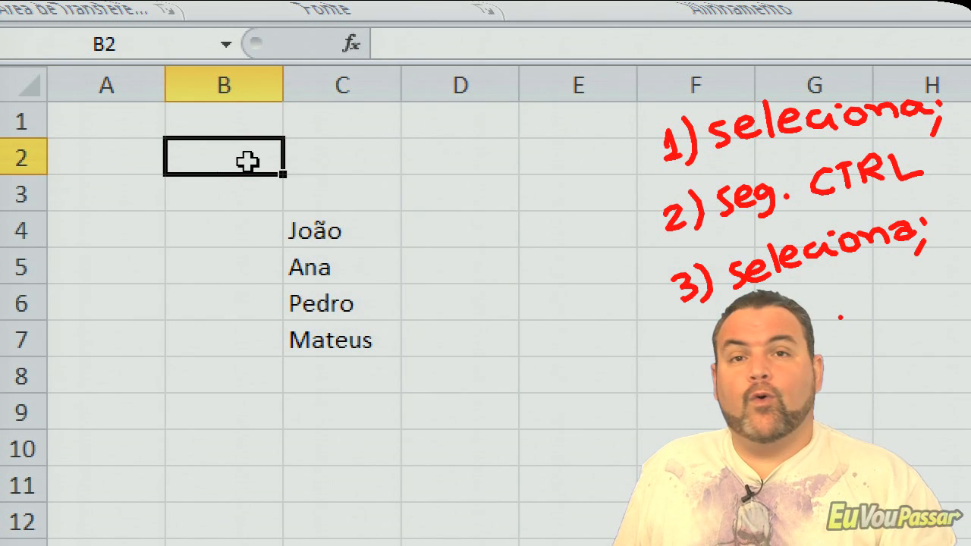
left_click(225, 85)
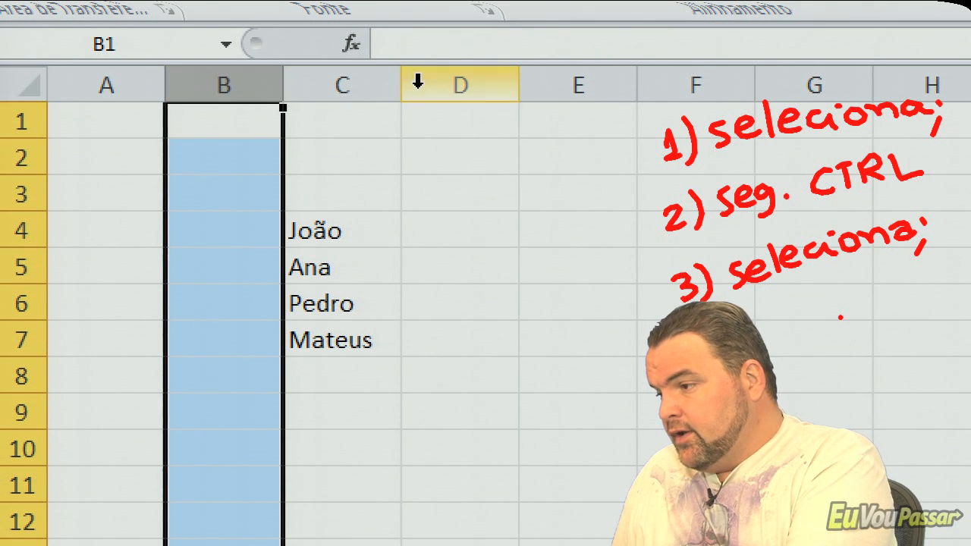
left_click_drag(471, 83, 570, 89)
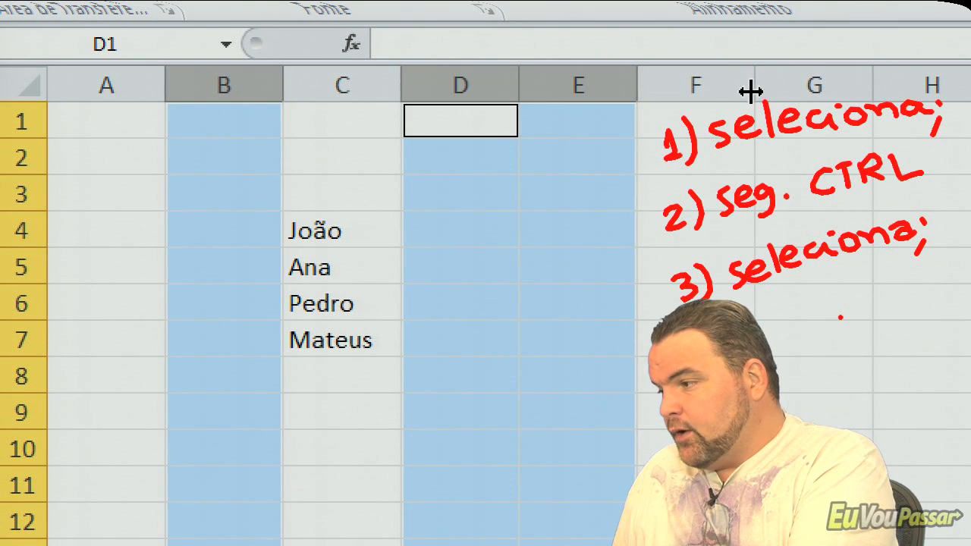
left_click(805, 83, "ctrl")
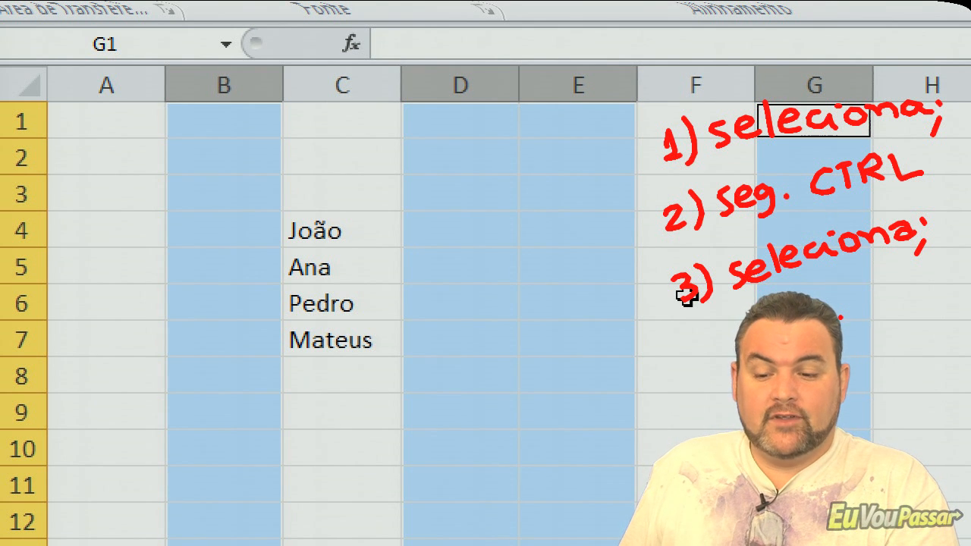
left_click(367, 196)
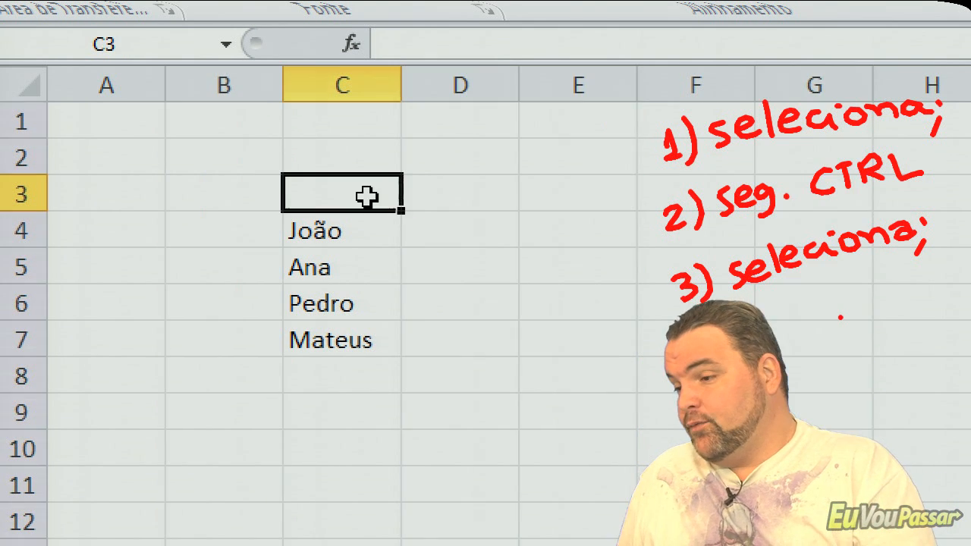
- Select rows 2 to 3, 5 to 6, 8 and 10 together with columns D and B, and clear the selection by selecting B1
left_click_drag(8, 160, 9, 190)
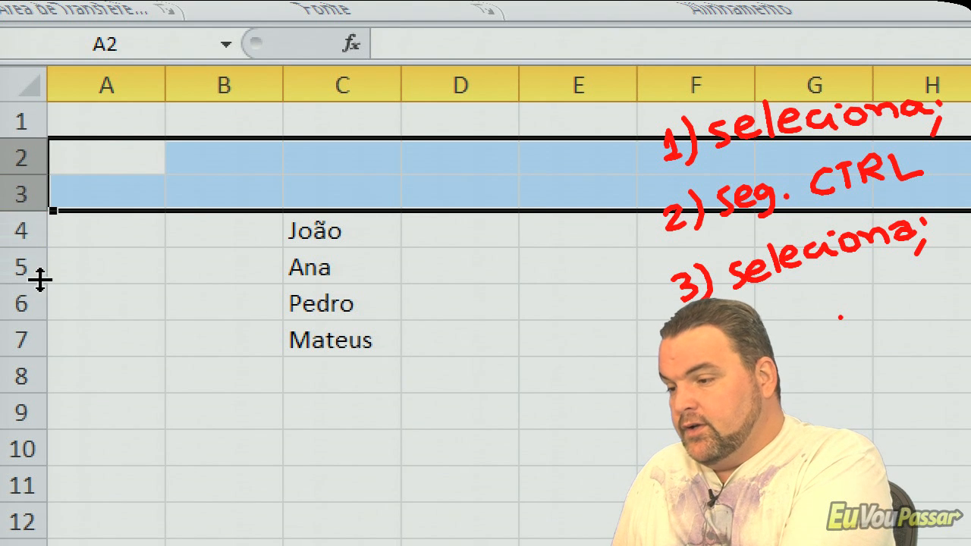
left_click_drag(18, 271, 18, 308, "ctrl")
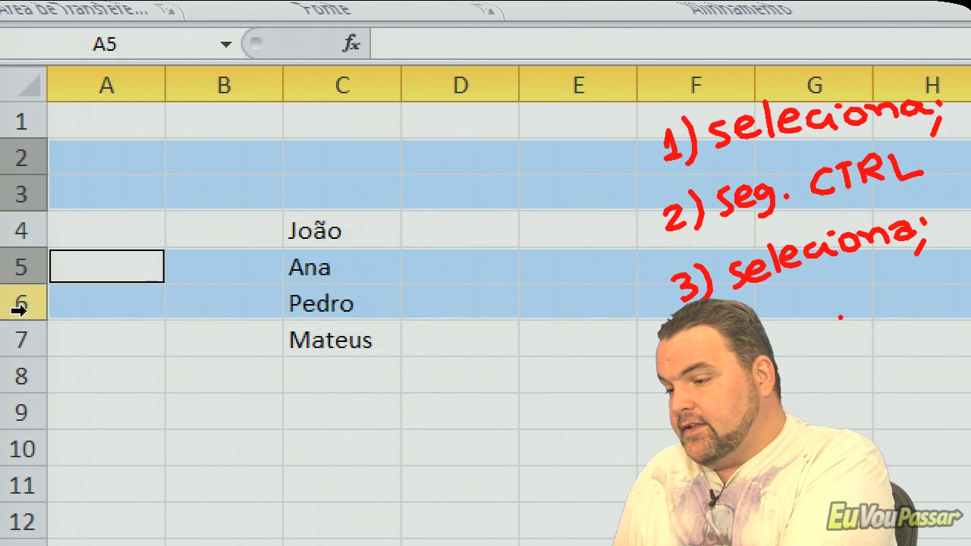
left_click(23, 373, "ctrl")
left_click(26, 448, "ctrl")
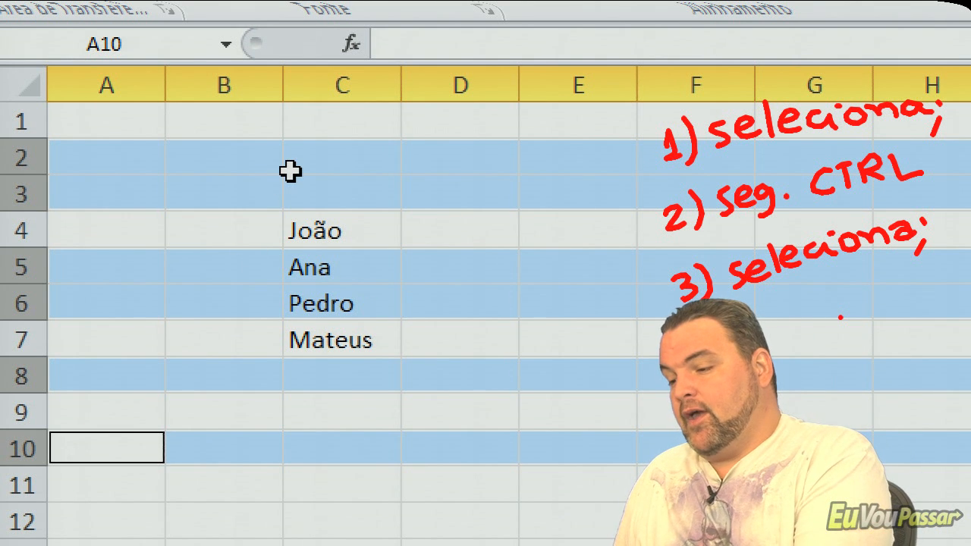
left_click(450, 76, "ctrl")
left_click(237, 83, "ctrl")
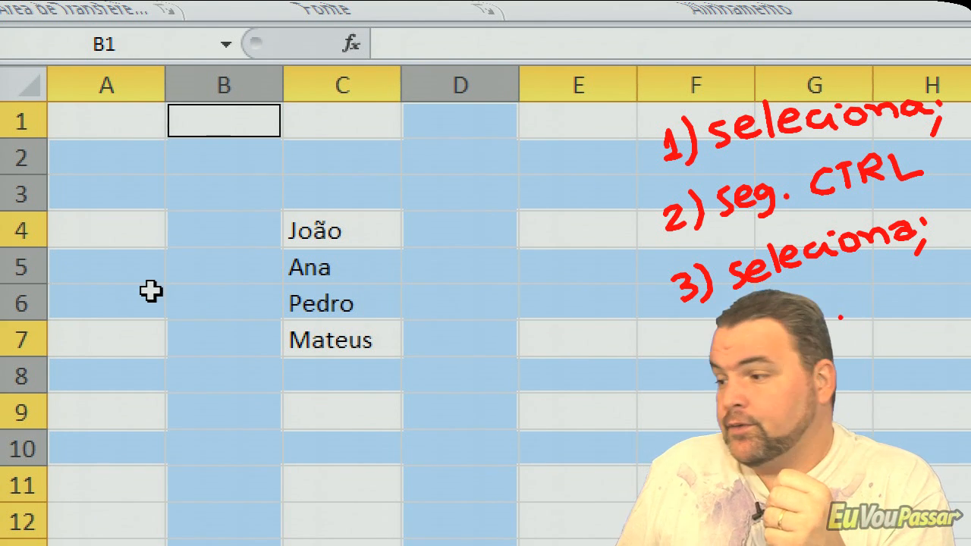
left_click(266, 126)
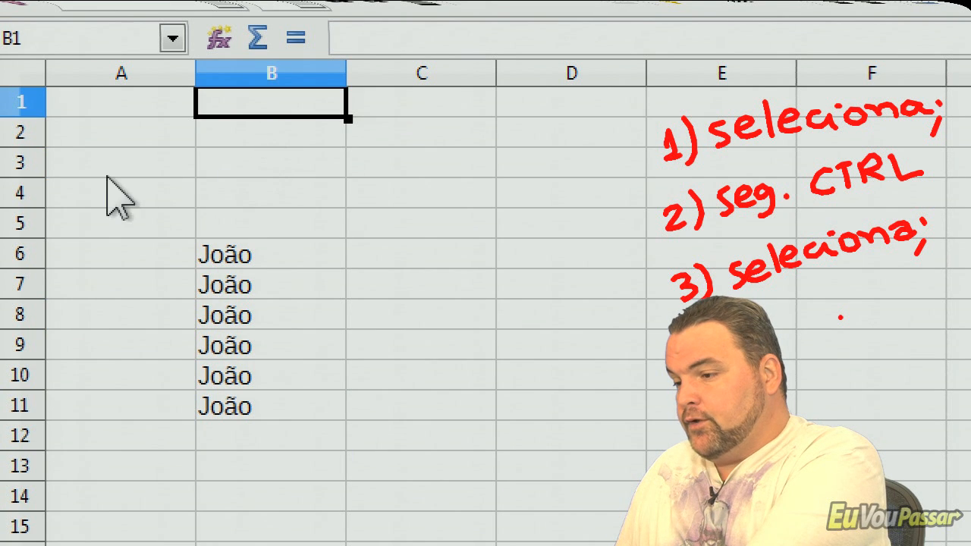
- In LibreOffice Calc, select row 3, row 6 and the block of rows 7 to 10 in turn
left_click(25, 164)
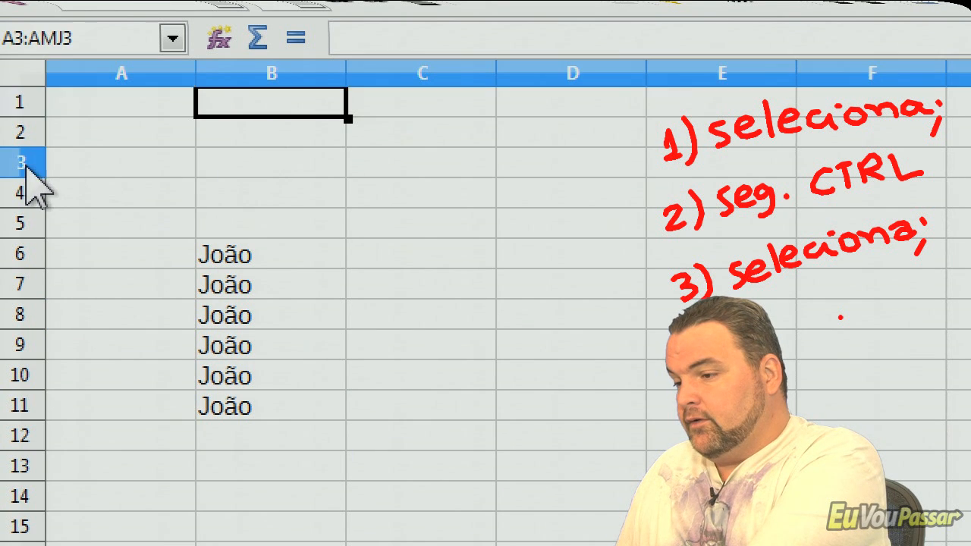
left_click(24, 254)
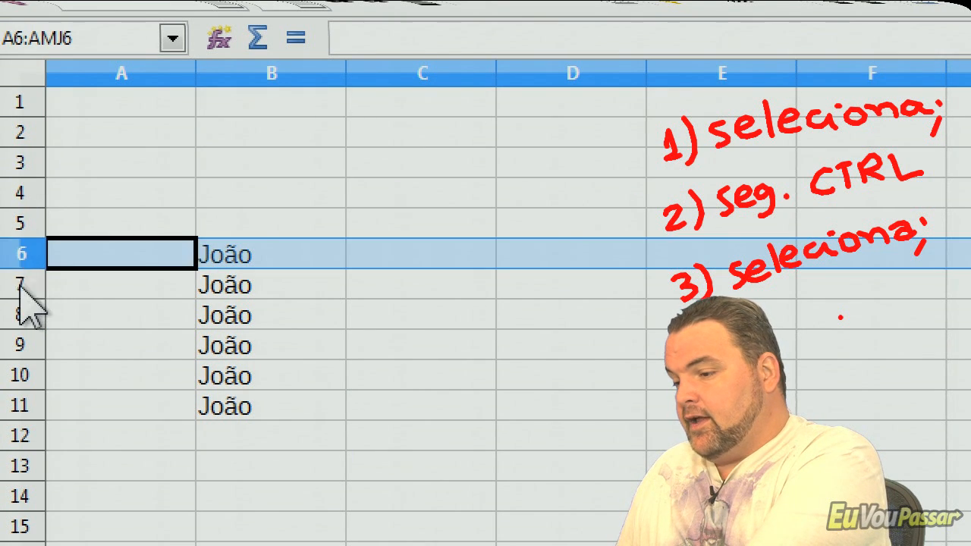
left_click_drag(22, 291, 26, 373)
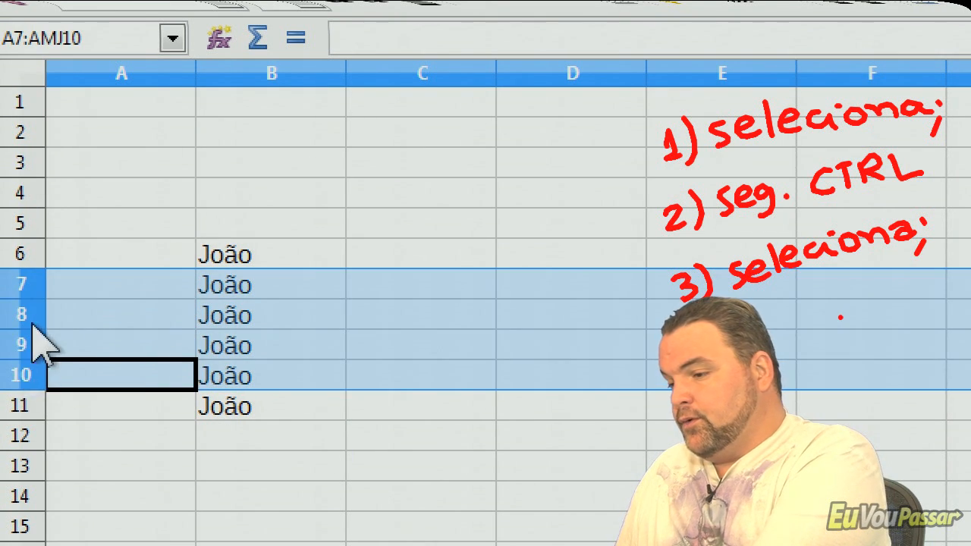
- Add rows 2 to 3 and columns B and D to the row selection, and clear it by selecting C6
left_click_drag(21, 133, 22, 166)
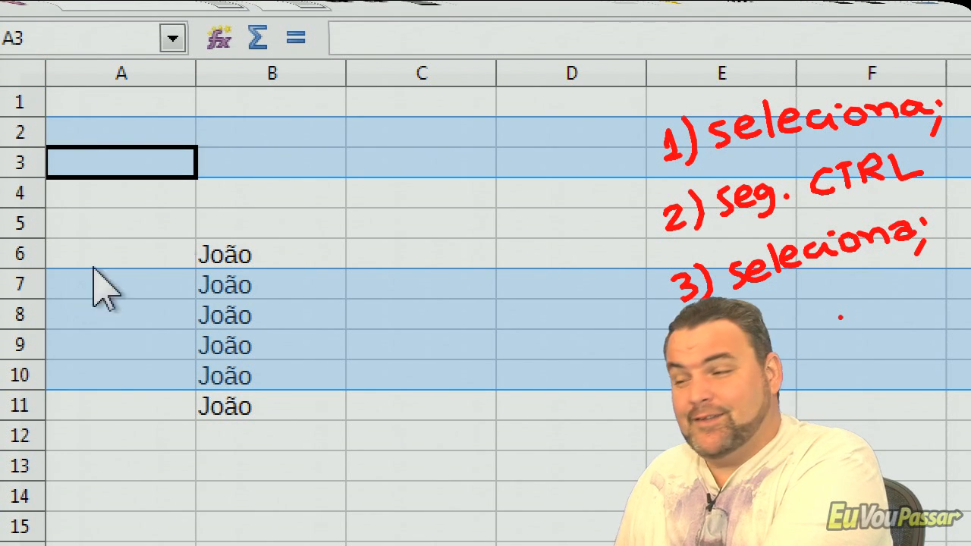
left_click(269, 69, "ctrl")
left_click(565, 77, "ctrl")
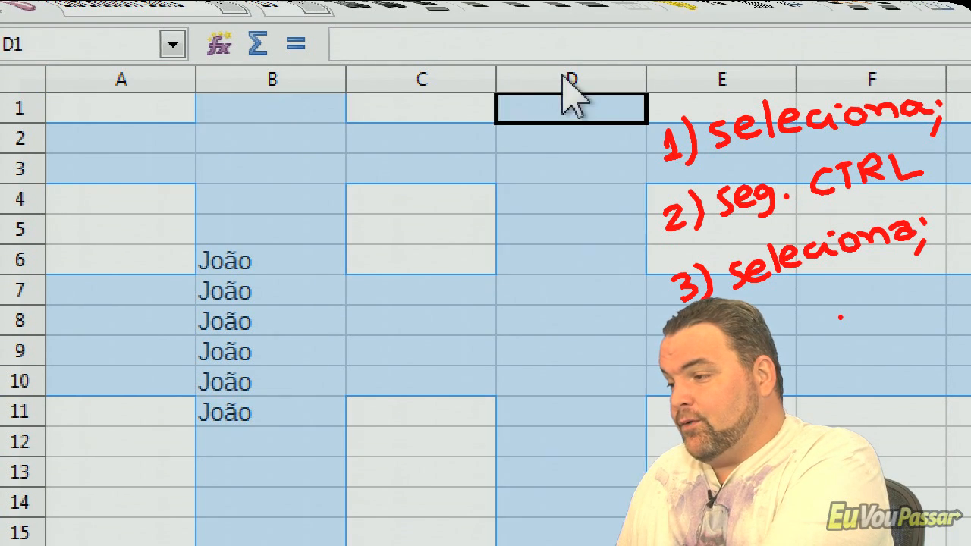
left_click(436, 262)
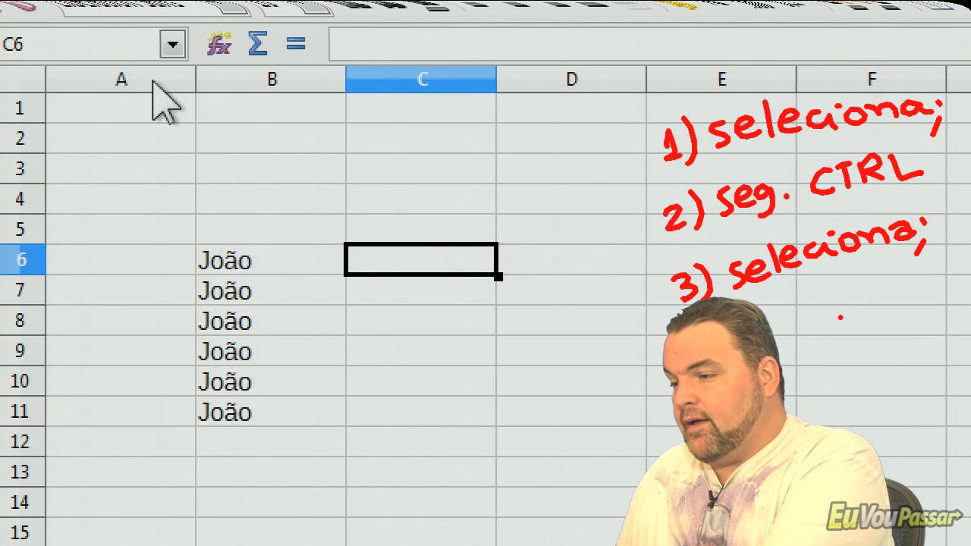
- Select columns A to B together with columns D and E, and clear the selection by selecting C4
left_click_drag(153, 83, 234, 79)
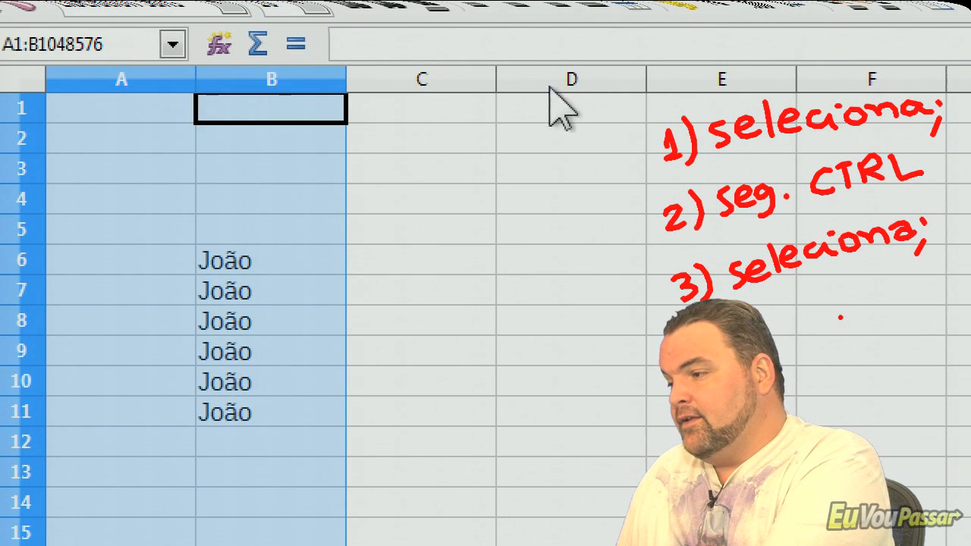
left_click(572, 78, "ctrl")
left_click(664, 77, "ctrl")
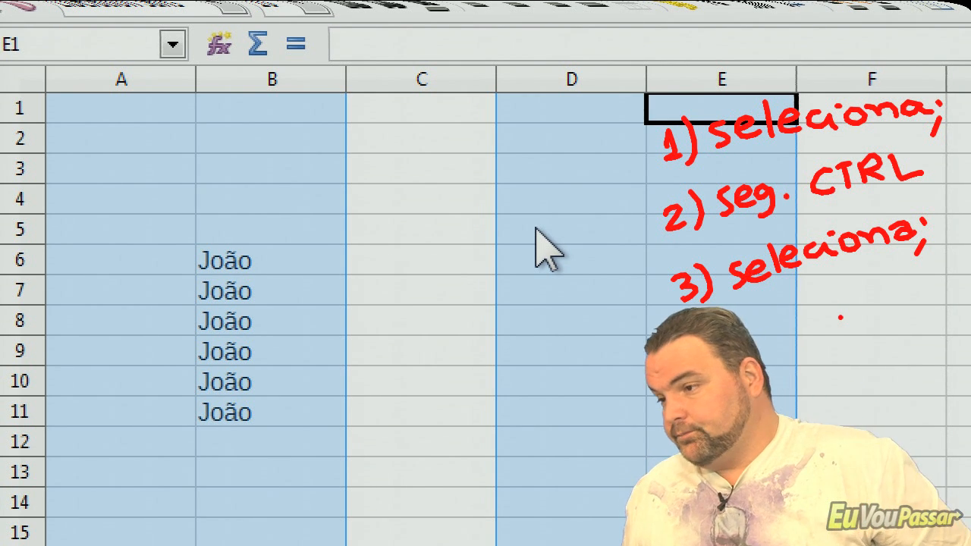
left_click(484, 211)
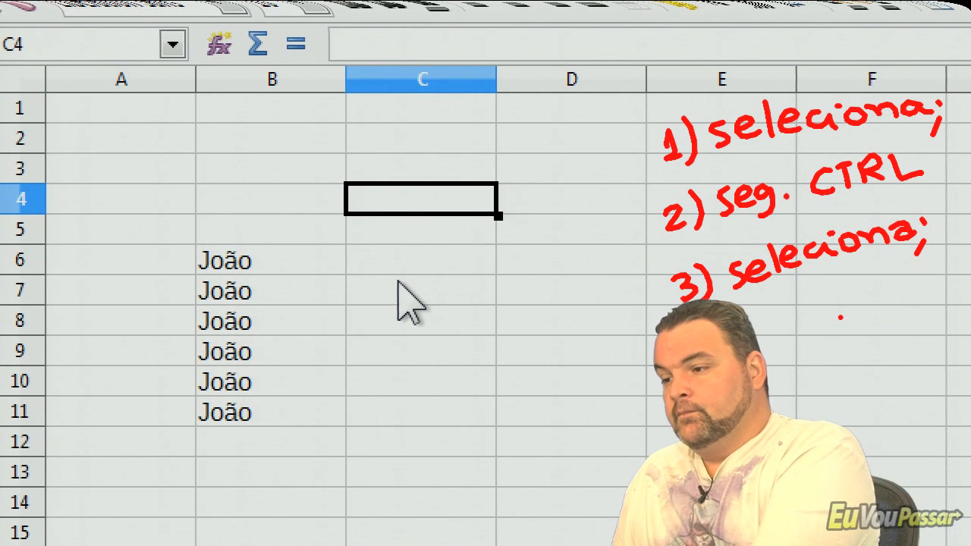
- Switch to Excel and extend the first name in C4 to the person's full name, keeping the existing text
key("alt+Tab")
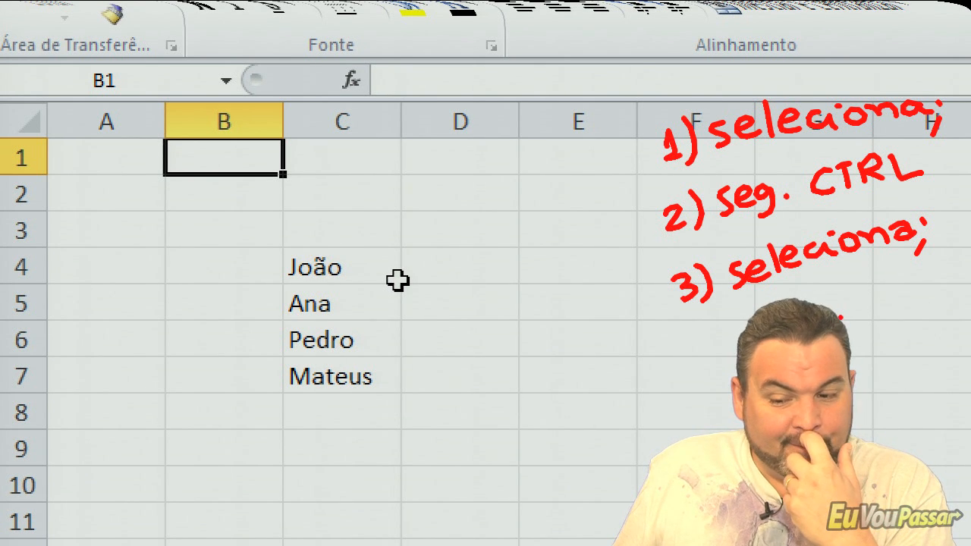
left_click(314, 264)
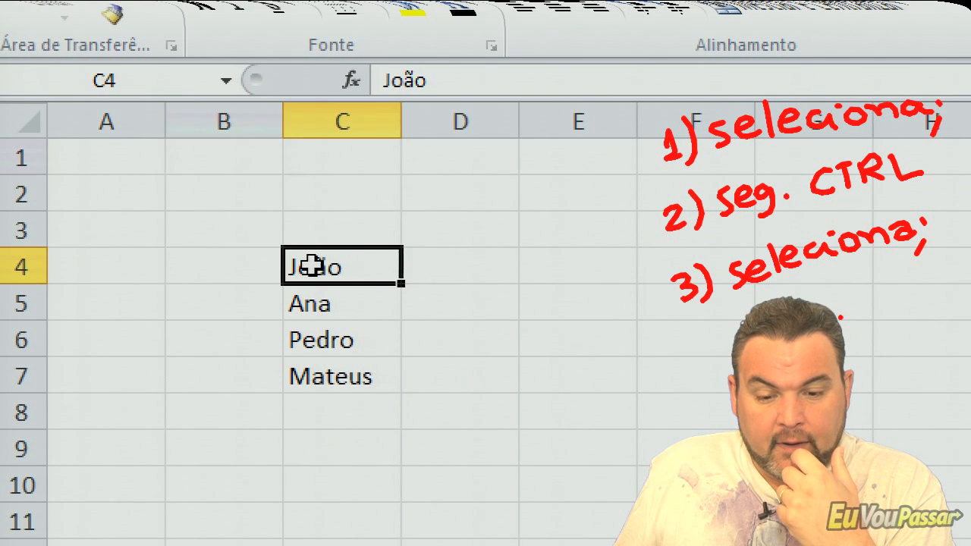
double_click(343, 264)
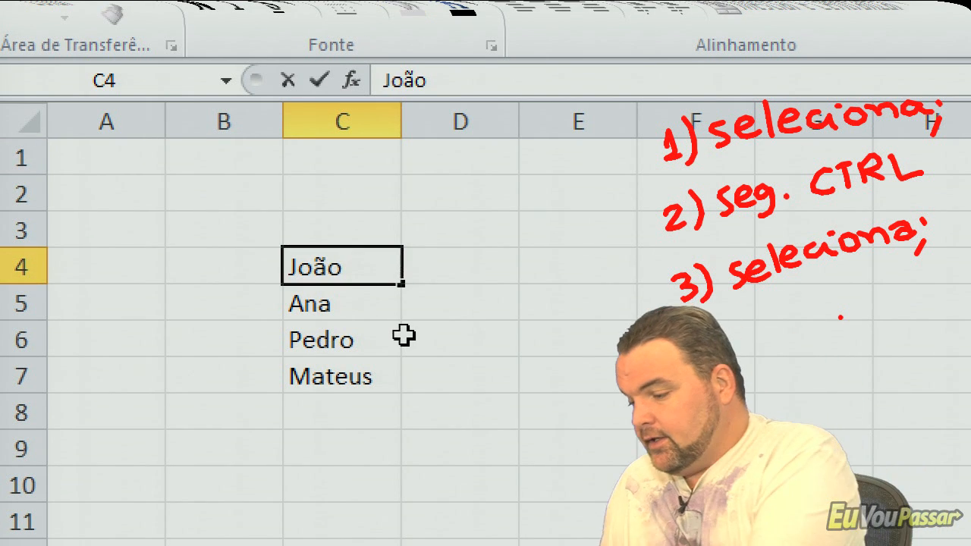
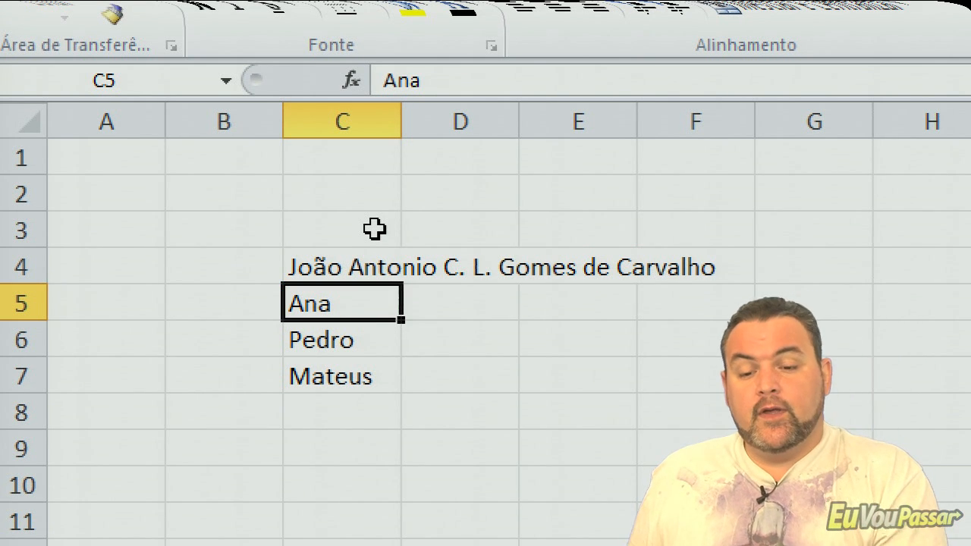
- Enter 10 in cell E4, over the area where the long name in C4 overflows
left_click(564, 259)
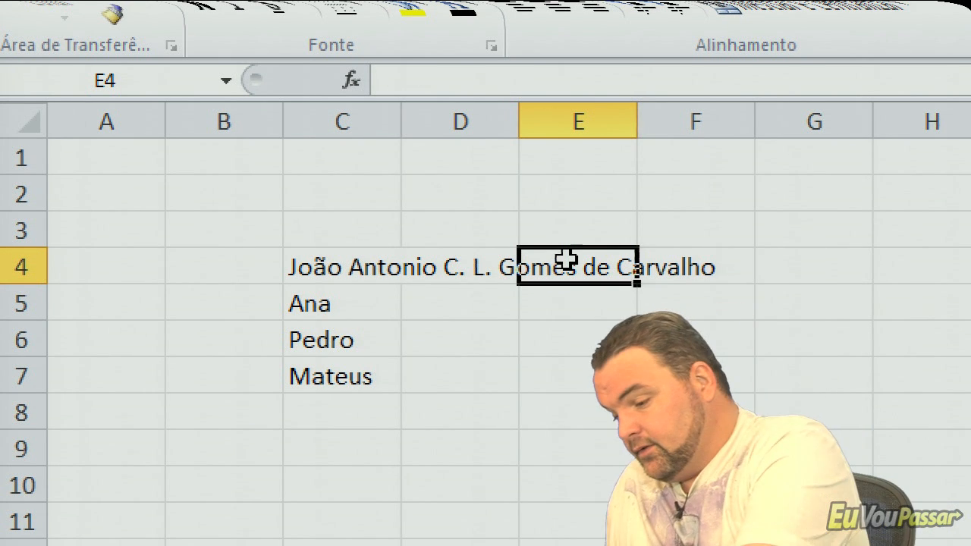
type("1o")
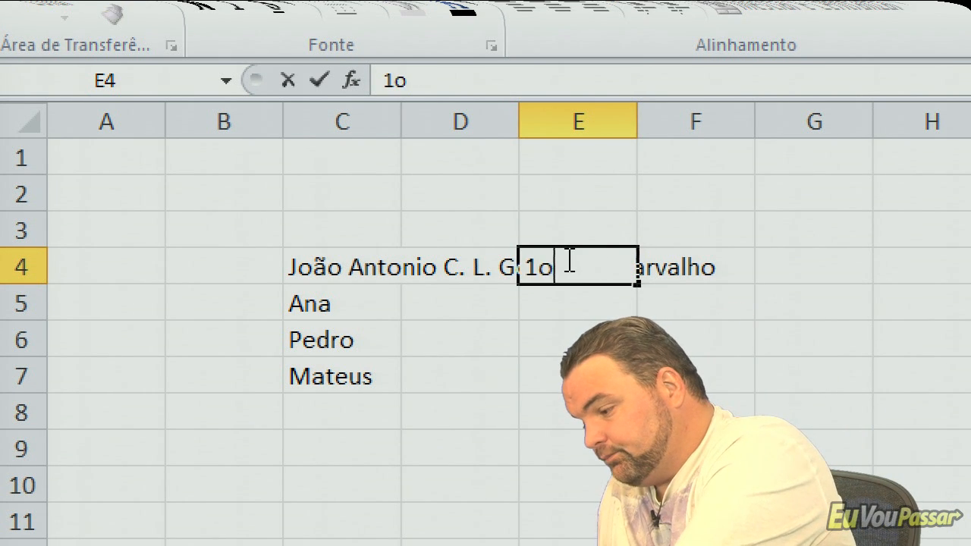
key("BackSpace")
type("0")
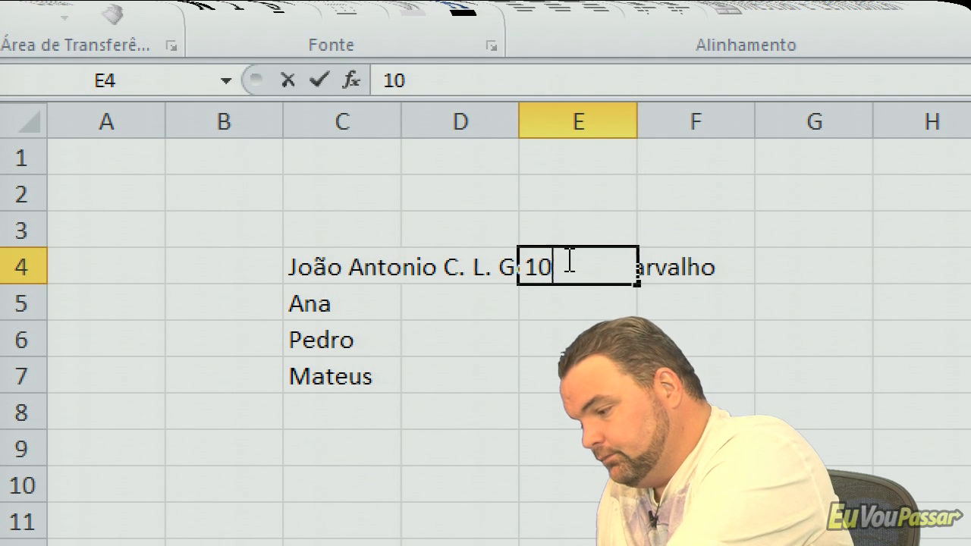
key("Return")
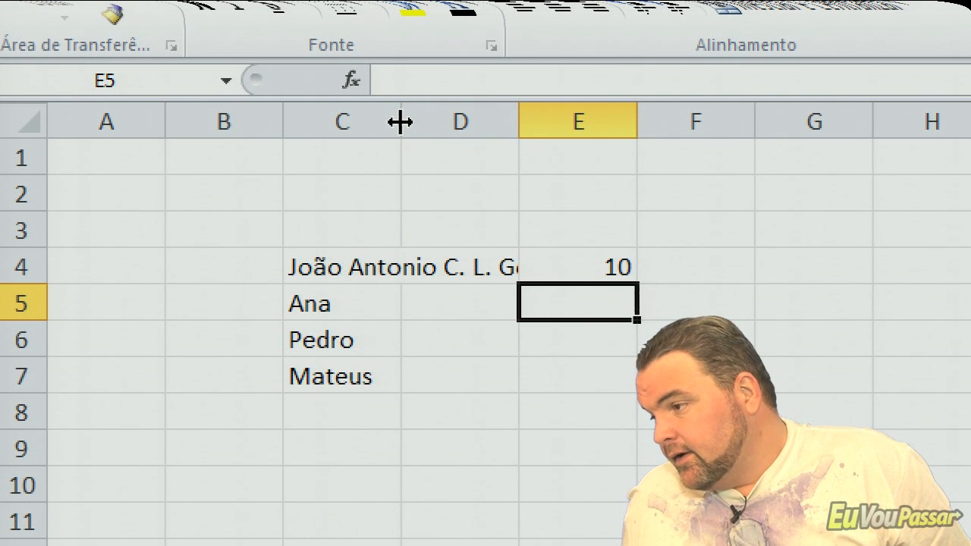
- Resize columns C and B by hand, narrowing C to about 10.86, and auto-fit column C to its longest text
left_click_drag(399, 123, 742, 103)
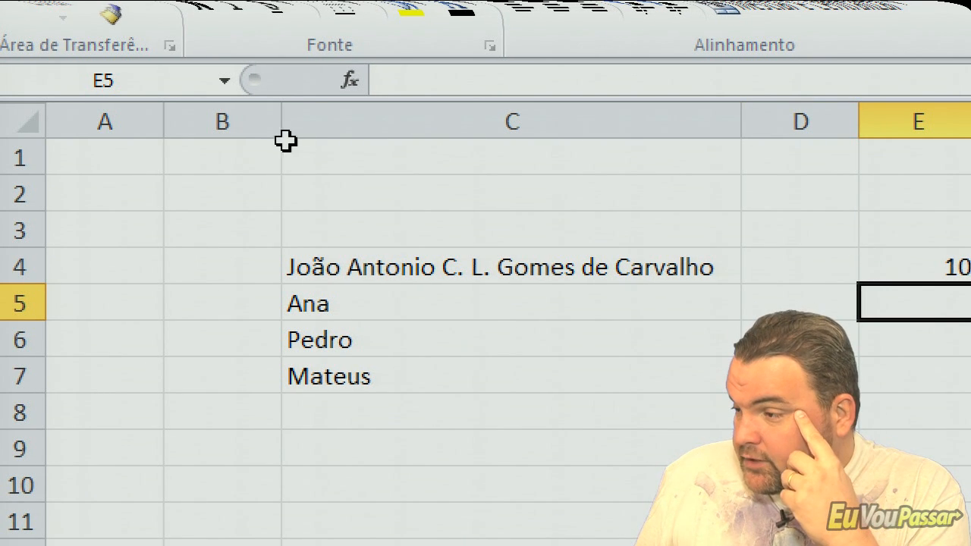
mouse_move(279, 125)
left_mouse_down()
mouse_move(383, 131)
mouse_move(289, 139)
left_mouse_up()
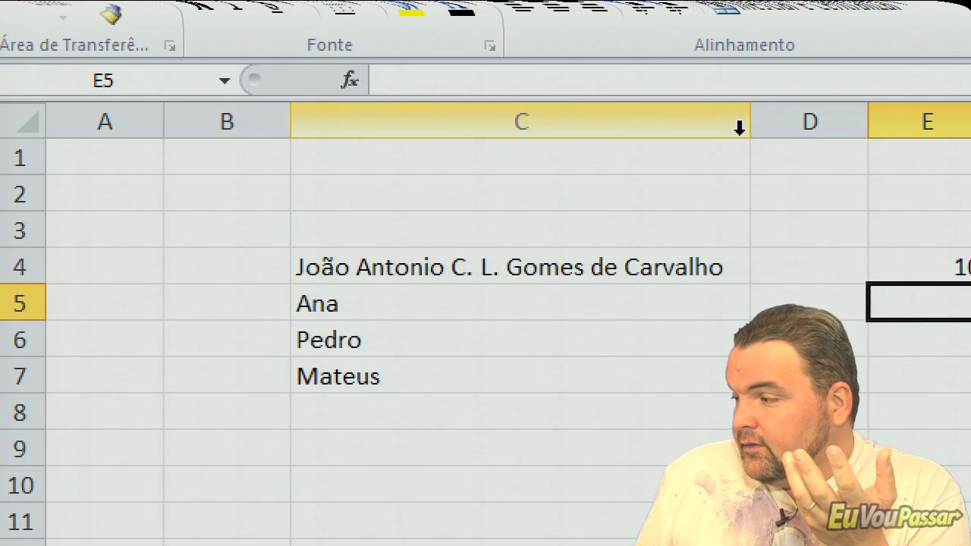
left_click_drag(745, 130, 438, 159)
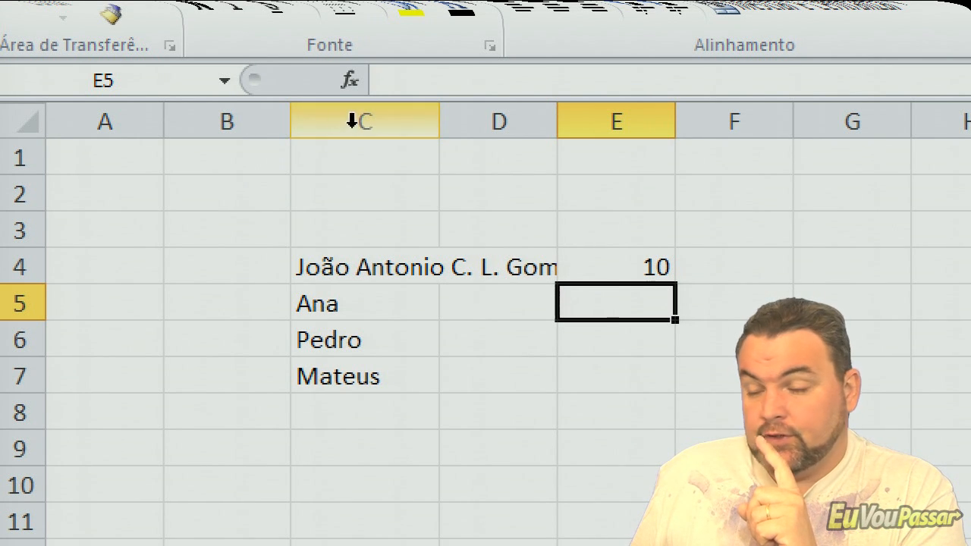
double_click(437, 119)
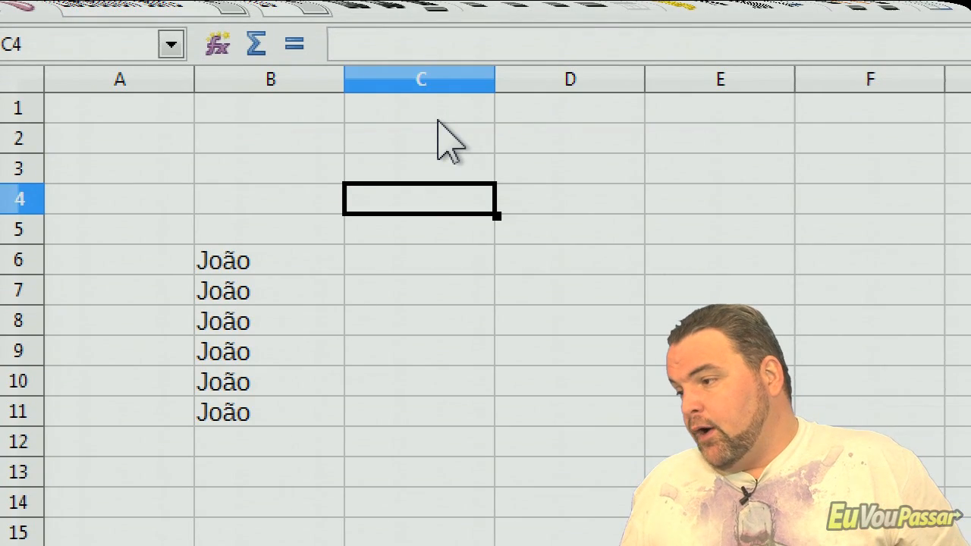
- Switch to LibreOffice Calc and auto-fit column B to its contents
mouse_move(348, 78)
left_mouse_down()
mouse_move(477, 79)
mouse_move(339, 89)
left_mouse_up()
double_click(339, 90)
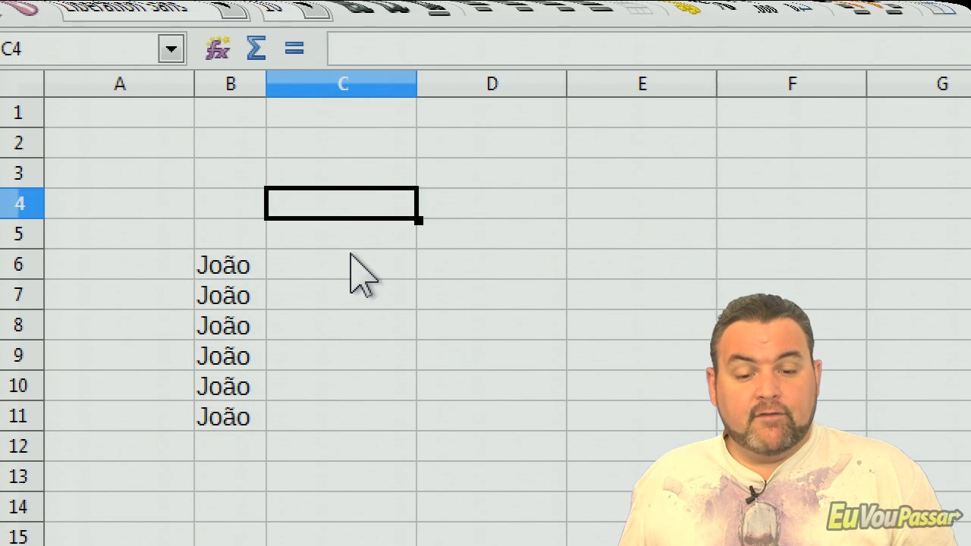
- Extend the first name in B6 to the person's full name, keeping the existing text
left_click(243, 265)
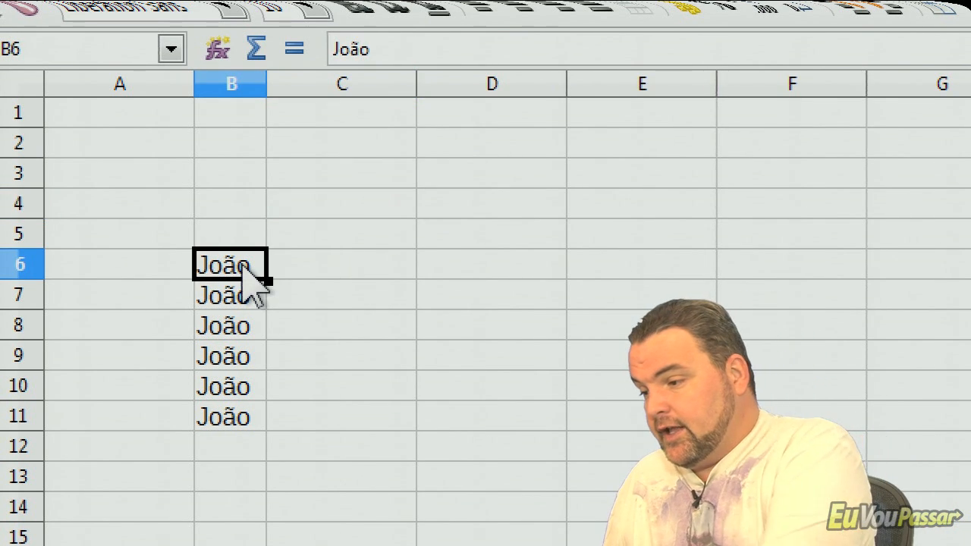
double_click(242, 266)
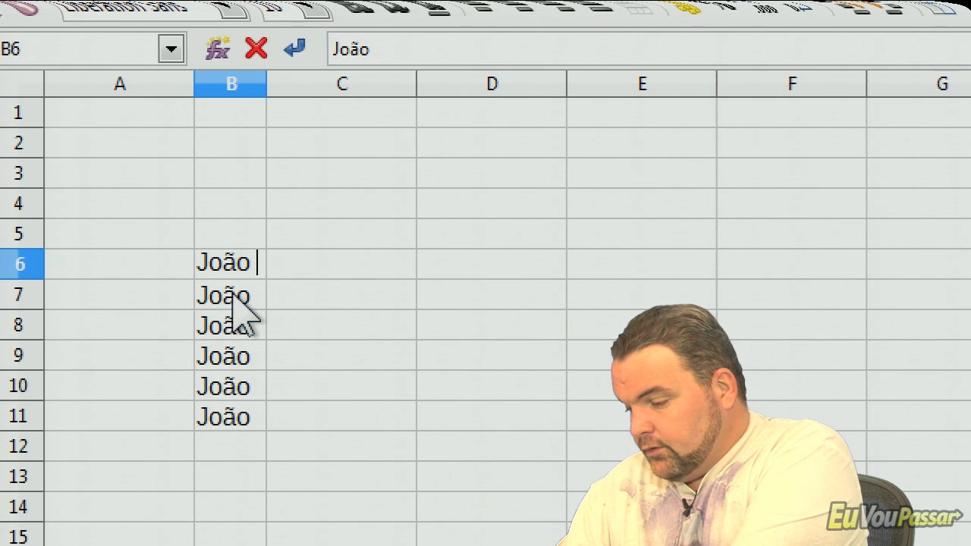
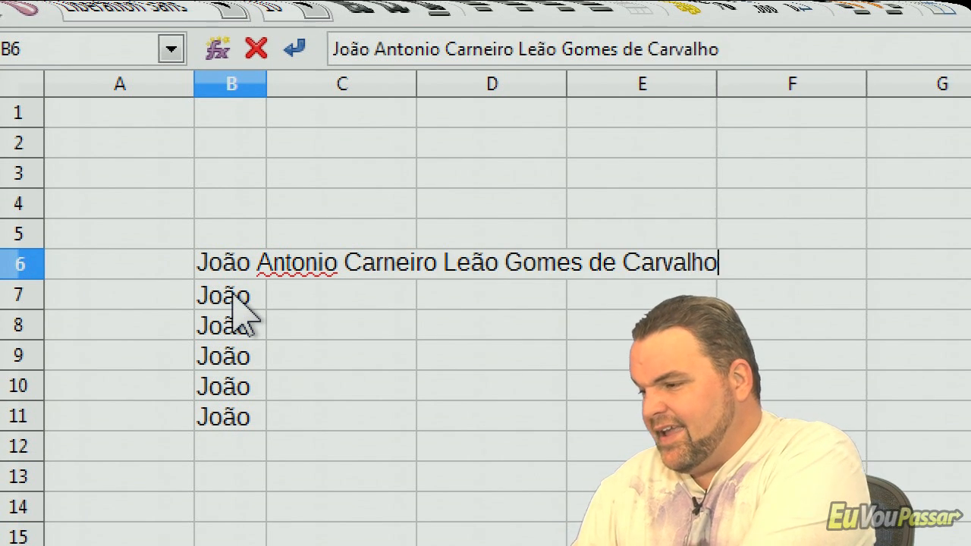
key("Return")
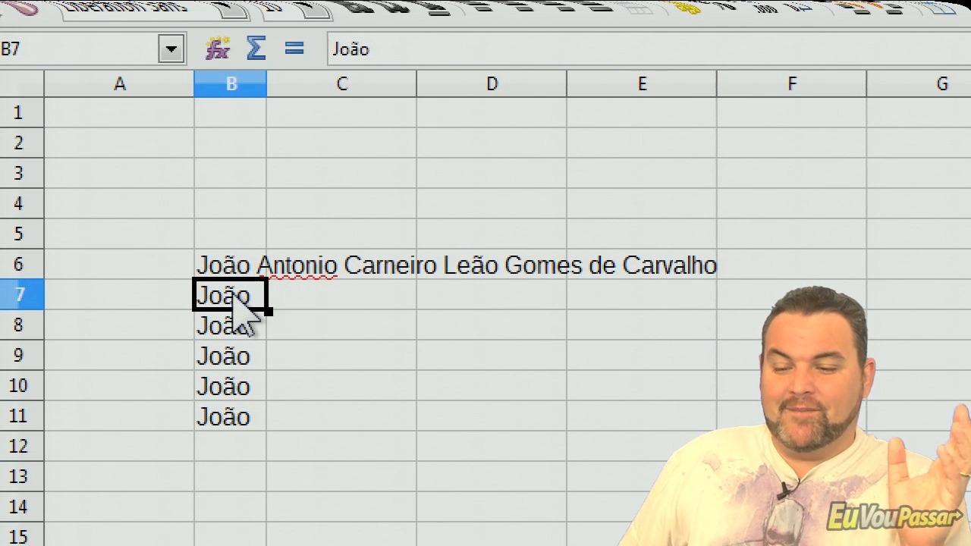
- Auto-fit column B to the full name in B6, and narrow it by hand until only the first two names fit
left_click(256, 261)
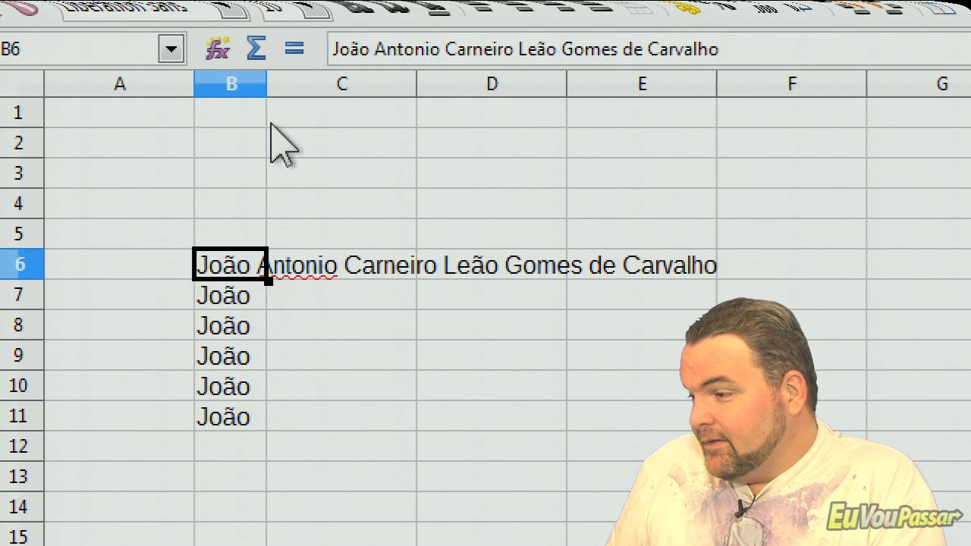
double_click(267, 83)
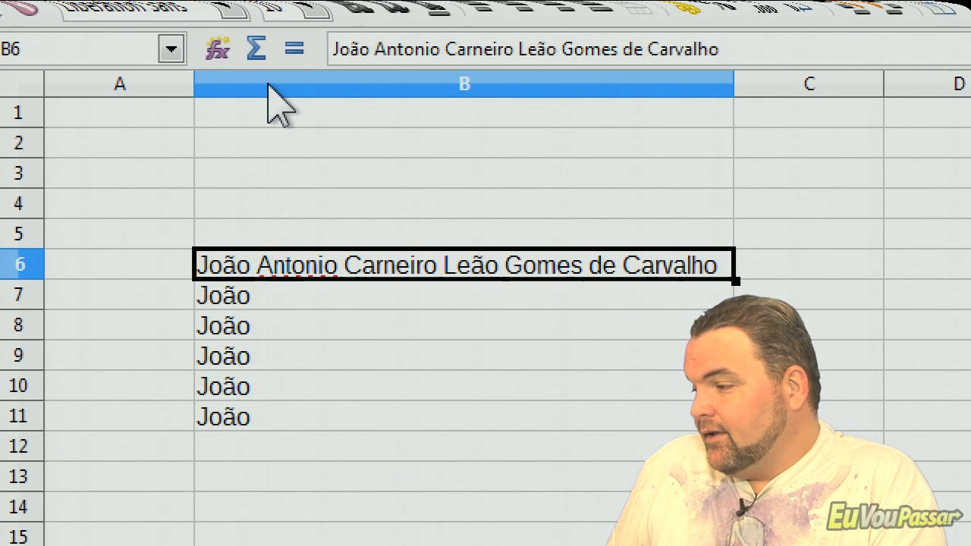
left_click(574, 367)
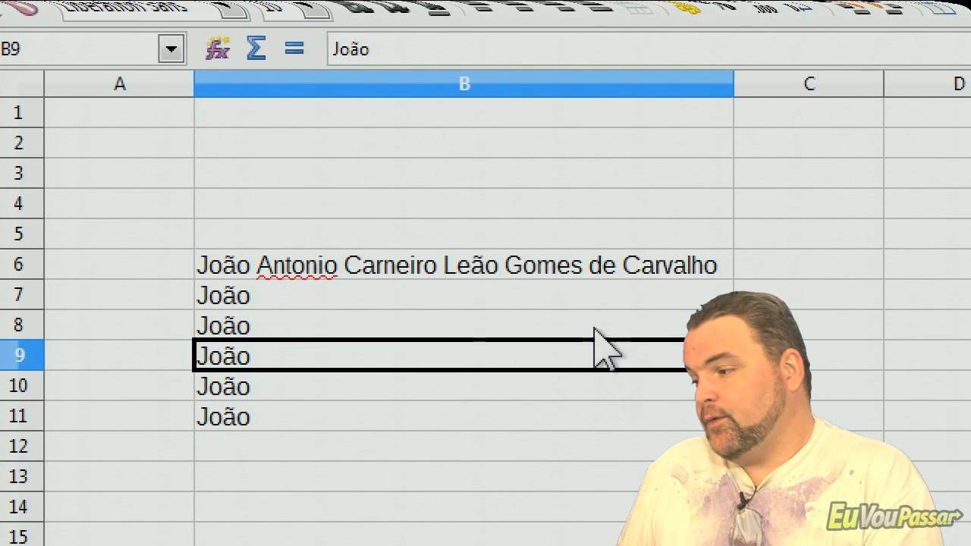
left_click(569, 270)
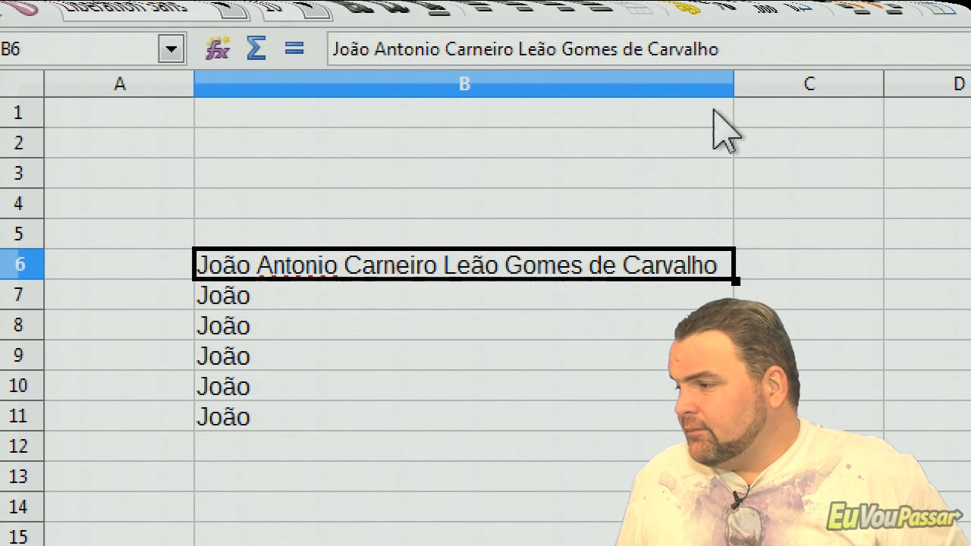
left_click_drag(733, 85, 340, 106)
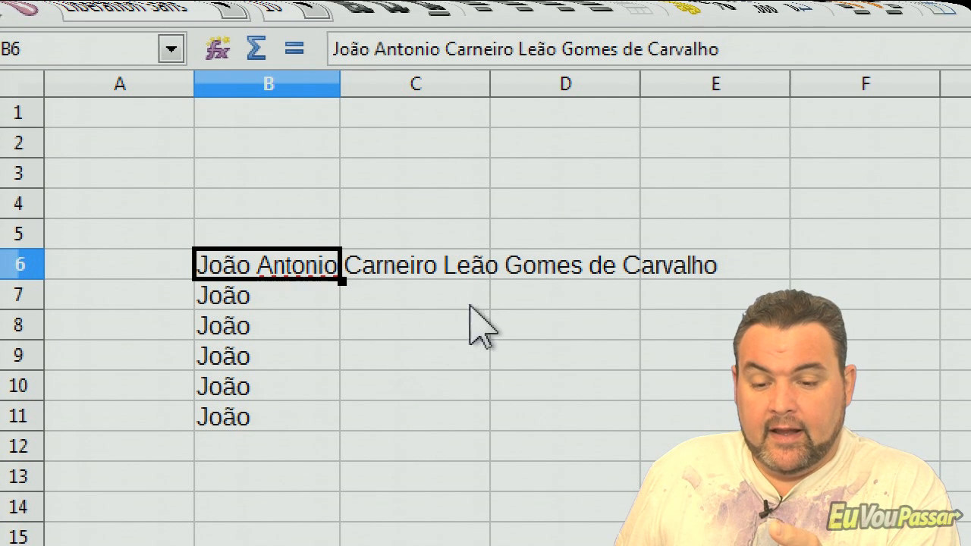
- Enter 90 in cell D6, where the long name from B6 overflows
left_click(565, 273)
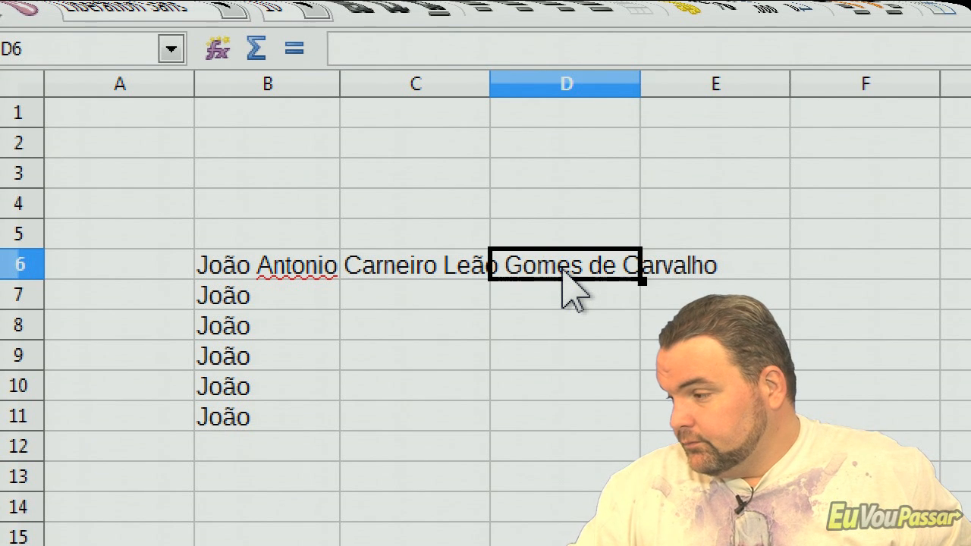
type("90")
key("Return")
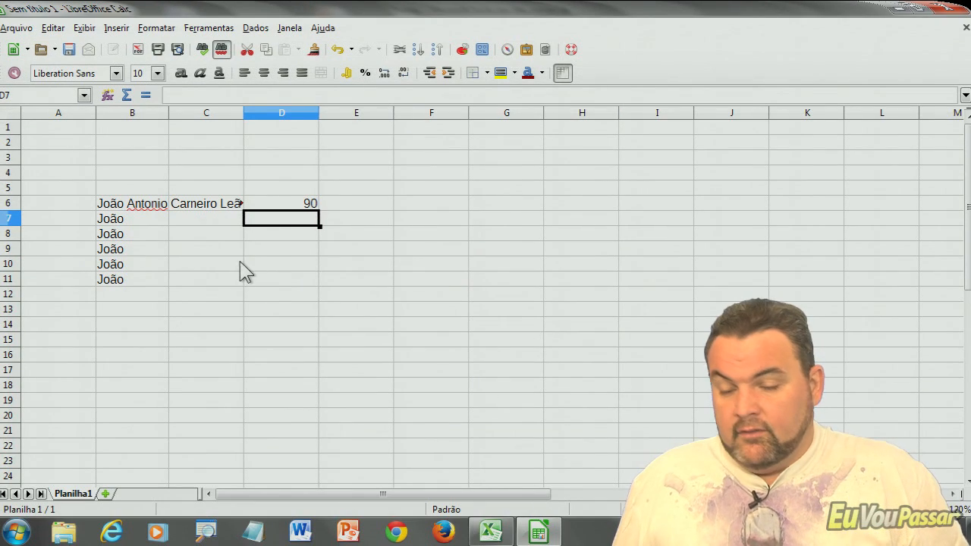
- Switch to Excel, enlarge row 4 by hand to about two and a half lines, and shrink it back to one line
left_click(234, 250)
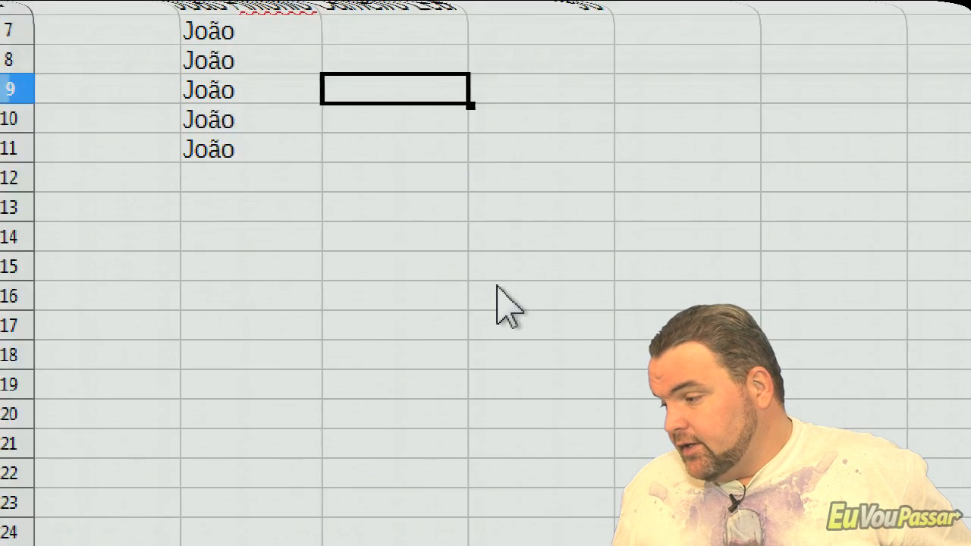
left_click(830, 516)
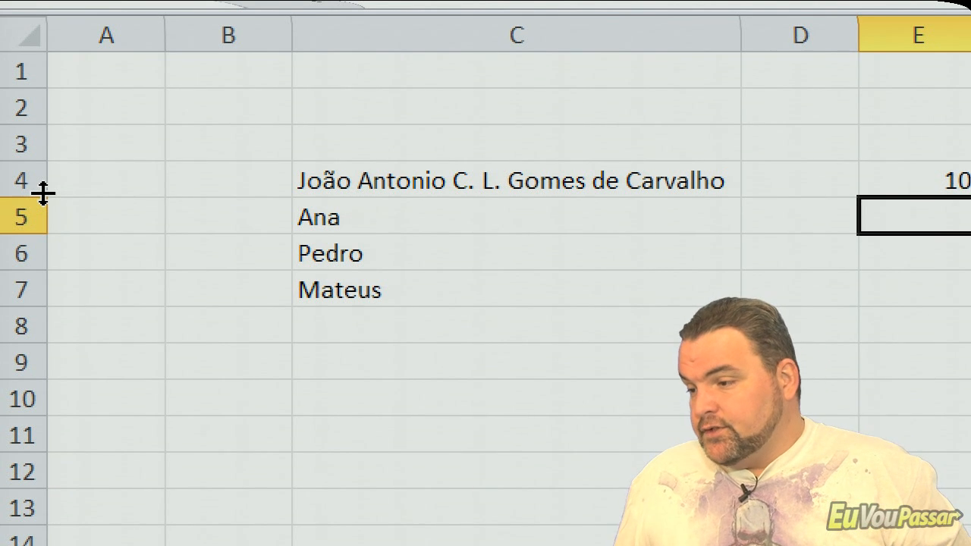
left_click_drag(42, 193, 54, 247)
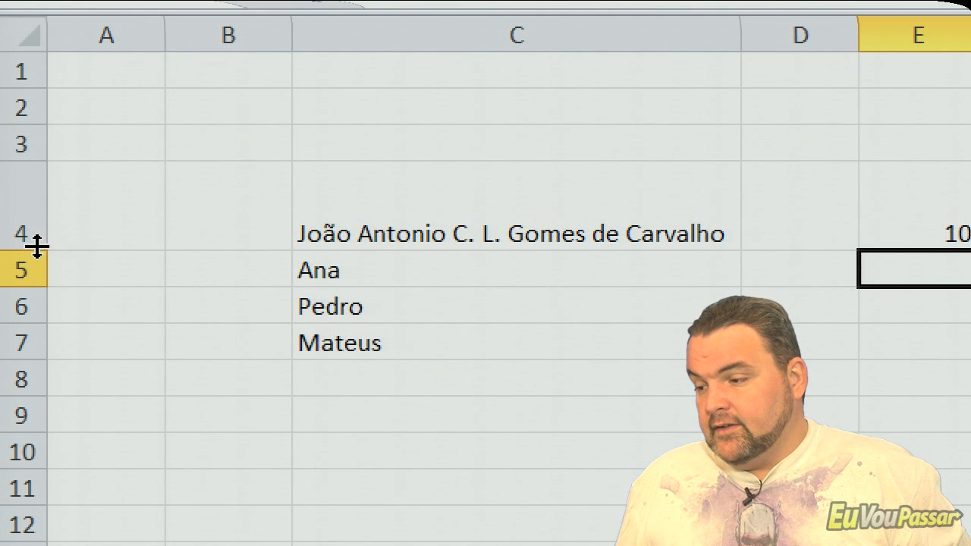
left_click_drag(39, 247, 38, 190)
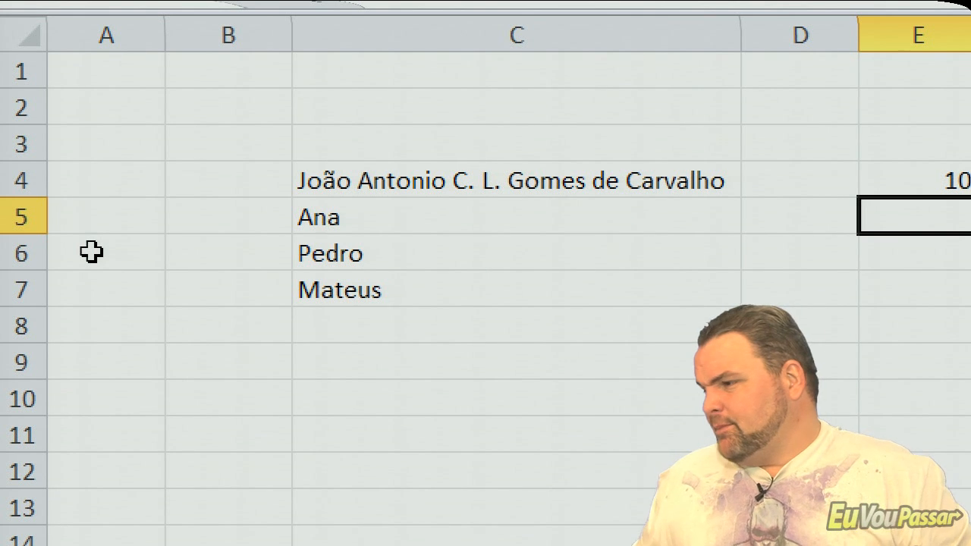
- Turn on automatic text wrapping for C4 and narrow column C to little more than half its width
left_click(496, 191)
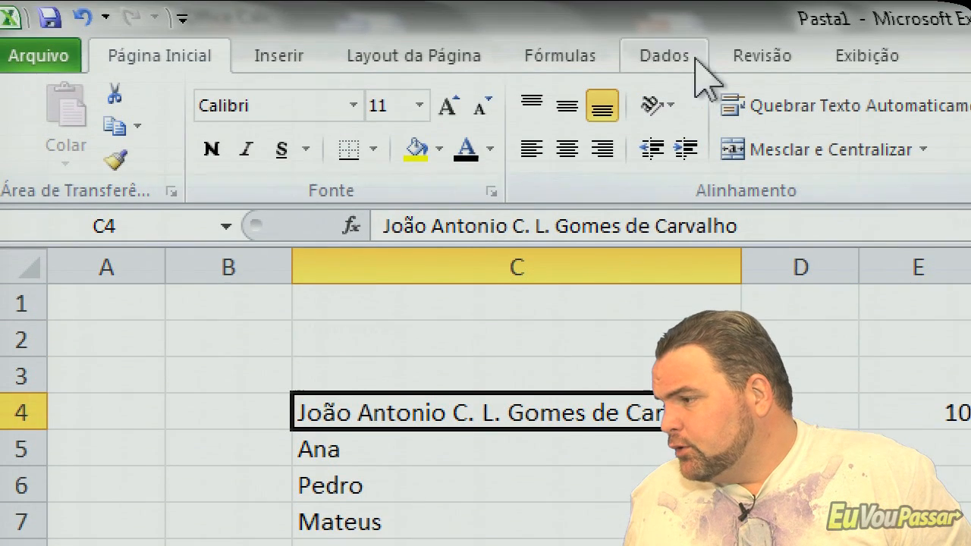
left_click(762, 107)
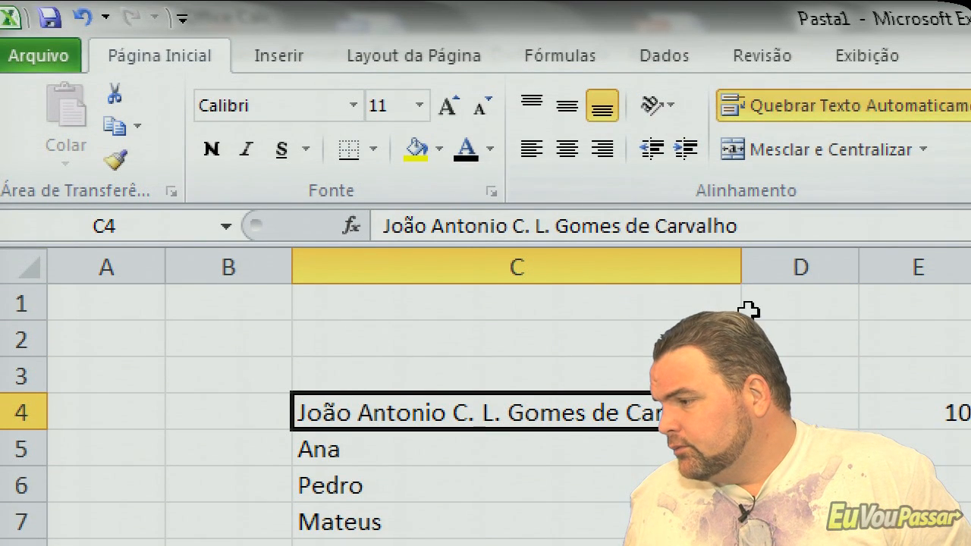
left_click_drag(733, 277, 543, 274)
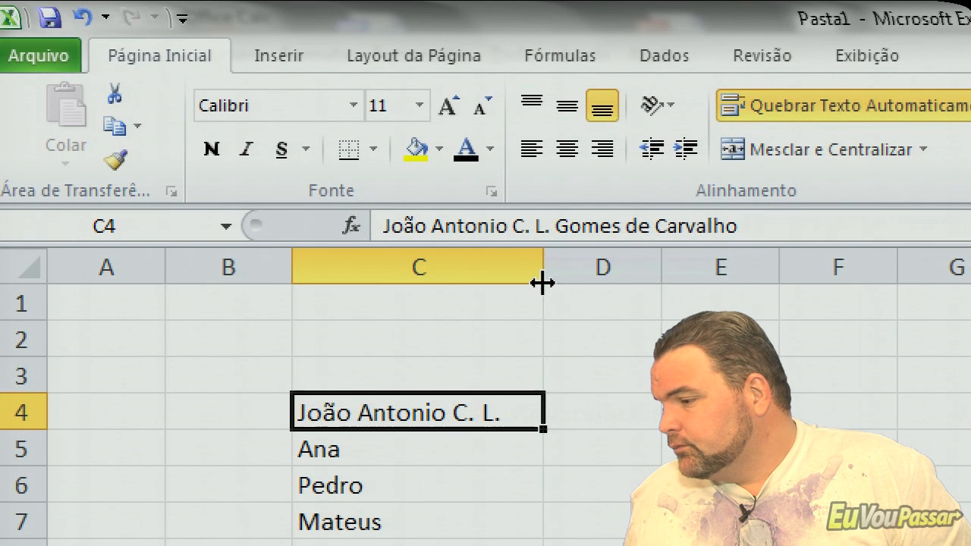
- Auto-fit row 4's height to the wrapped name in C4, and enlarge the row by hand to nearly twice that height
scroll(585, 447, "down", 6)
scroll(585, 447, "up", 6)
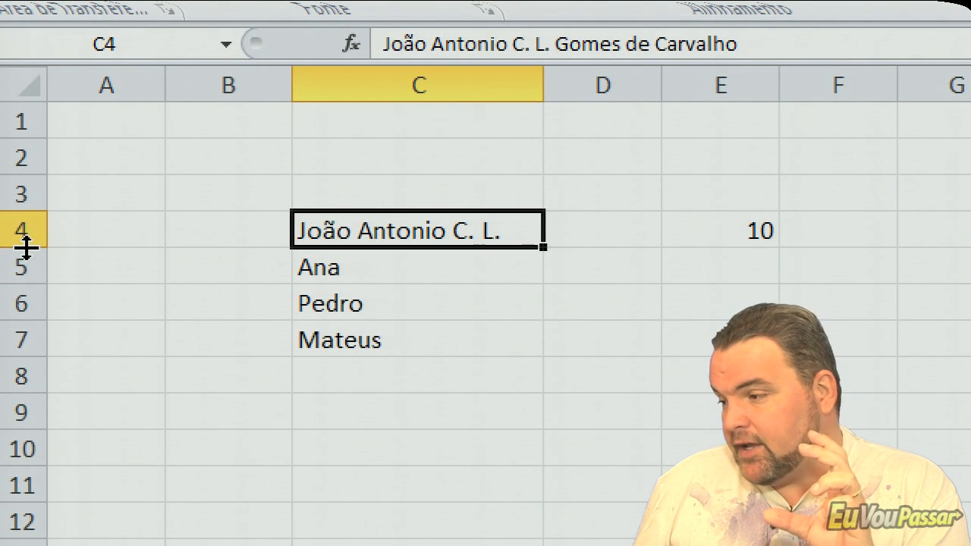
double_click(25, 246)
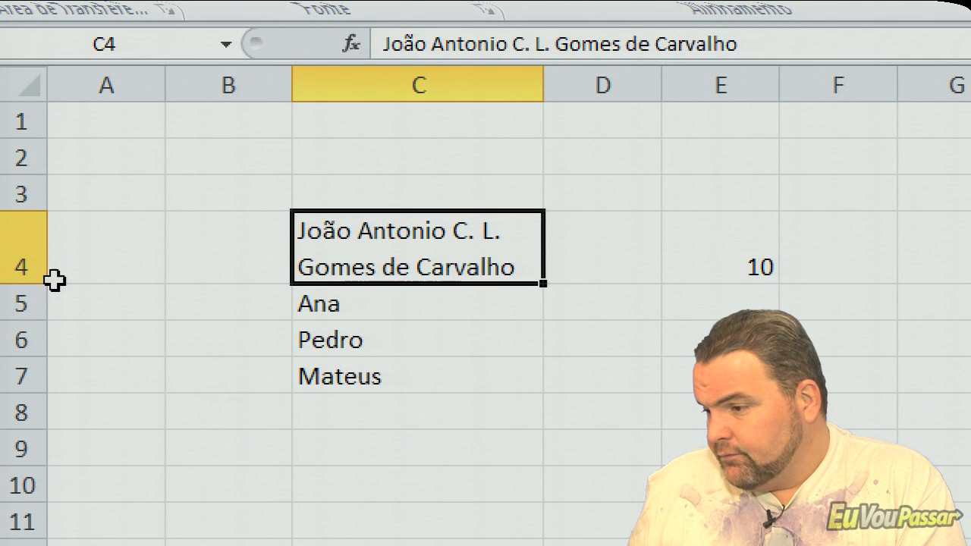
mouse_move(19, 284)
left_mouse_down()
mouse_move(27, 307)
mouse_move(25, 268)
mouse_move(26, 281)
left_mouse_up()
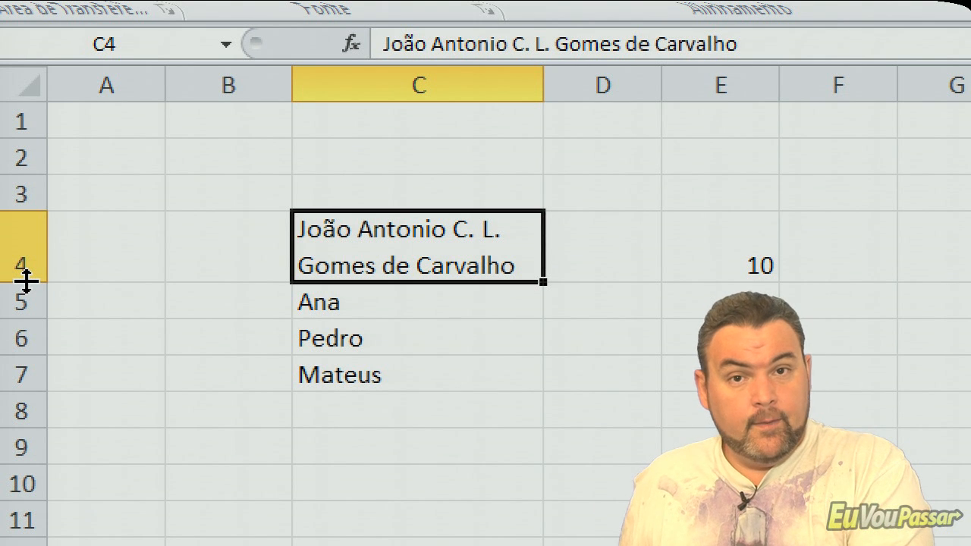
left_click_drag(25, 280, 28, 345)
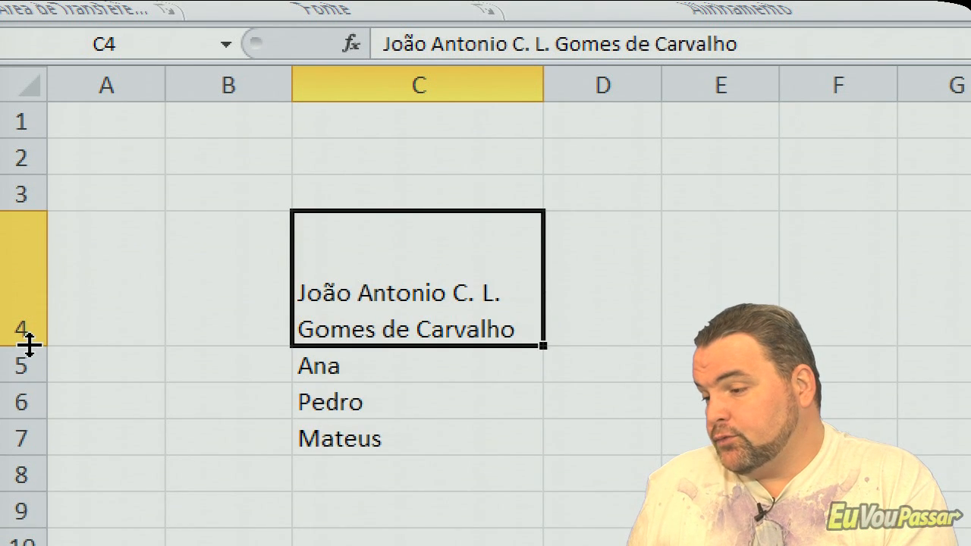
- Auto-fit row 4's height to the wrapped text in C4 again, and switch to LibreOffice Calc
double_click(28, 345)
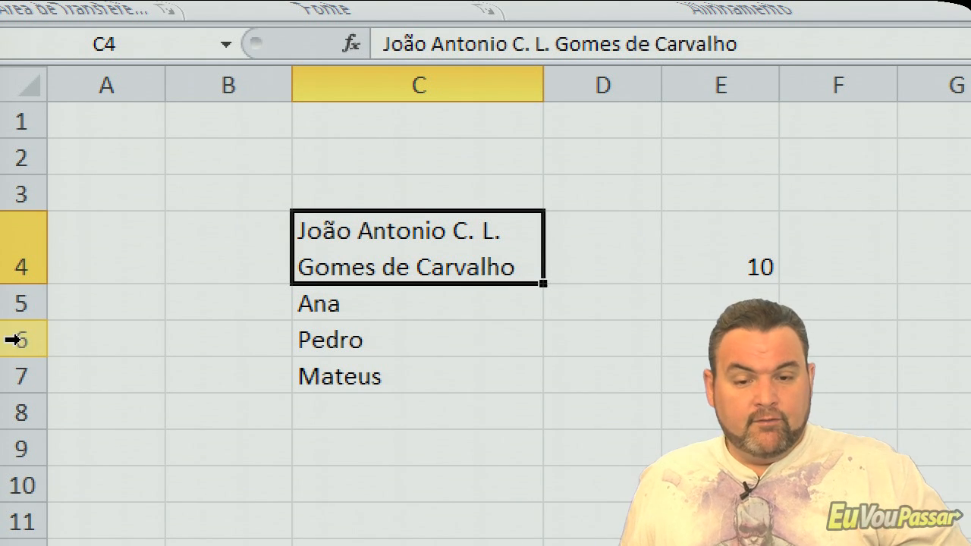
key("alt+Tab")
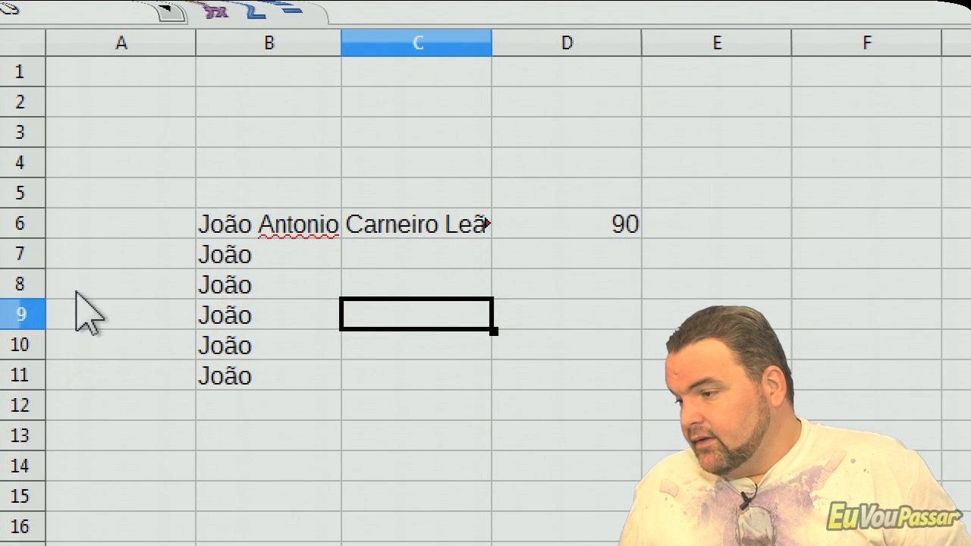
- Turn on automatic text wrapping for the long name in B6 through the cell alignment formatting
left_click(275, 236)
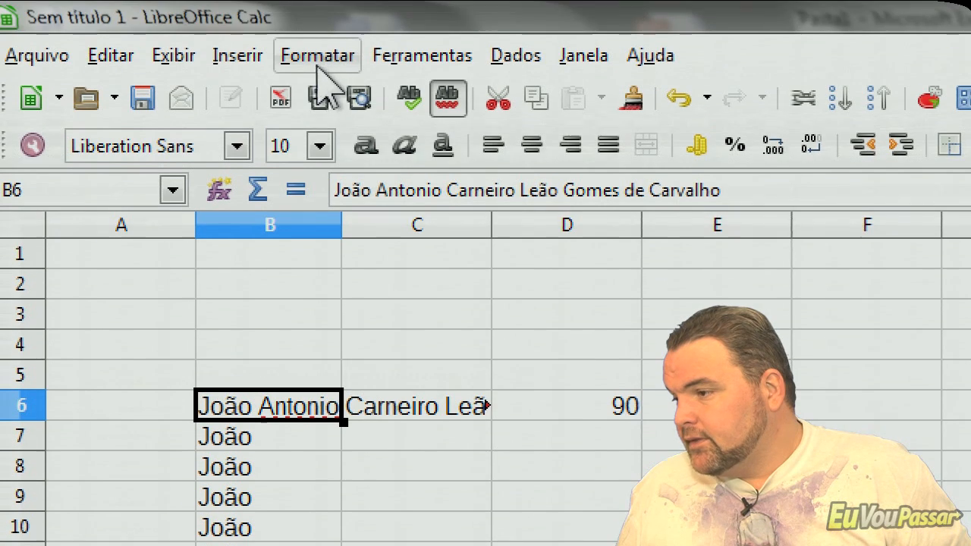
left_click(317, 66)
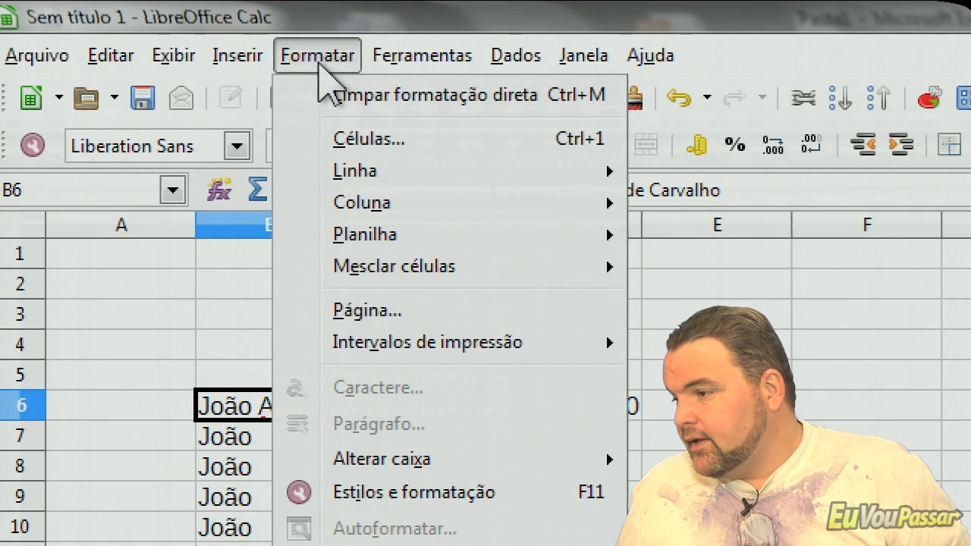
left_click(333, 96)
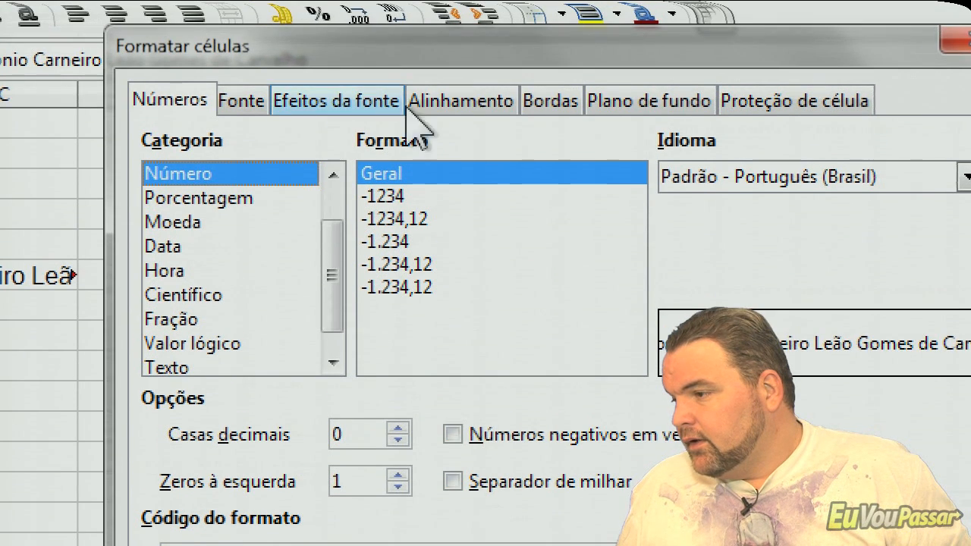
left_click(455, 105)
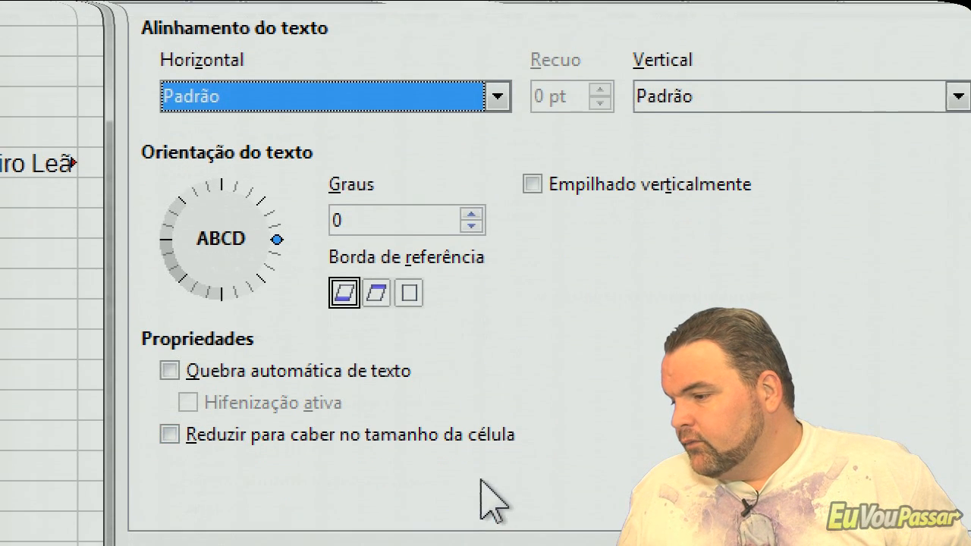
left_click(242, 415)
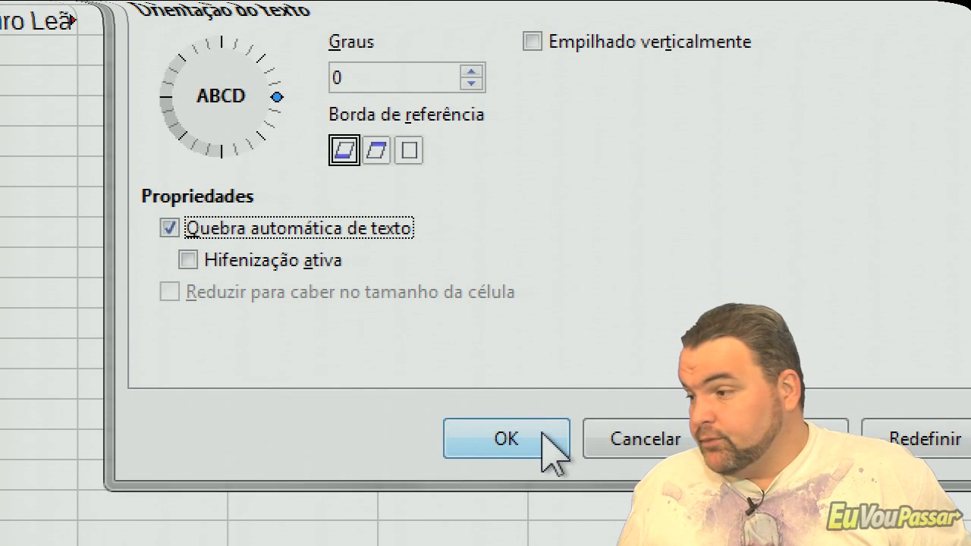
left_click(543, 436)
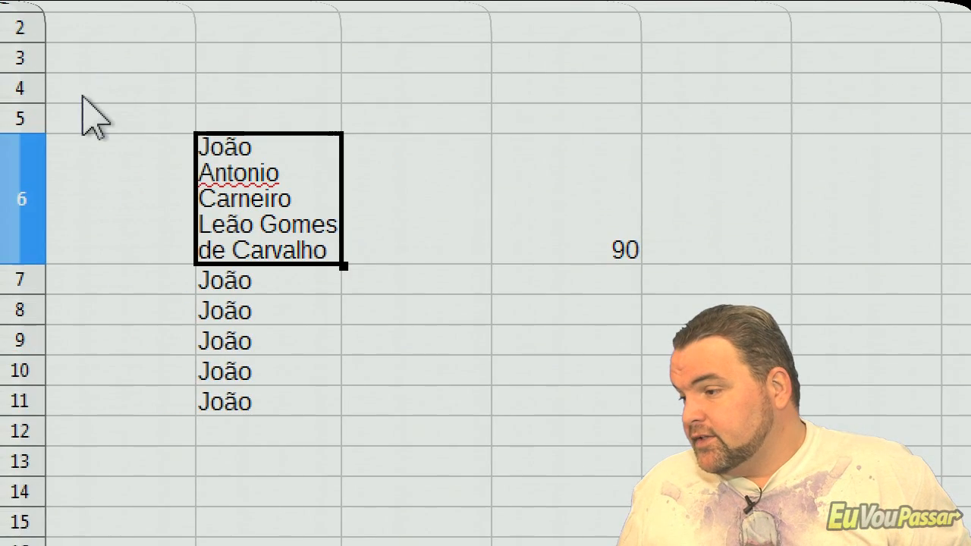
- Widen column B by hand to about twice its width and auto-fit row 6's height to the wrapped name
left_click(337, 70)
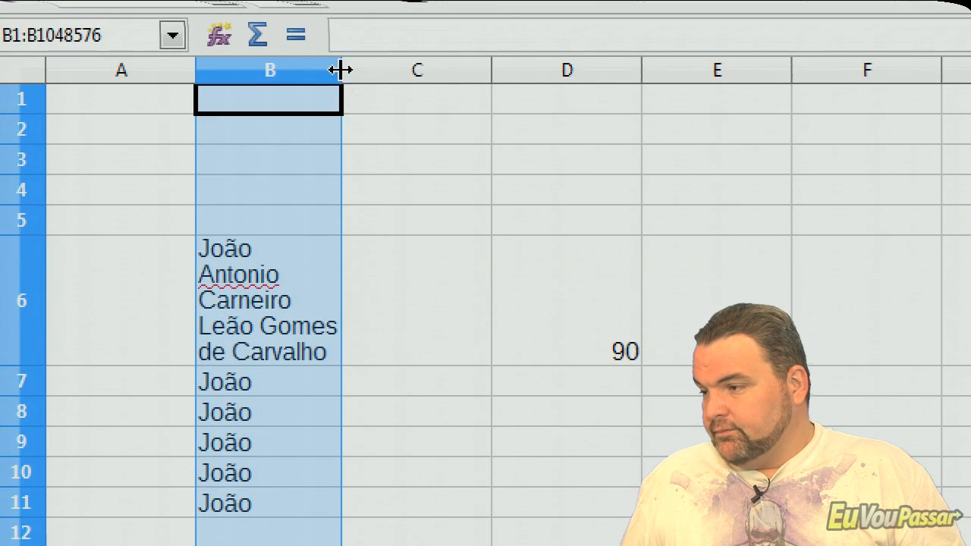
left_click(346, 70)
left_click_drag(343, 69, 498, 69)
left_click(34, 91)
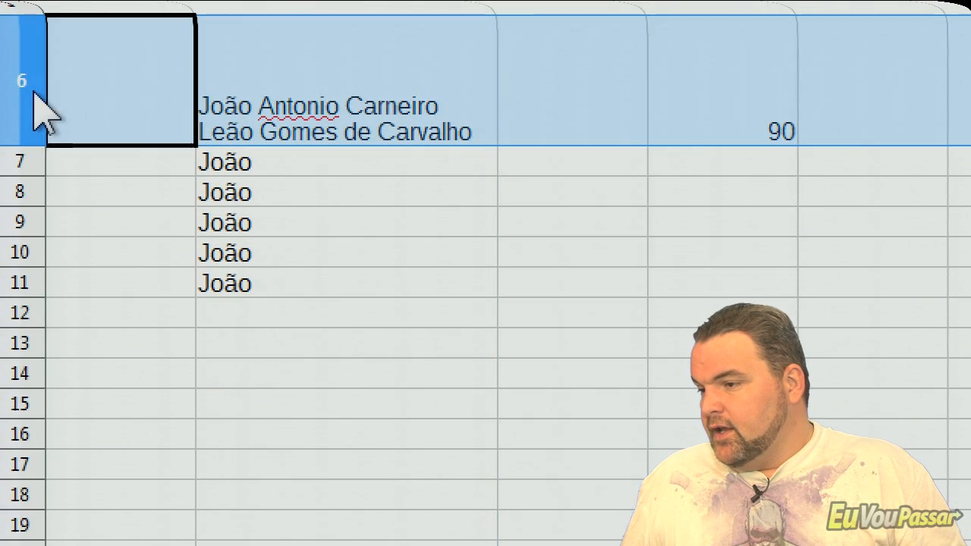
double_click(19, 146)
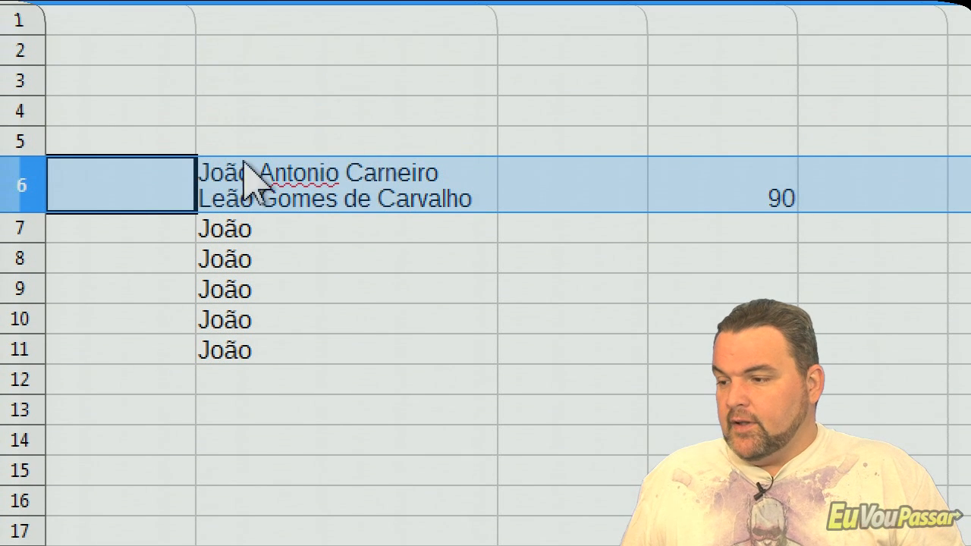
mouse_move(25, 207)
left_mouse_down()
mouse_move(22, 259)
mouse_move(15, 210)
mouse_move(13, 218)
left_mouse_up()
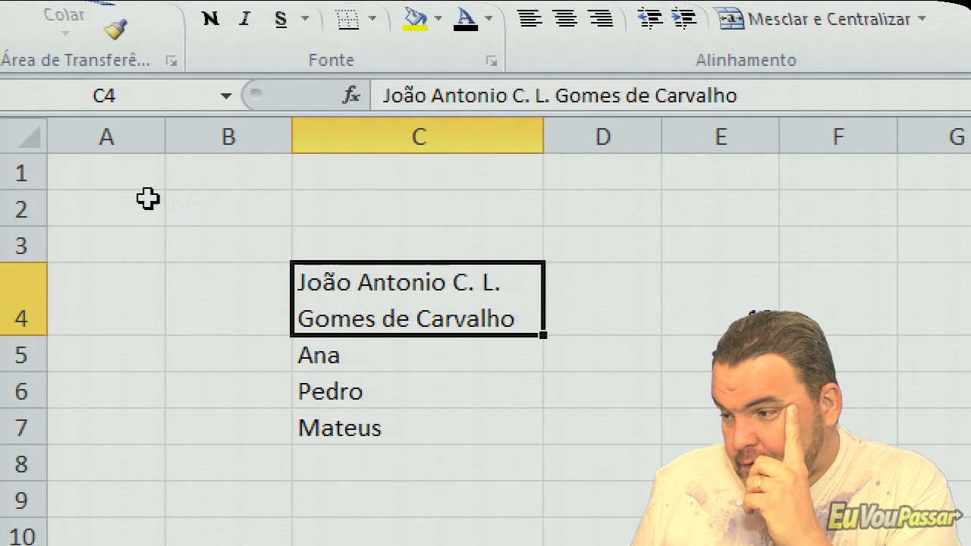
- In Excel, select the entire worksheet, and then select only the data region B4:C7 starting from B4
left_click(16, 135)
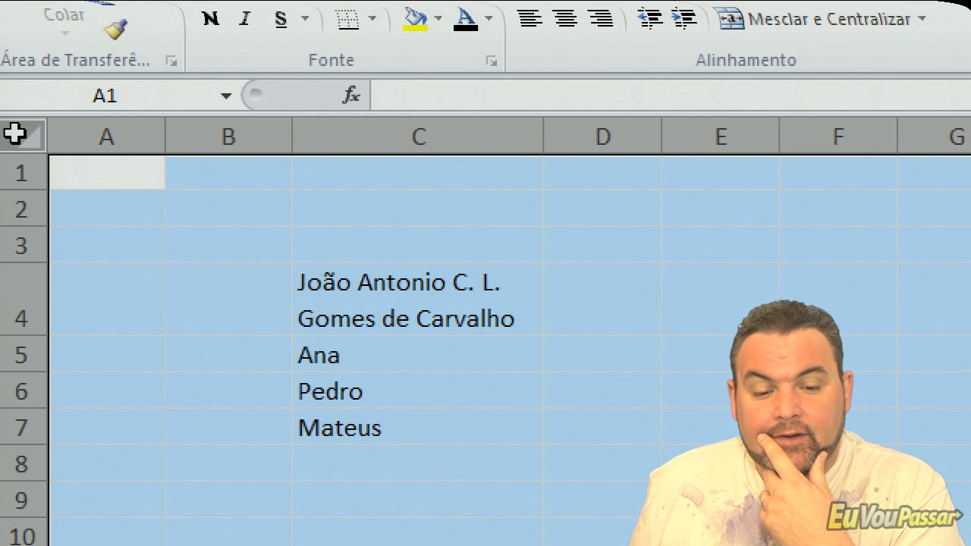
left_click(179, 266)
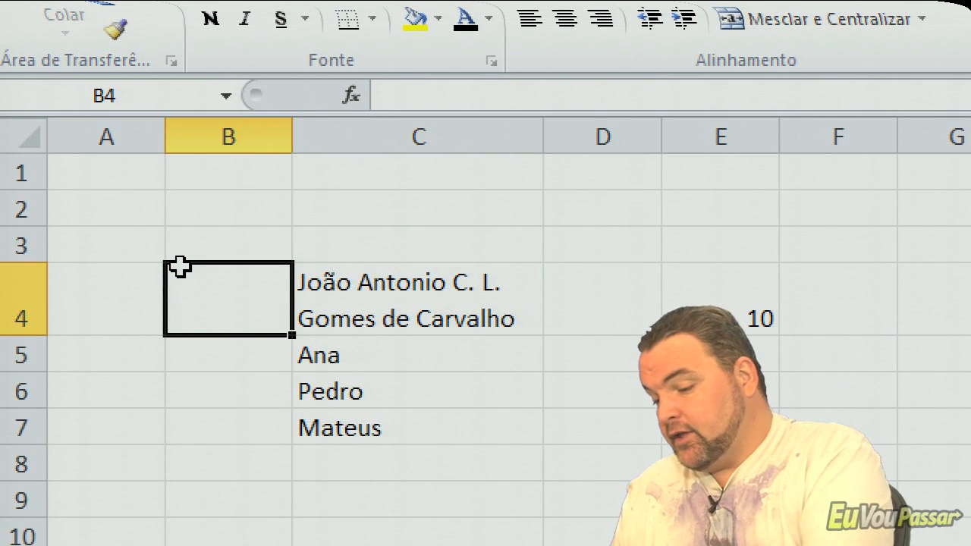
key("ctrl+t")
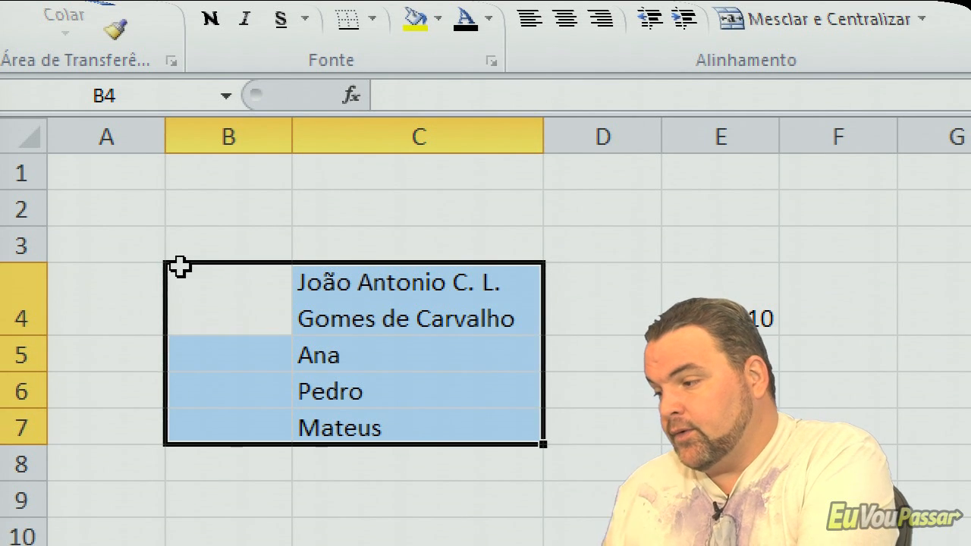
left_click(409, 220)
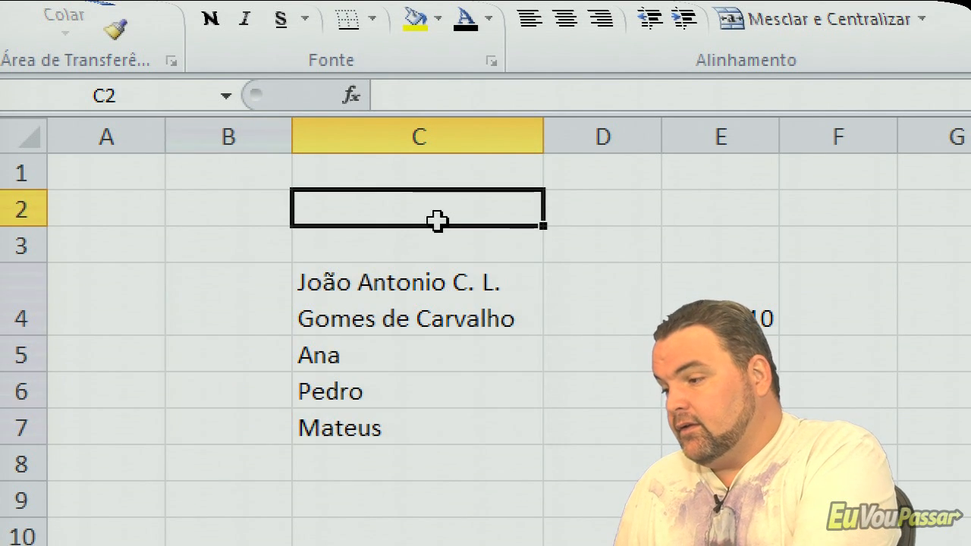
key("ctrl+o")
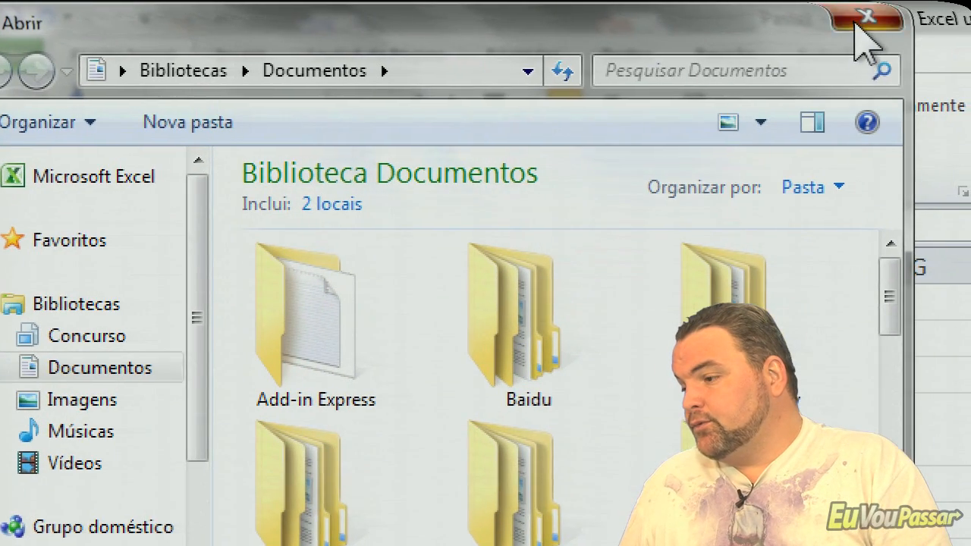
left_click(865, 16)
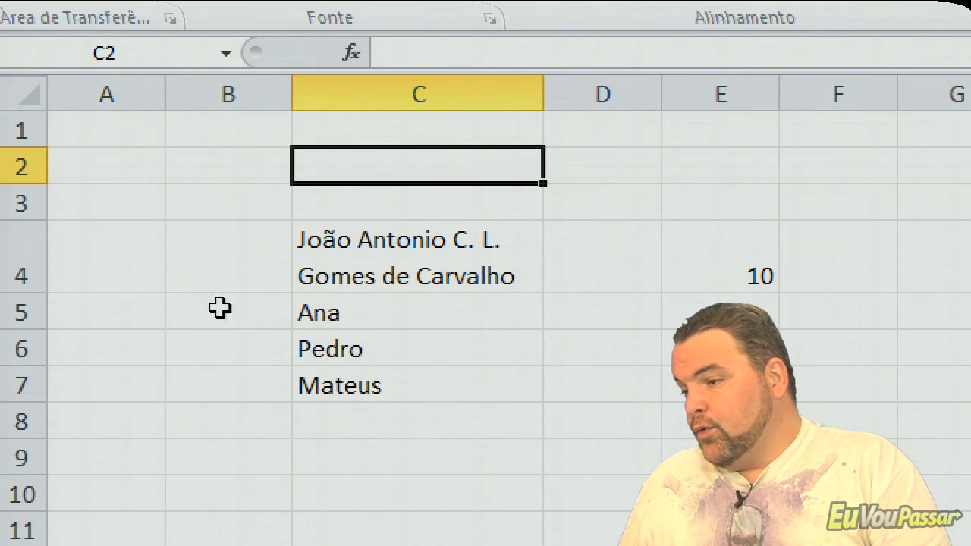
- Select the entire worksheet with A1 as the active cell, and then the data region B4:C7 starting from B4
left_click(48, 288)
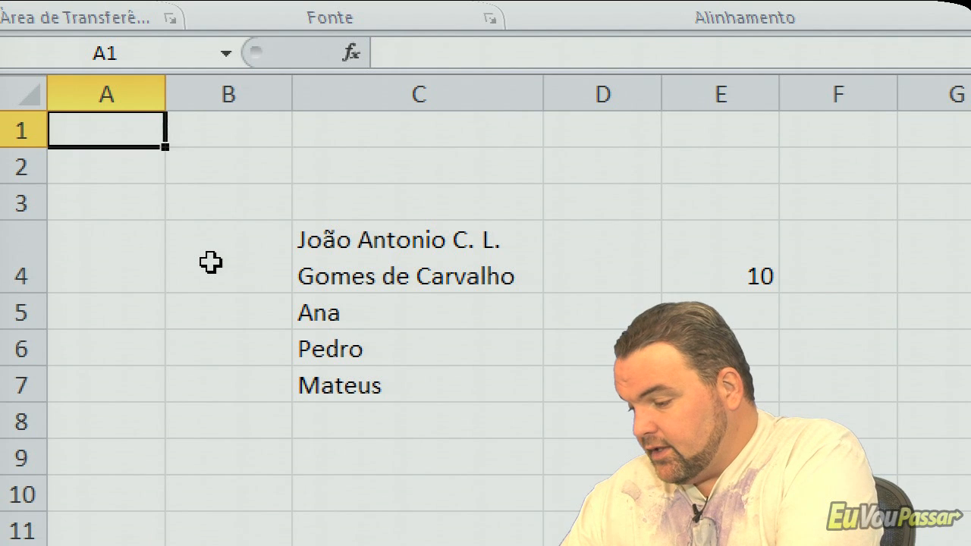
key("ctrl+t")
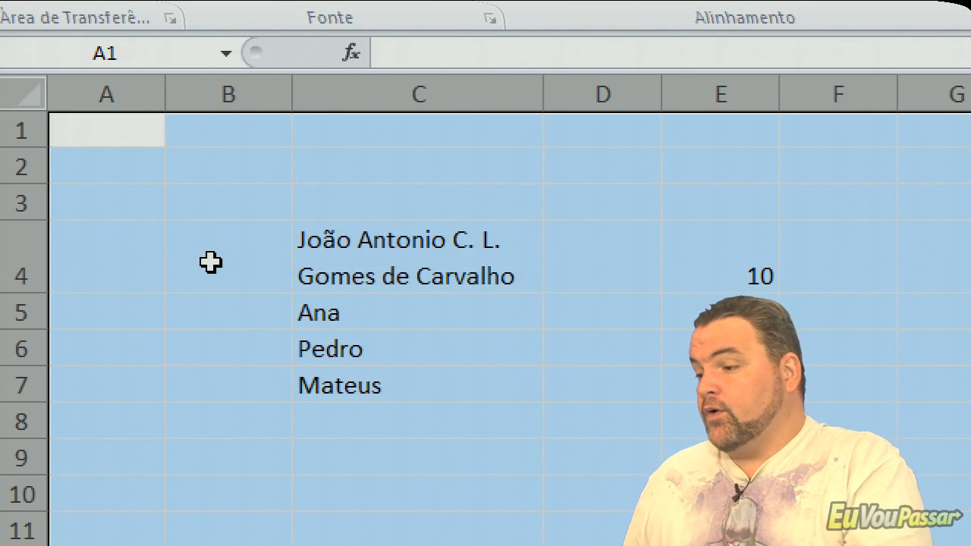
left_click(210, 263)
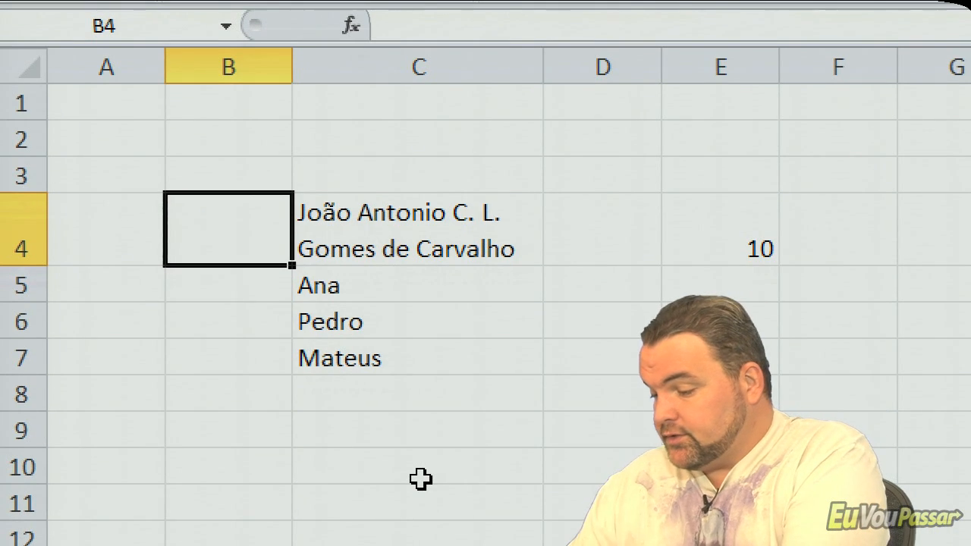
key("ctrl+t")
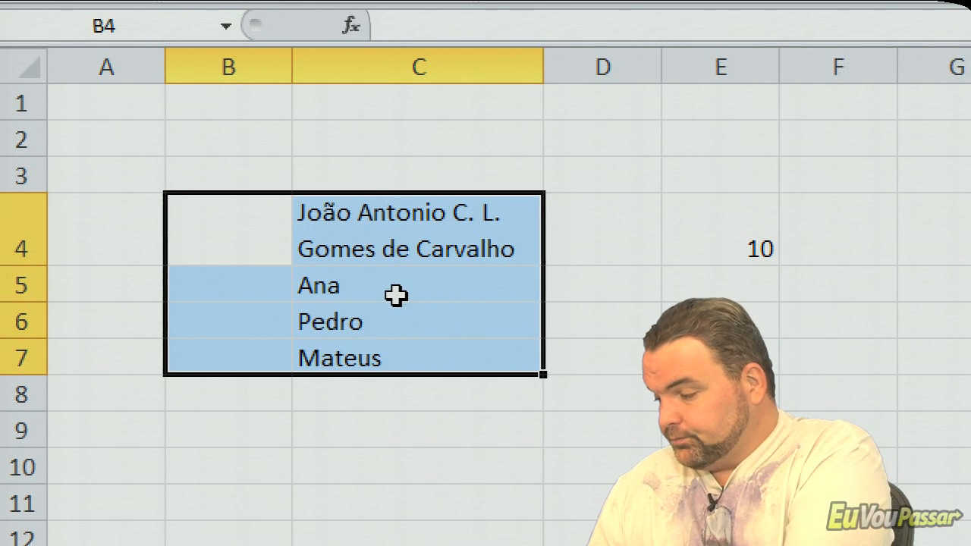
- Move along row 4 to A4 and select the entire worksheet from there, and then select C4:C7 starting from C4
key("Right")
key("ctrl+Right")
key("ctrl+Left")
key("ctrl+Left")
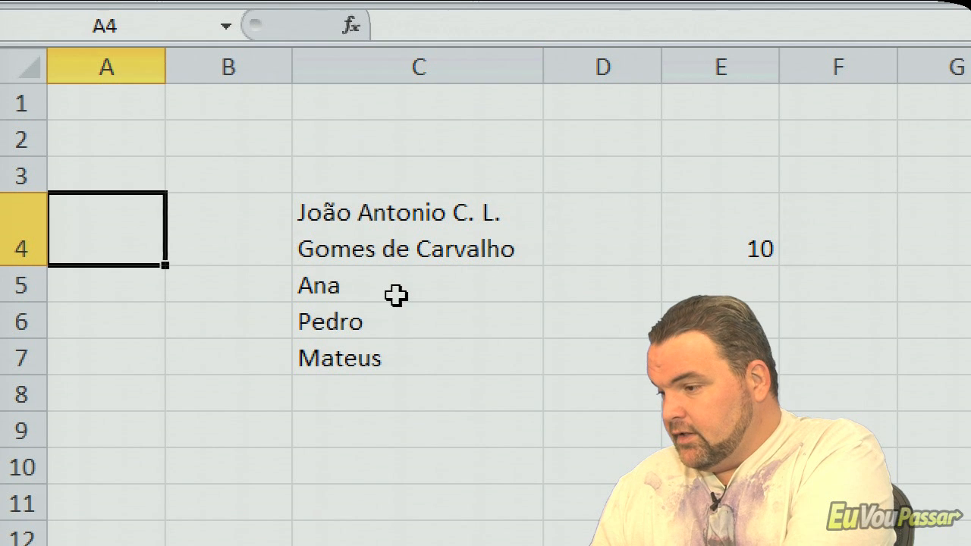
key("ctrl+t")
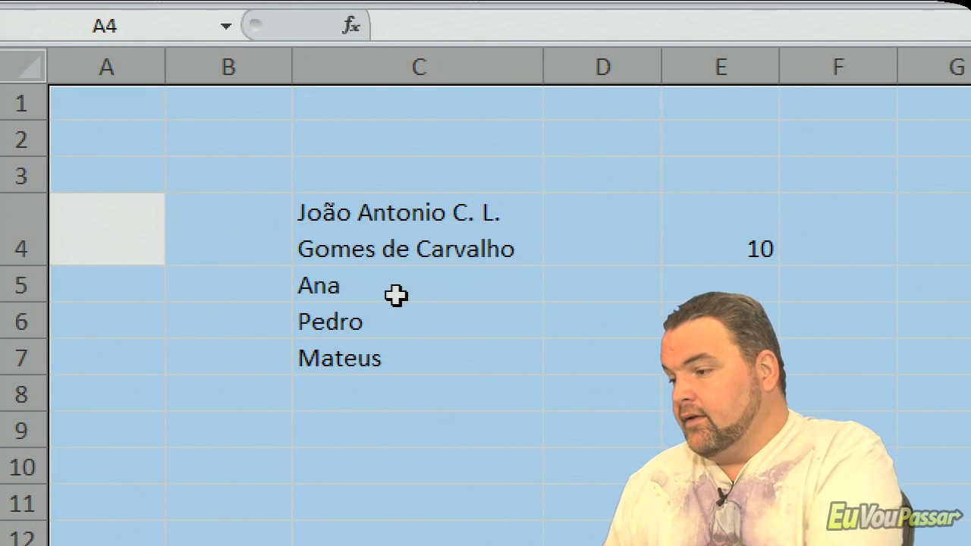
left_click(418, 241)
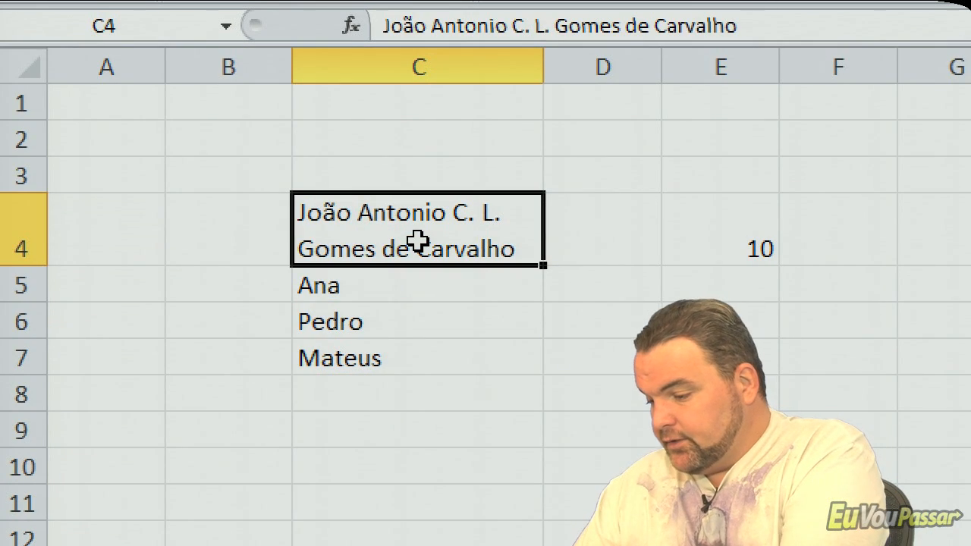
key("ctrl+shift+Down")
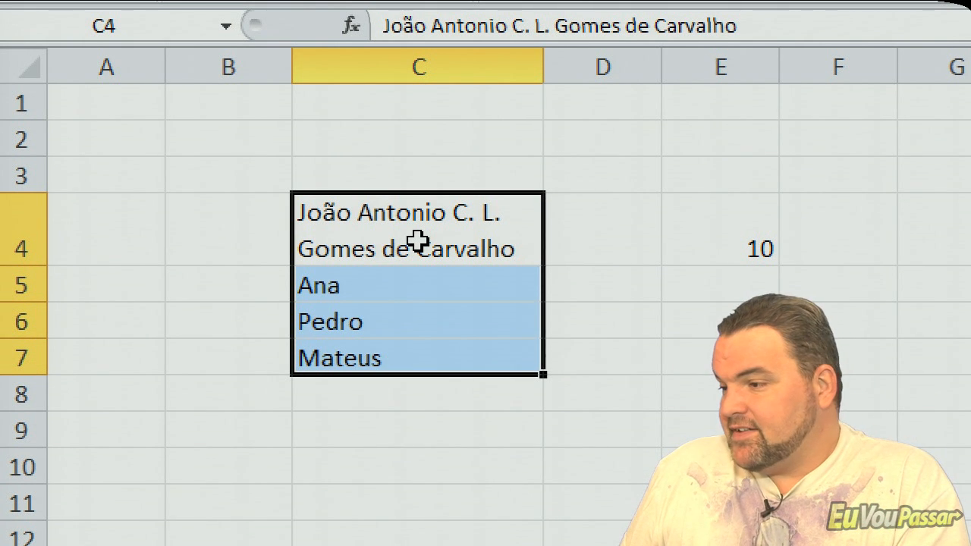
- Select the entire worksheet from empty cell D1, clear that selection at B4, and select the entire worksheet with A1 active
left_click(561, 111)
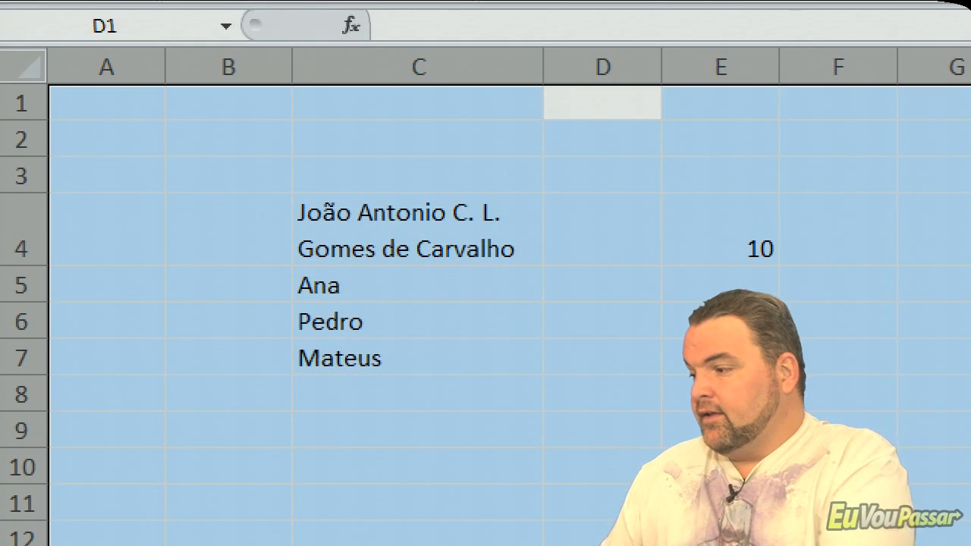
key("ctrl+a")
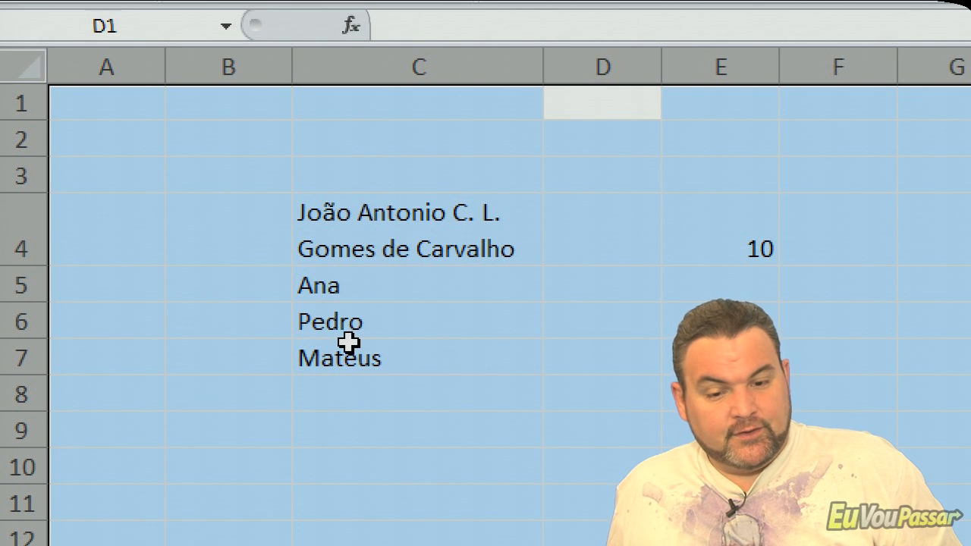
left_click(282, 254)
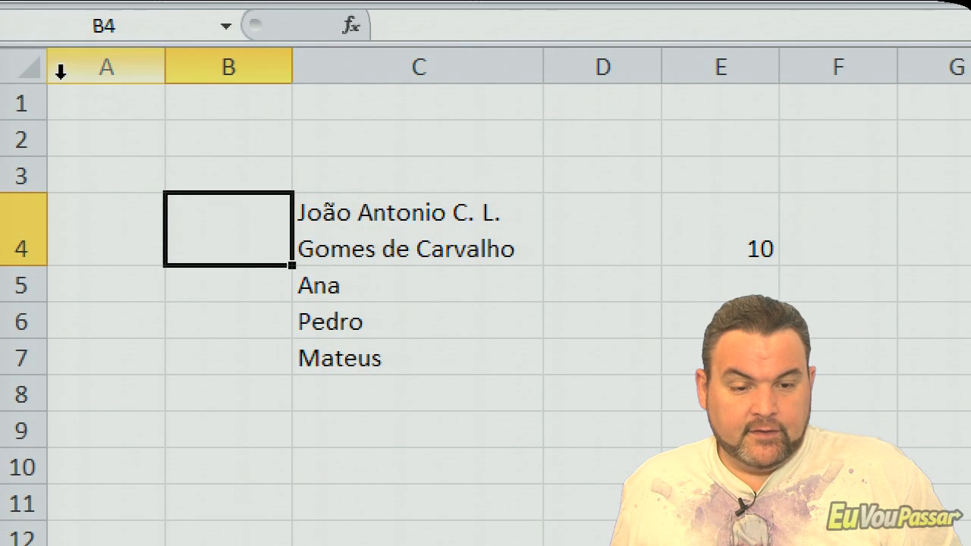
left_click(27, 70)
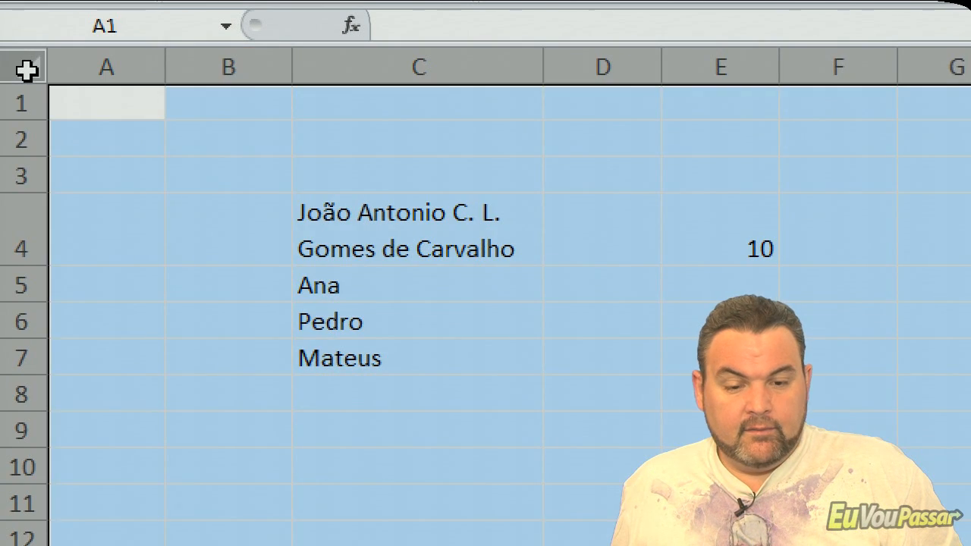
- Select the data region C4:C7 starting from C4 and extend the selection to the entire worksheet
left_click(354, 233)
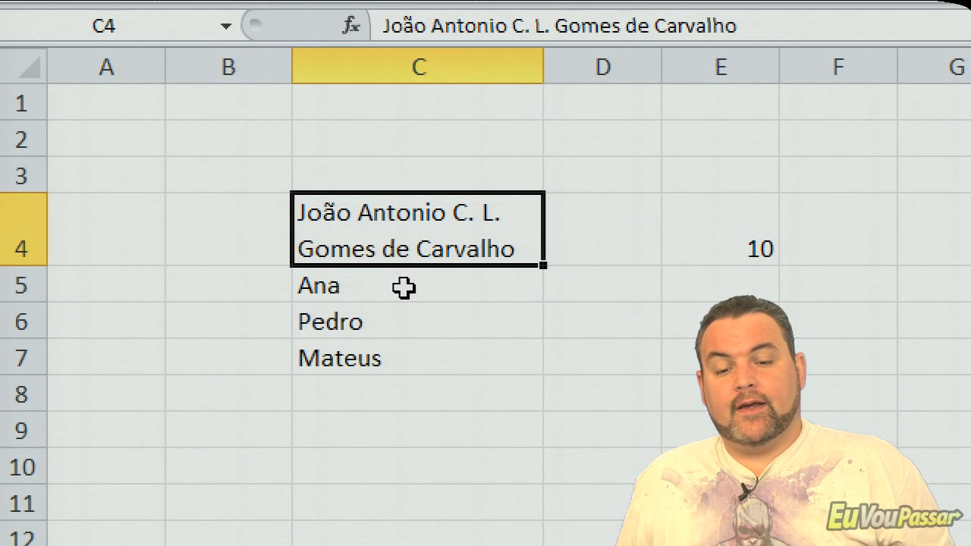
key("ctrl+a")
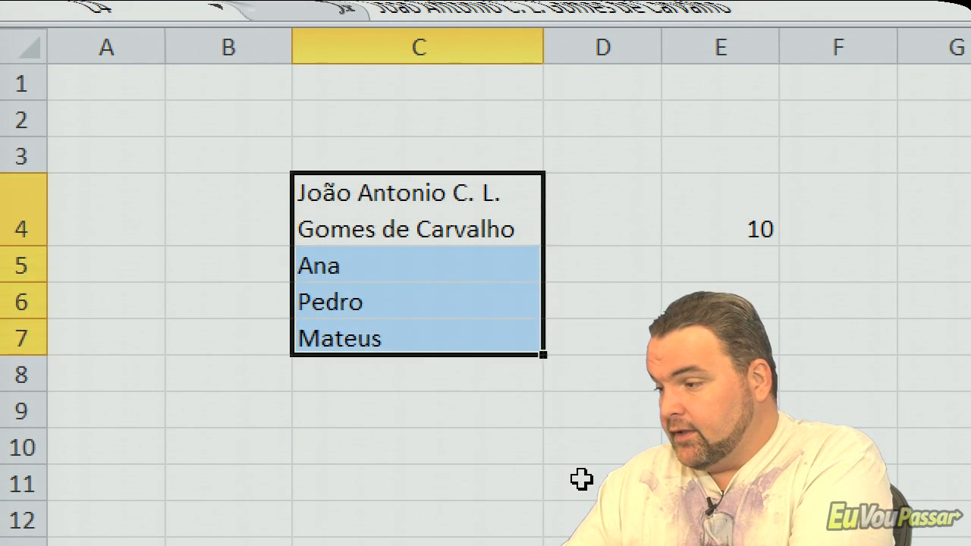
key("ctrl+a")
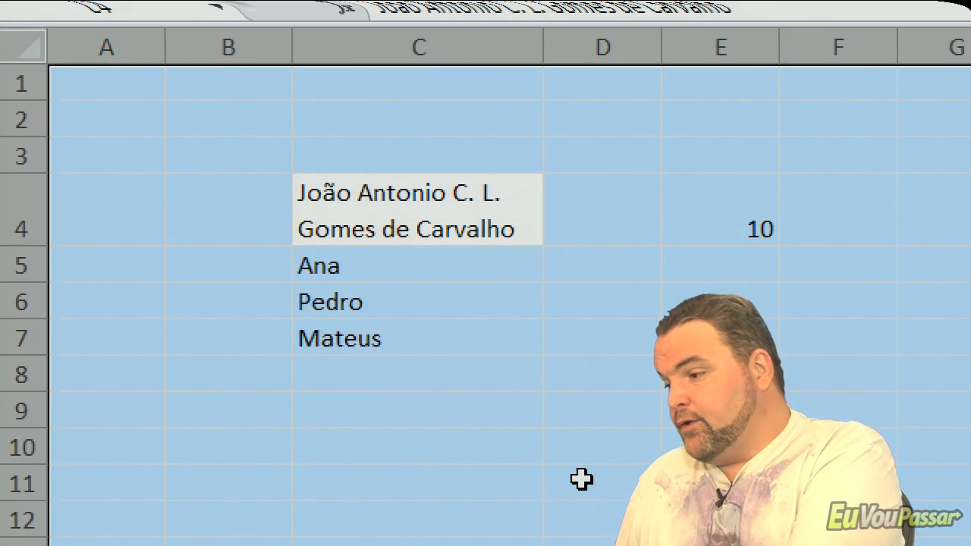
- Clear the whole-sheet selection and select only the data region around C4 again
left_click(581, 478)
left_click(425, 217)
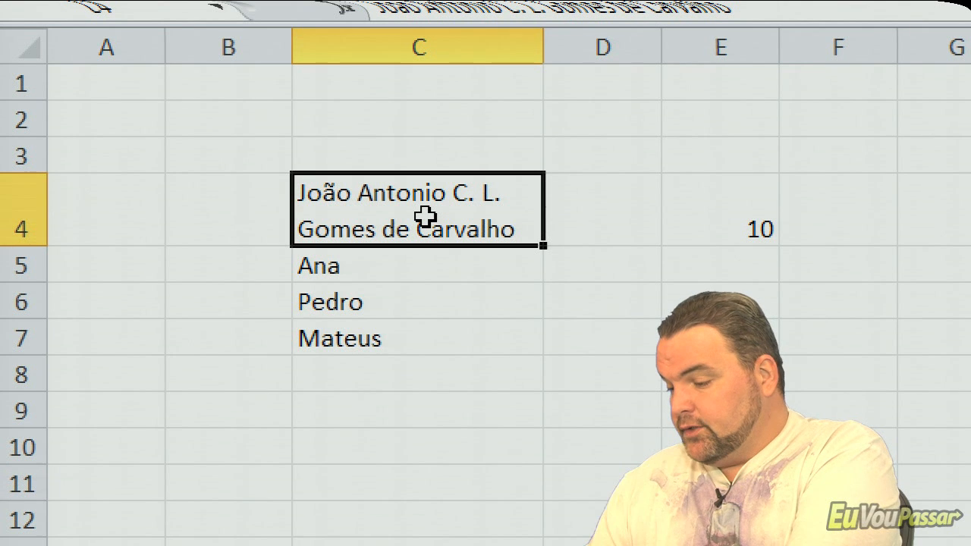
key("ctrl+a")
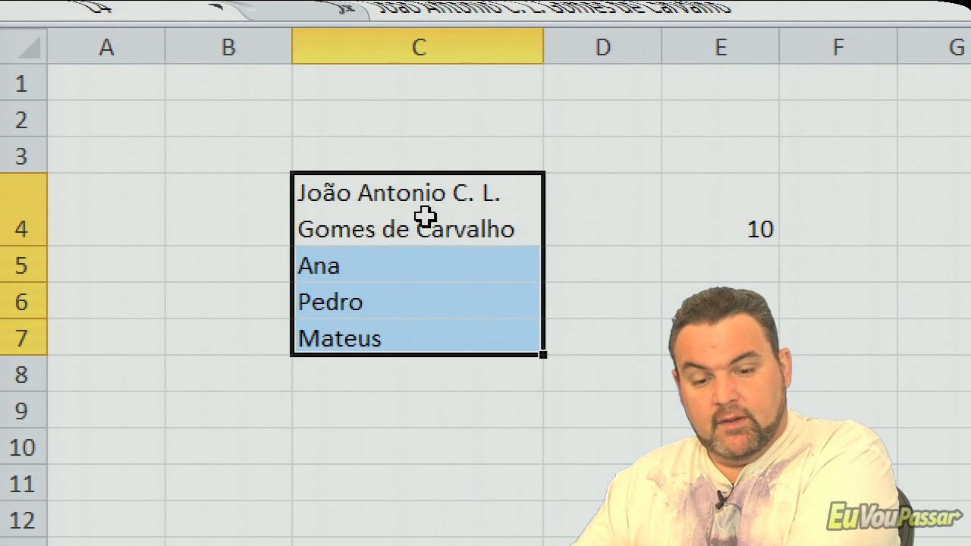
- Extend the C4:C7 selection to the entire worksheet, and enter the note "CTRL+T: Selecionar Tudo" in C2
key("ctrl+a")
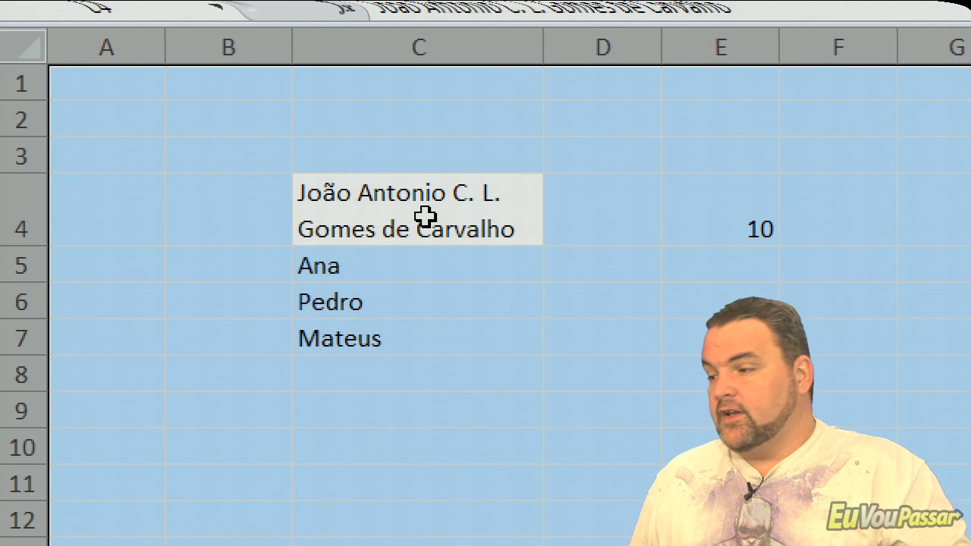
left_click(387, 123)
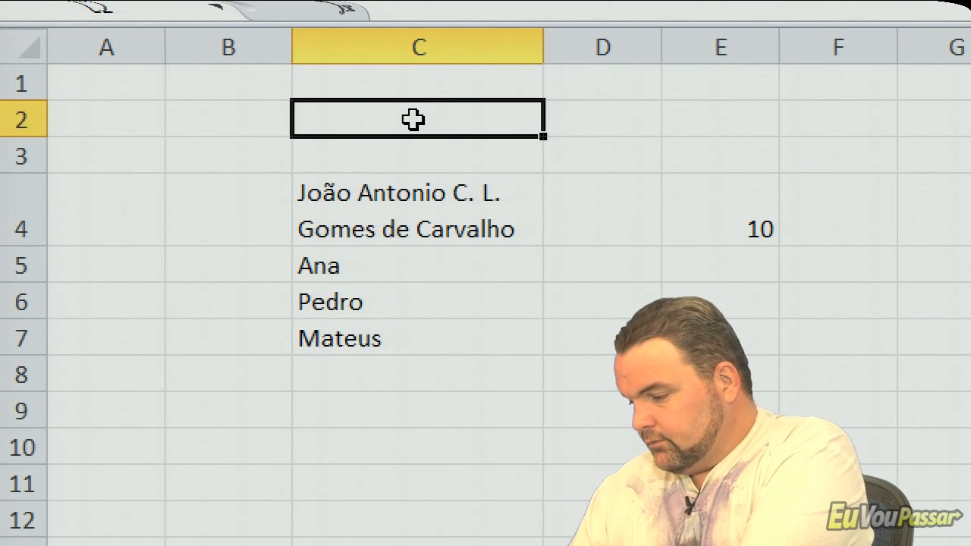
type("CTRL+T")
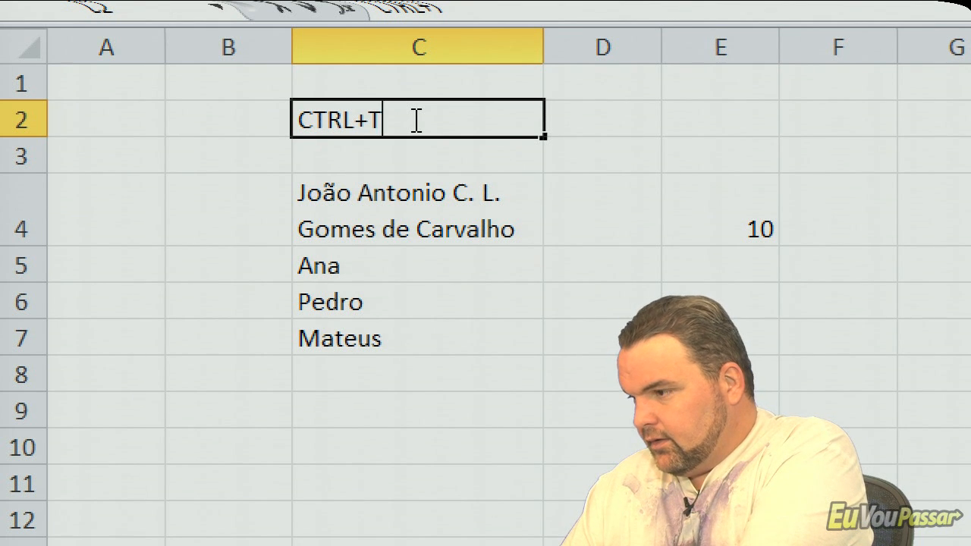
type(": ")
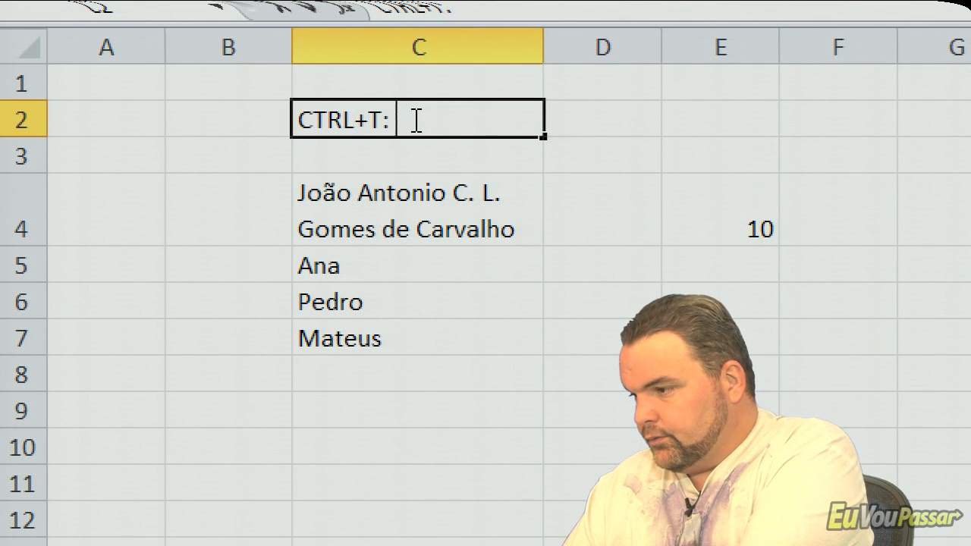
type("Selecionar")
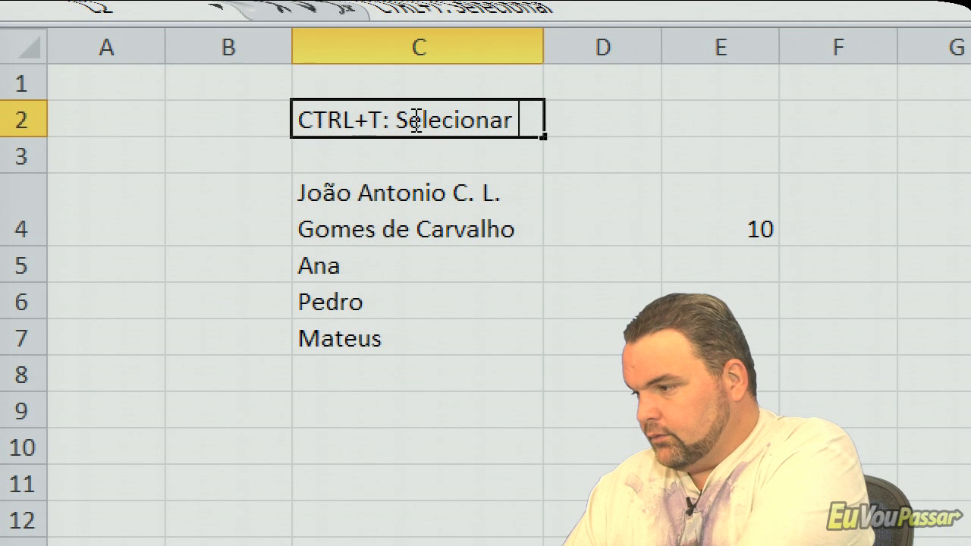
type(" Tudo")
key("Return")
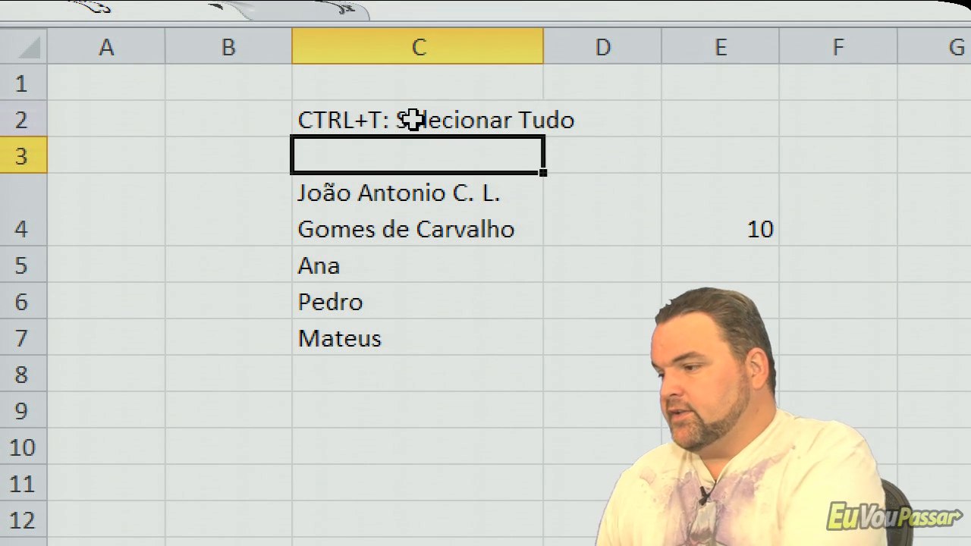
- Select the entire worksheet starting from C2, and replace that selection with only the data region C4:C7 starting from C4
left_click(471, 248)
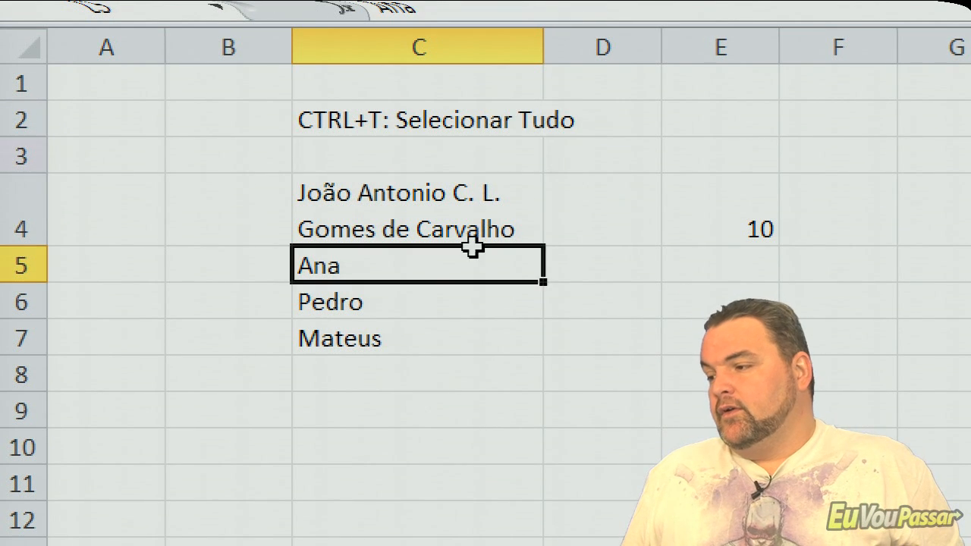
left_click(437, 119)
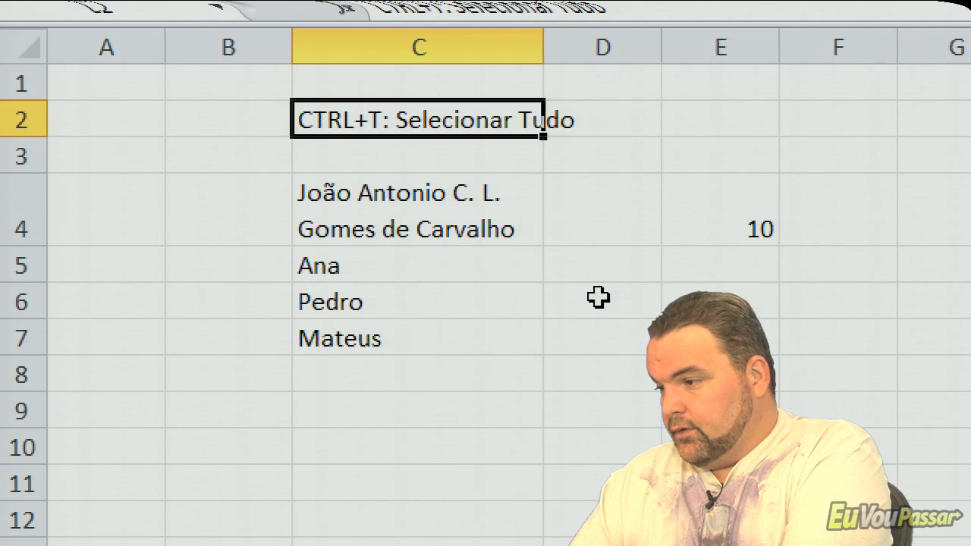
key("ctrl+t")
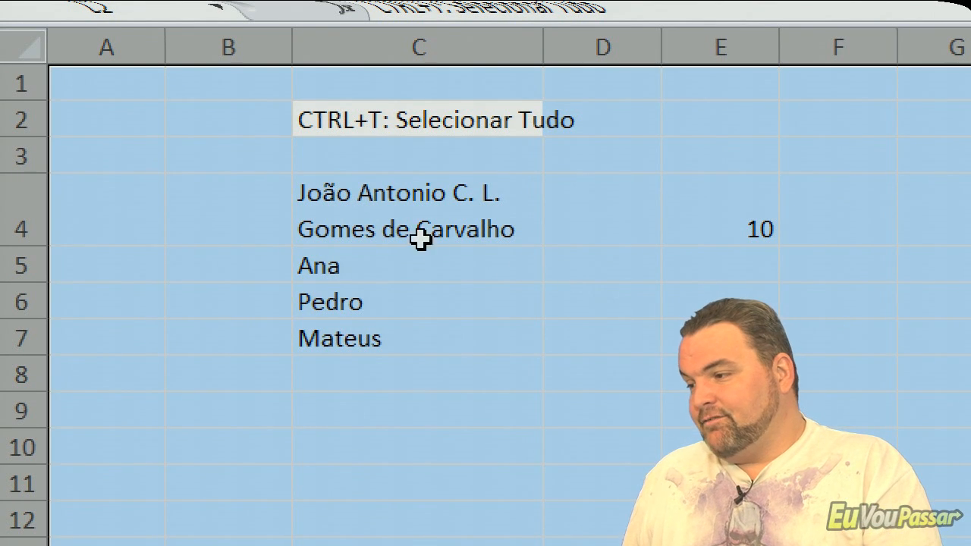
left_click(398, 230)
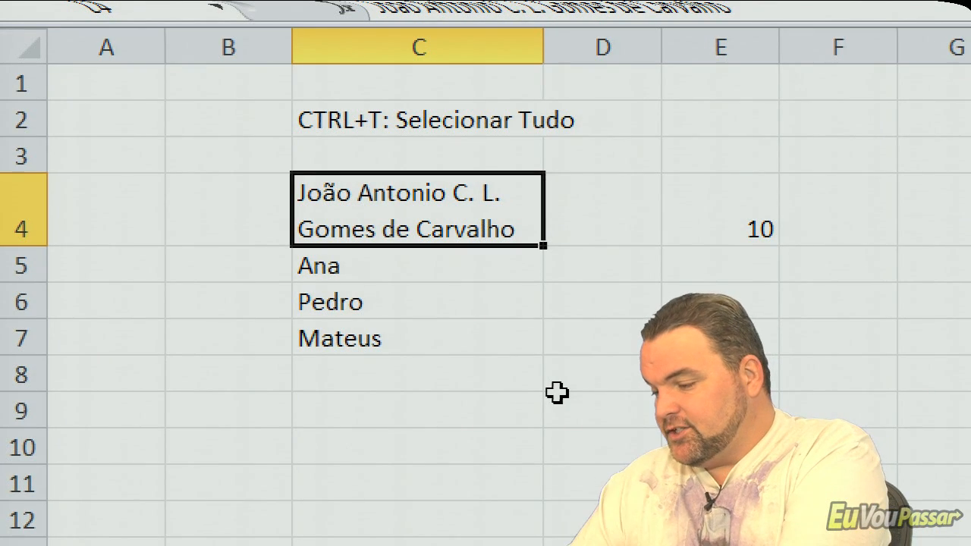
key("ctrl+shift+Down")
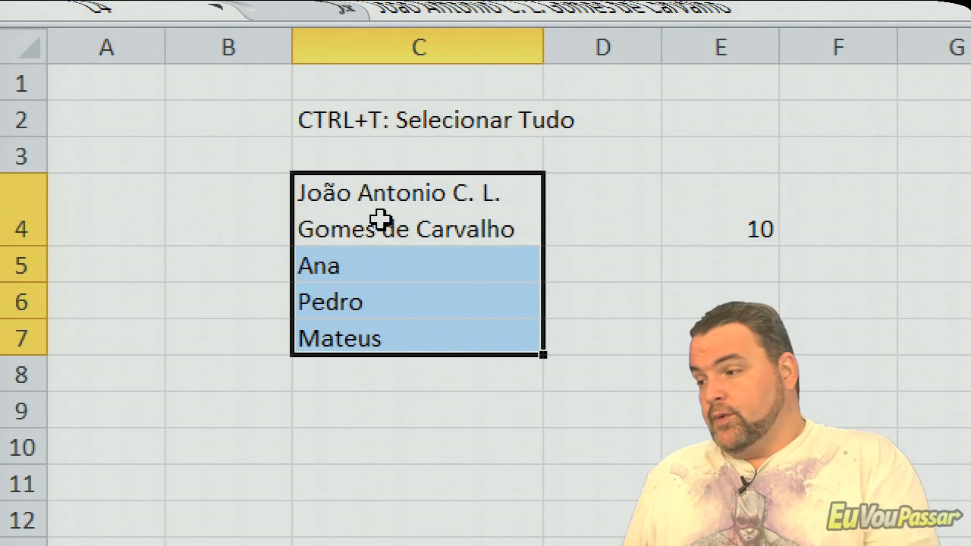
- Switch to LibreOffice Calc and select the entire sheet starting from the wrapped name in B6
key("alt+Tab")
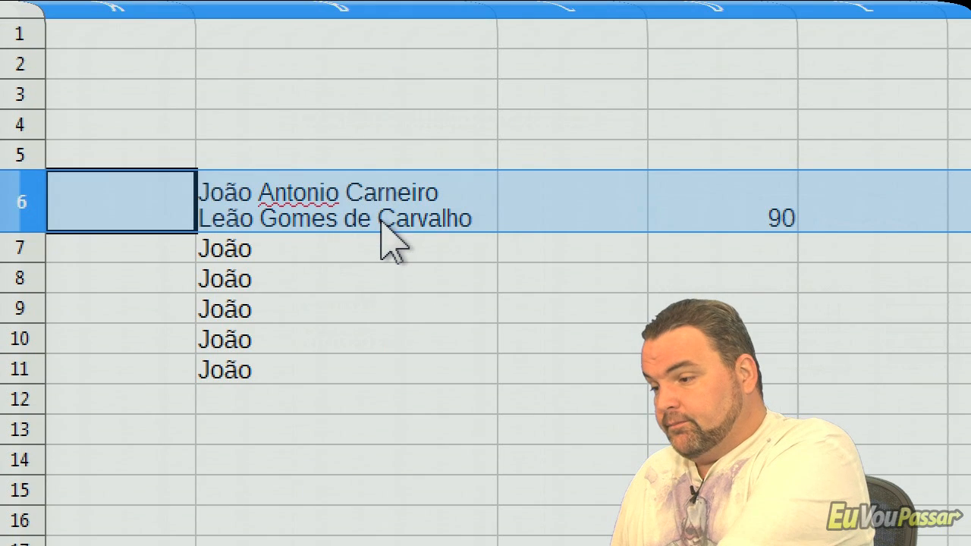
left_click(349, 251)
left_click(330, 226)
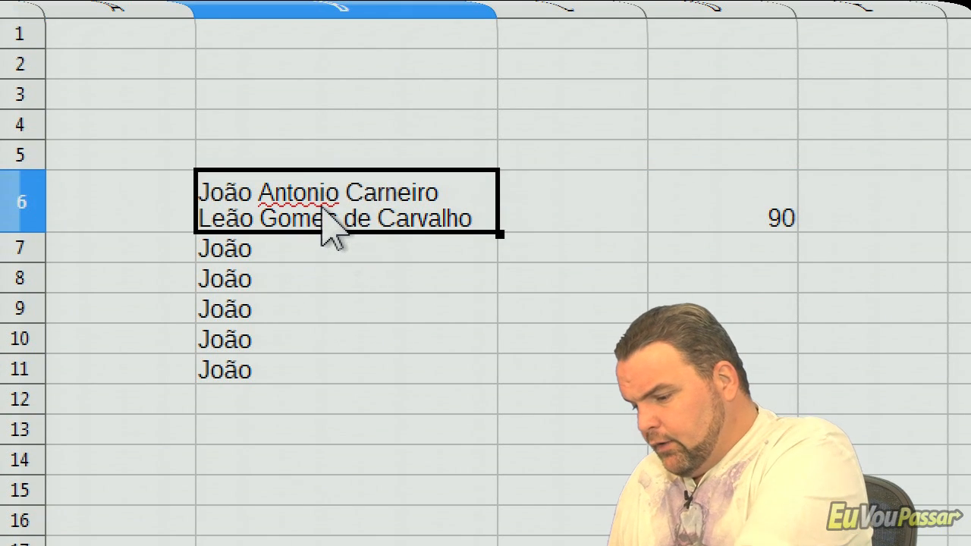
key("ctrl+a")
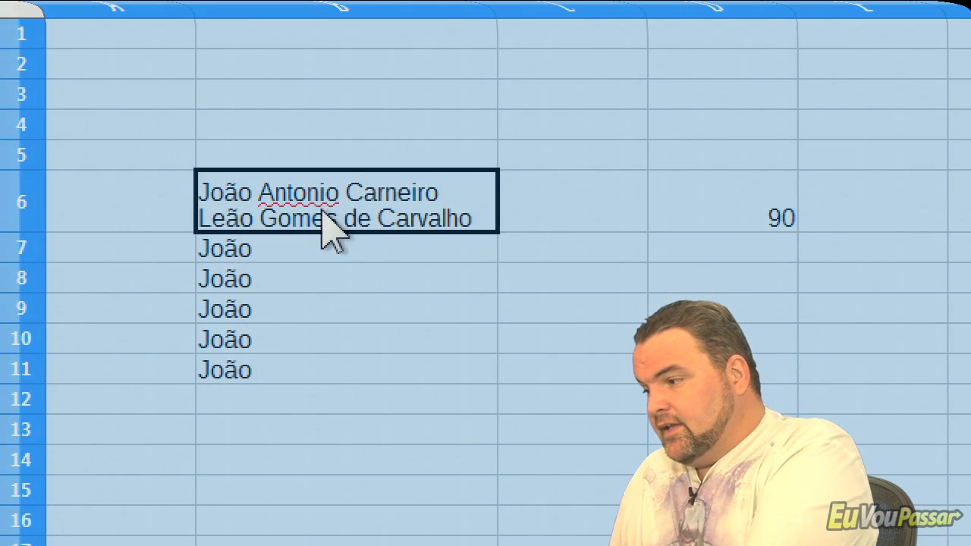
- Clear the whole-sheet selection at B8 and select the entire sheet again starting from B7
left_click(326, 277)
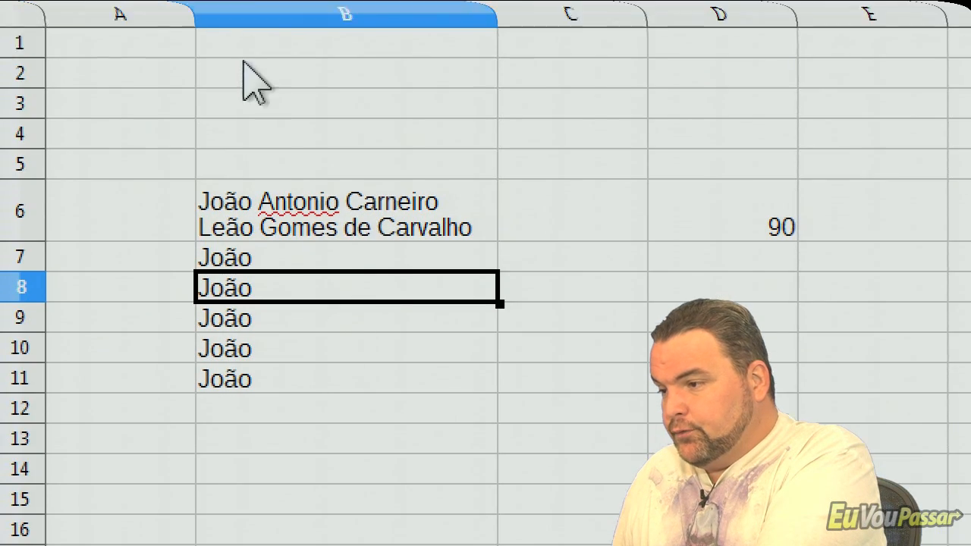
left_click(297, 352)
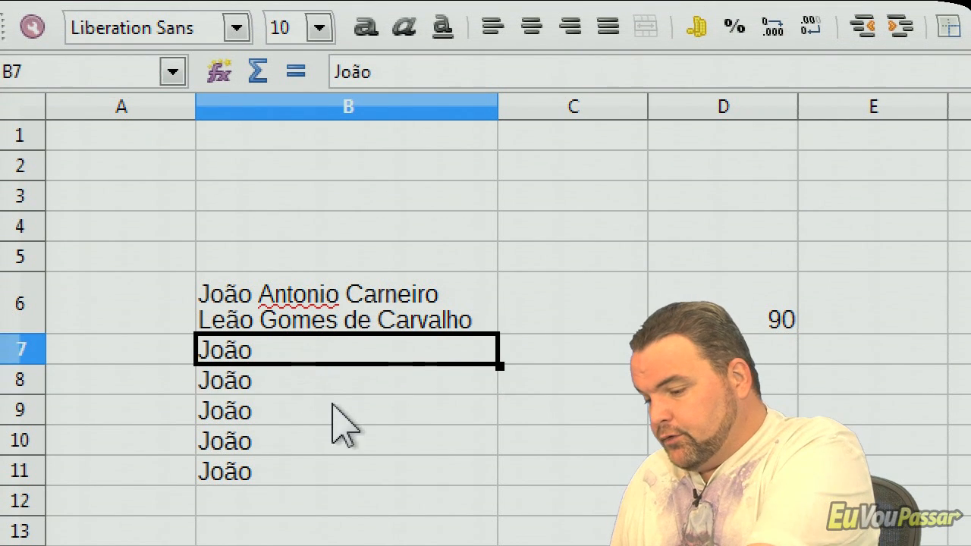
key("ctrl+a")
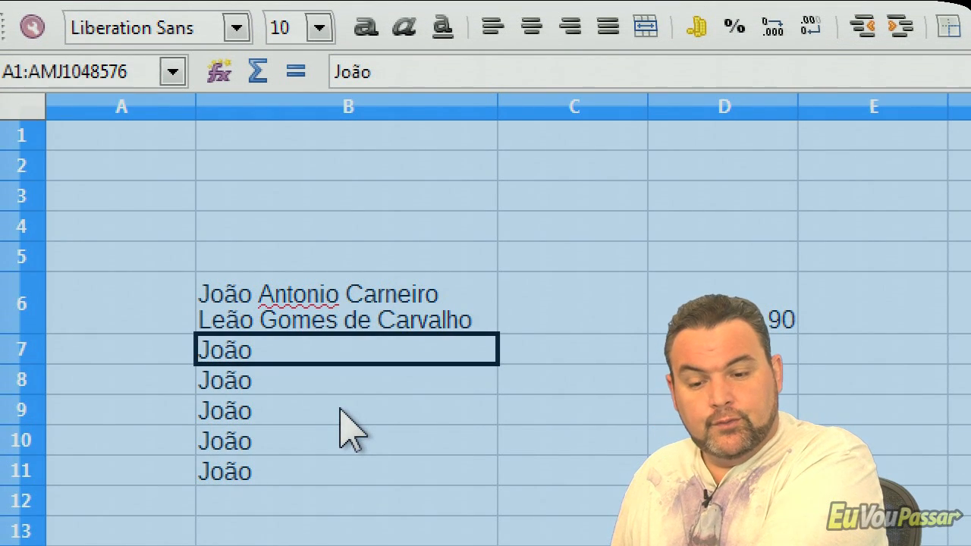
- Select the entire sheet with B9 as the active cell, and clear that selection by making B7 active
left_click(340, 410)
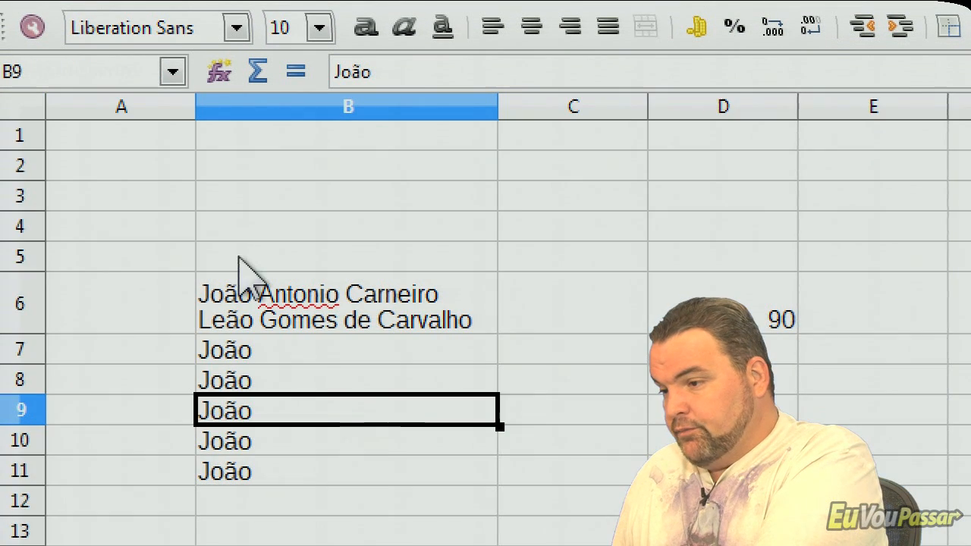
left_click(29, 110)
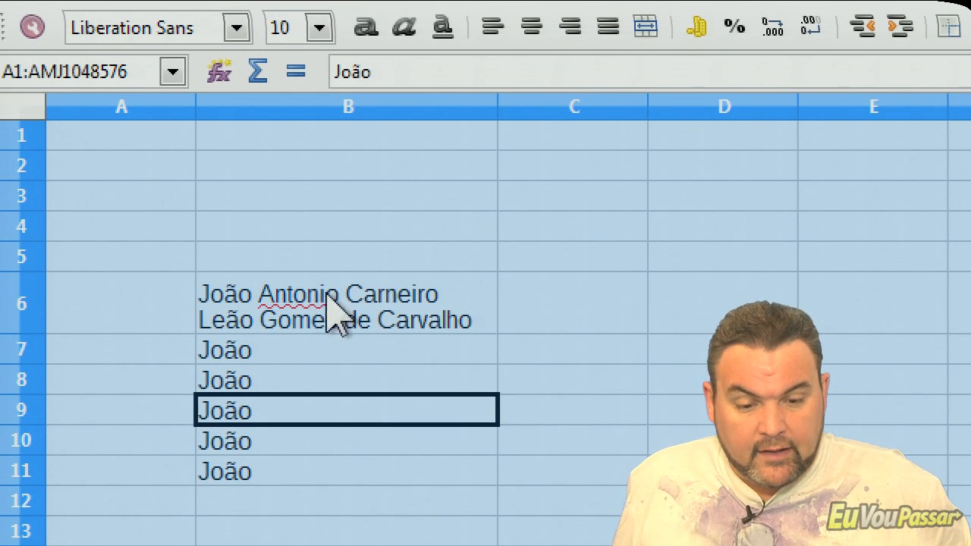
left_click(357, 356)
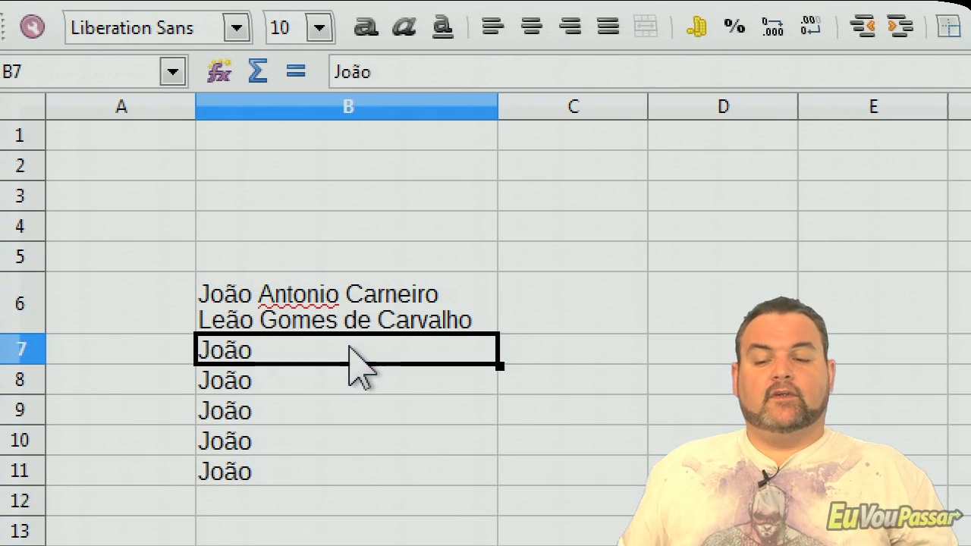